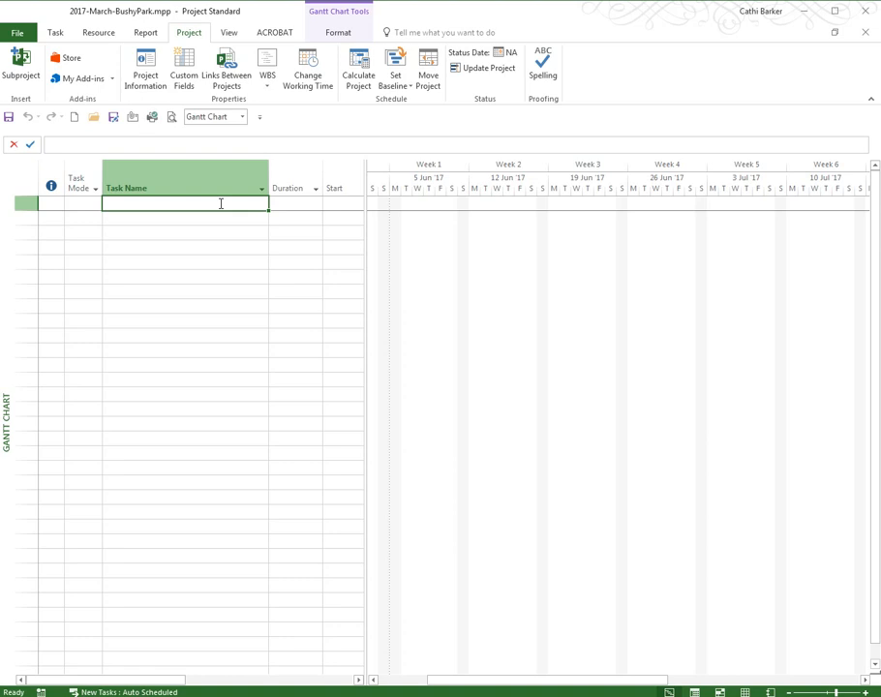
Enter the tasks Paint House (Interior) and Landscape Grounds in the first two rows of the task list
{"action": "type", "text": "Paint House"}
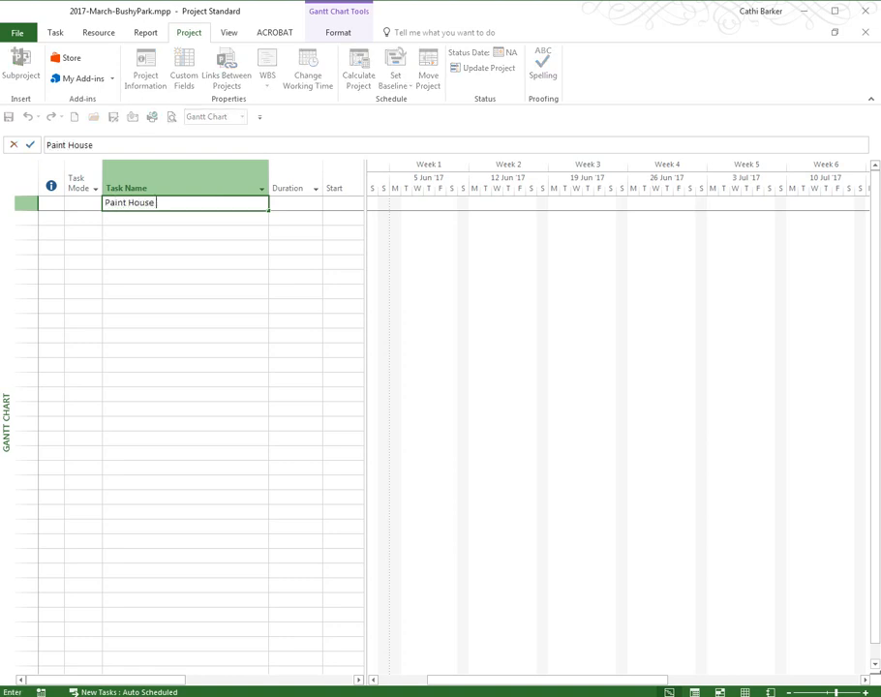
{"action": "type", "text": " (Interior"}
{"action": "key", "text": "Return"}
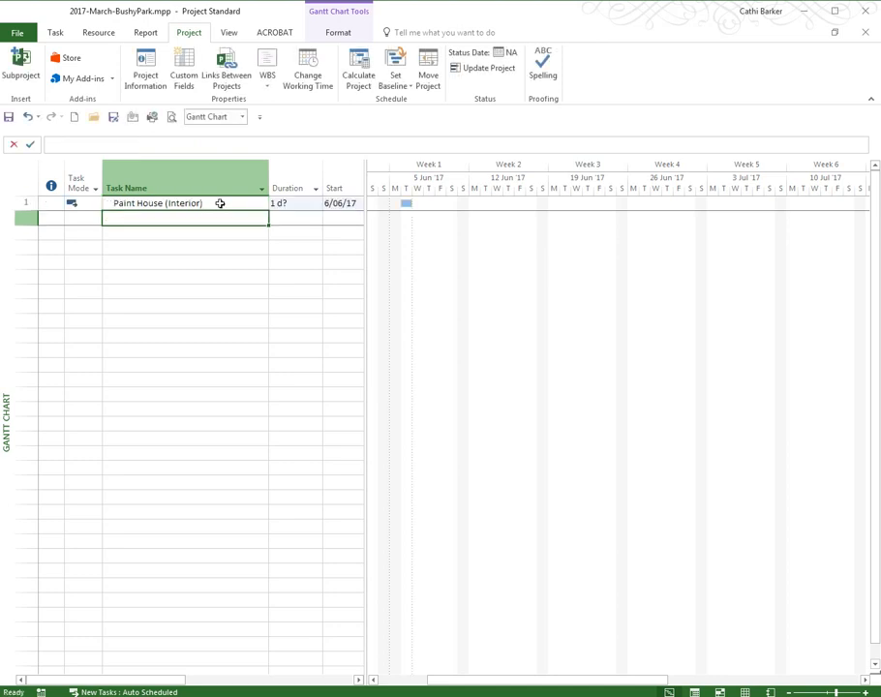
{"action": "type", "text": "Landscape"}
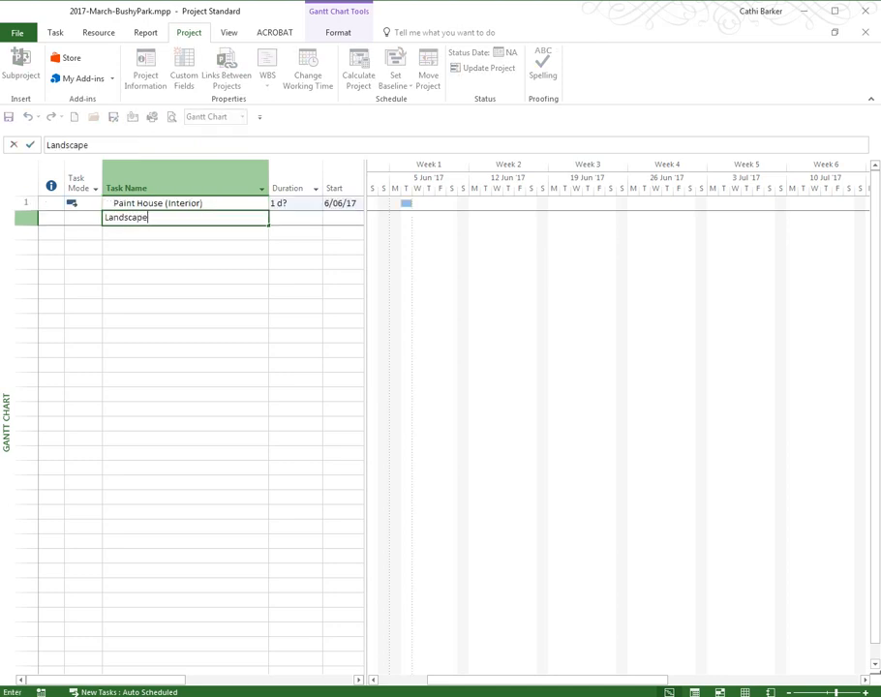
{"action": "type", "text": " Grounds"}
{"action": "key", "text": "Return"}
Add the tasks Build Fence and Build Shed below Landscape Grounds
{"action": "type", "text": "B"}
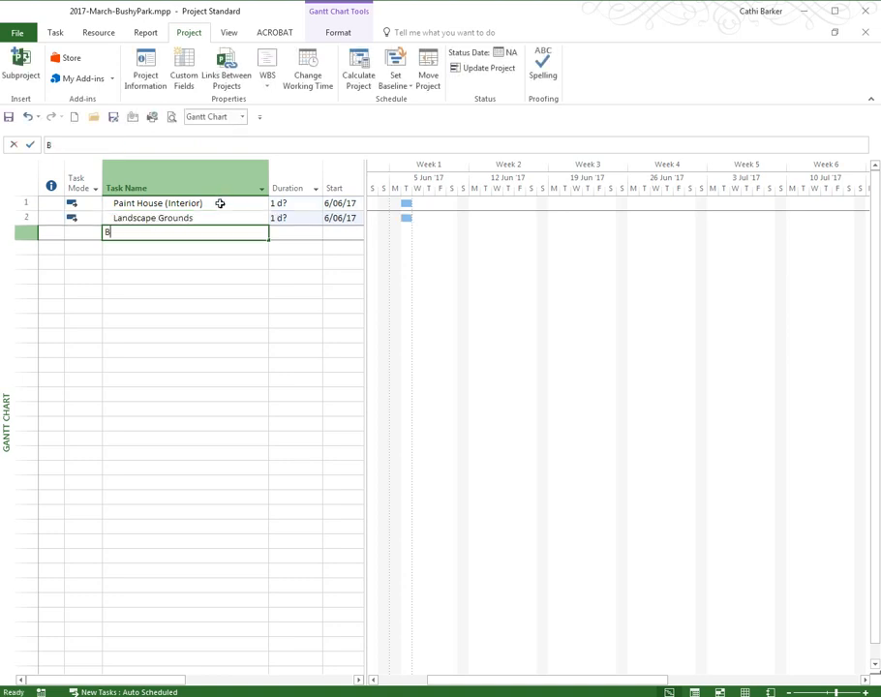
{"action": "type", "text": "uild Fence"}
{"action": "key", "text": "Return"}
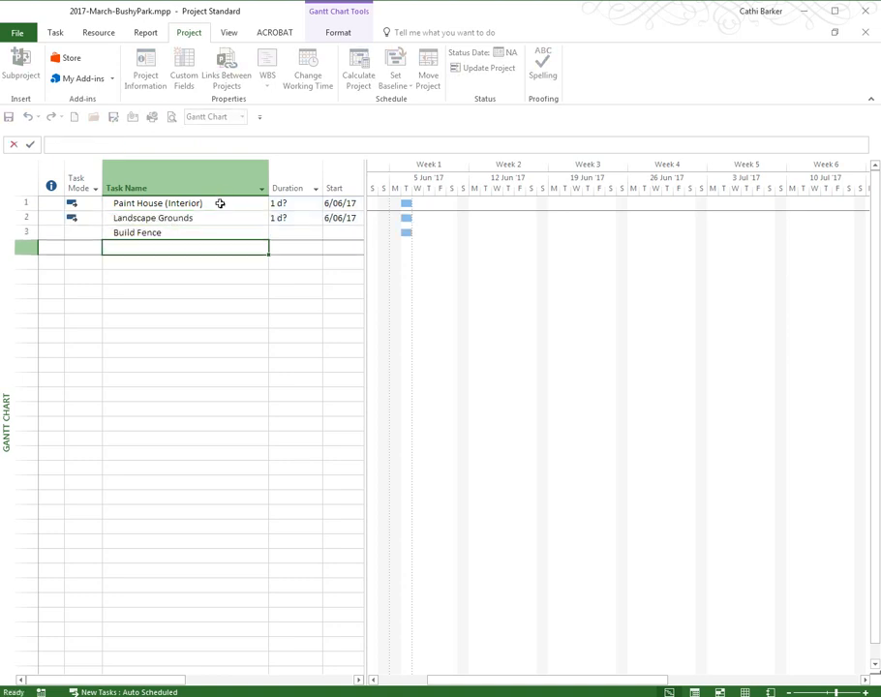
{"action": "type", "text": "Build She"}
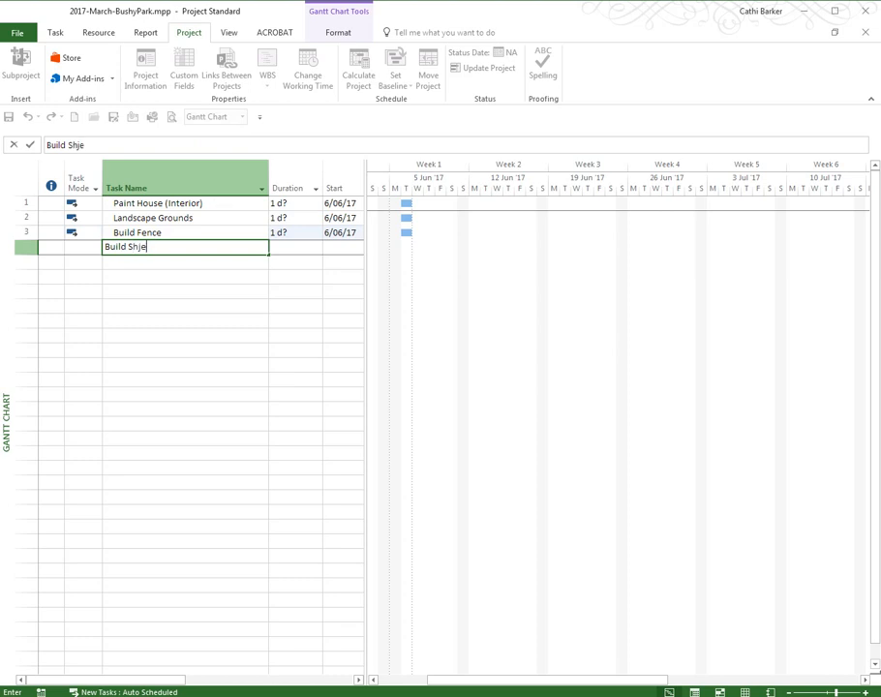
{"action": "type", "text": "d"}
{"action": "key", "text": "Return"}
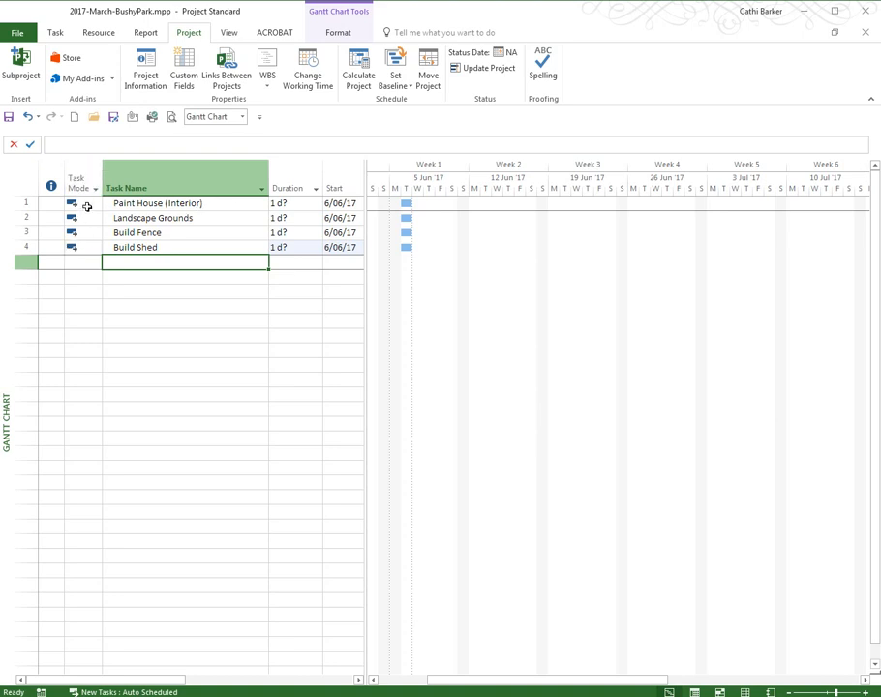
Examine the project's schedule options for how new tasks are scheduled, leaving the settings as they are
{"action": "left_click", "coordinate": [19, 32]}
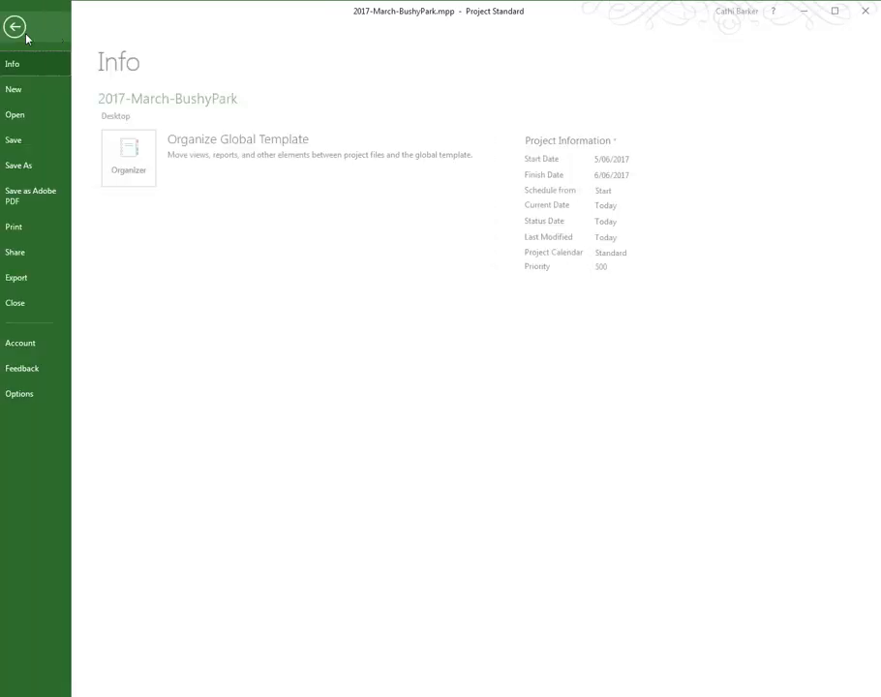
{"action": "left_click", "coordinate": [50, 393]}
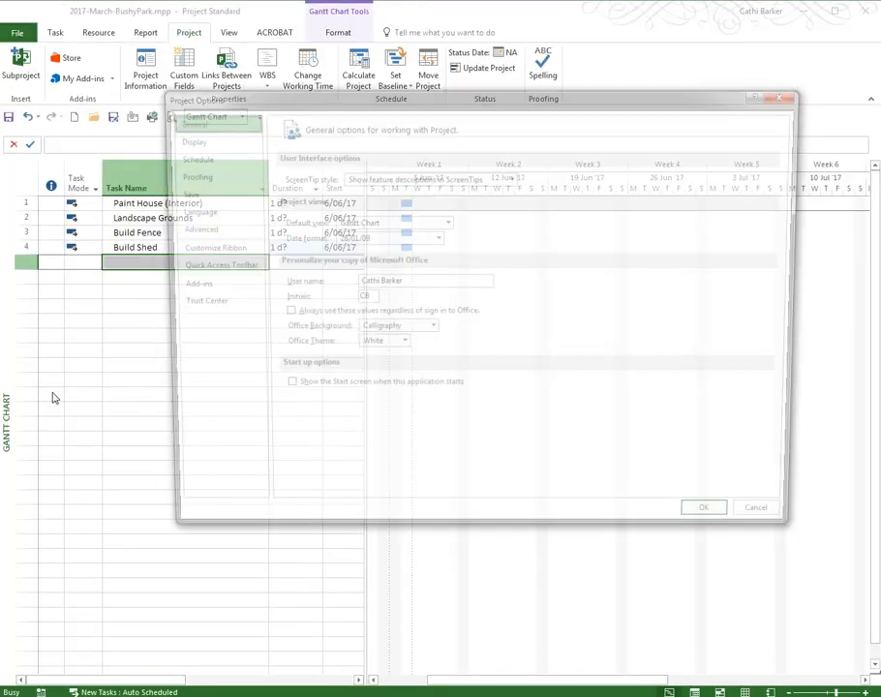
{"action": "left_click", "coordinate": [185, 157]}
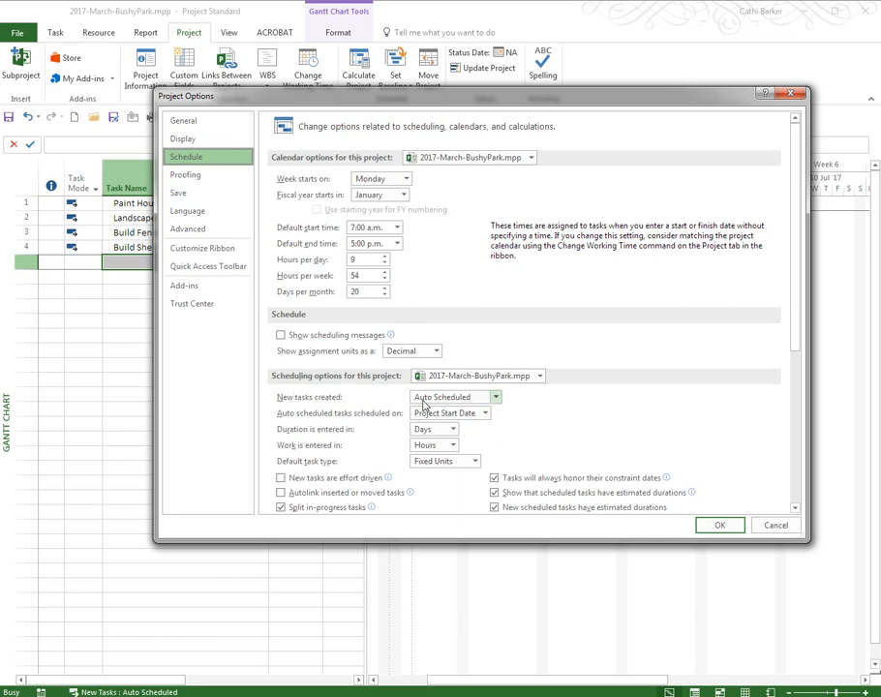
{"action": "left_click", "coordinate": [776, 525]}
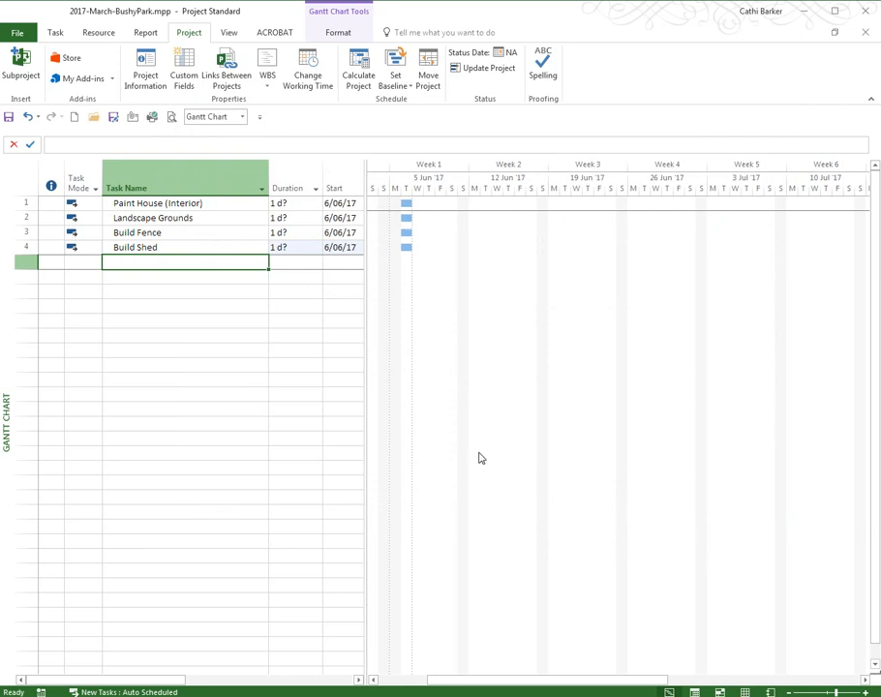
Set the task mode of Paint House (Interior) to Manually Scheduled
{"action": "left_click", "coordinate": [89, 205]}
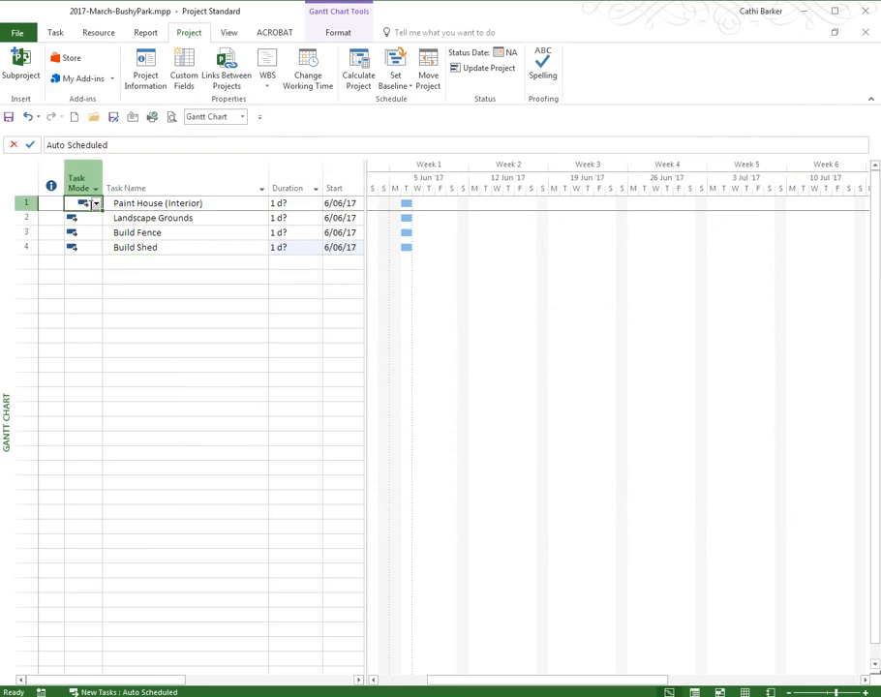
{"action": "left_click", "coordinate": [91, 204]}
{"action": "left_click", "coordinate": [96, 203]}
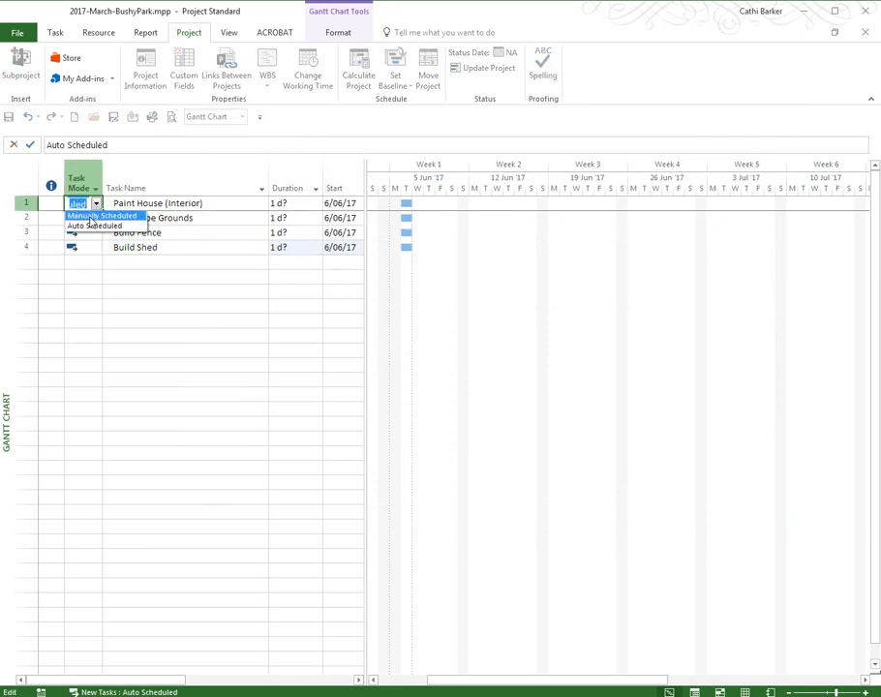
{"action": "left_click", "coordinate": [97, 216]}
{"action": "left_click", "coordinate": [174, 305]}
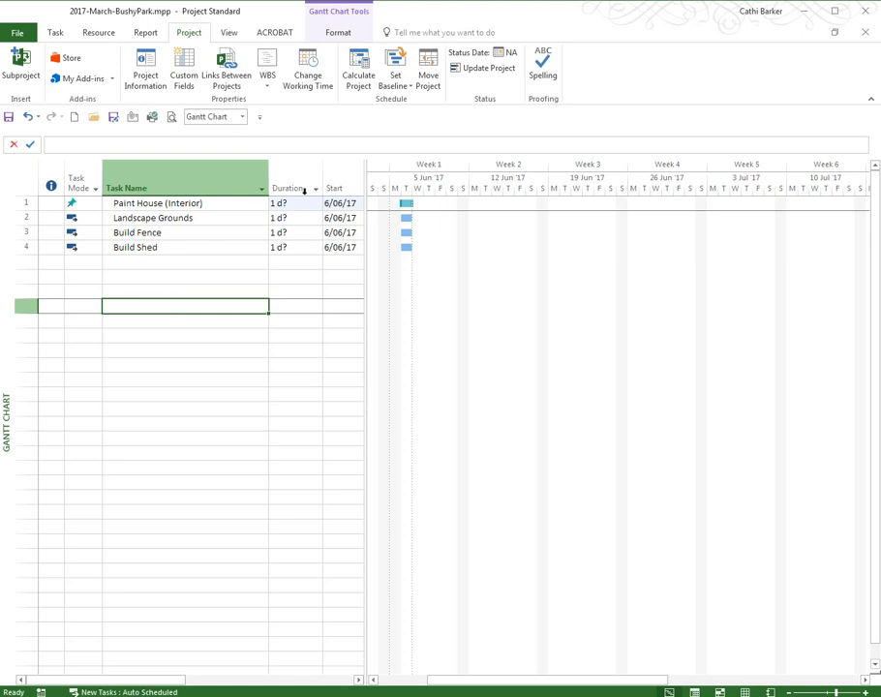
Widen the task table to reveal the Finish column and return Paint House (Interior) to Auto Scheduled
{"action": "left_click_drag", "start_coordinate": [365, 215], "coordinate": [458, 220]}
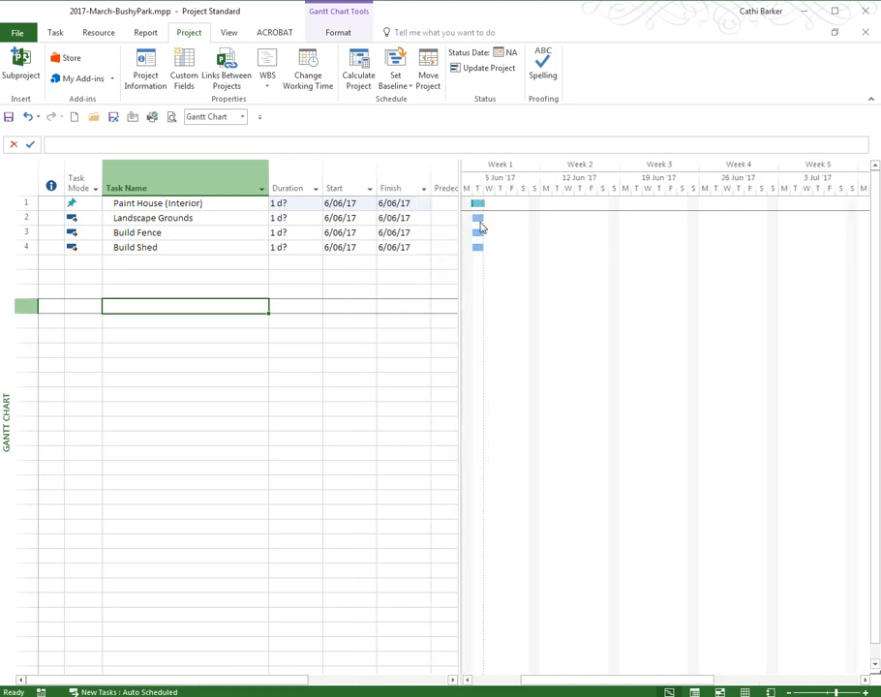
{"action": "left_click", "coordinate": [78, 203]}
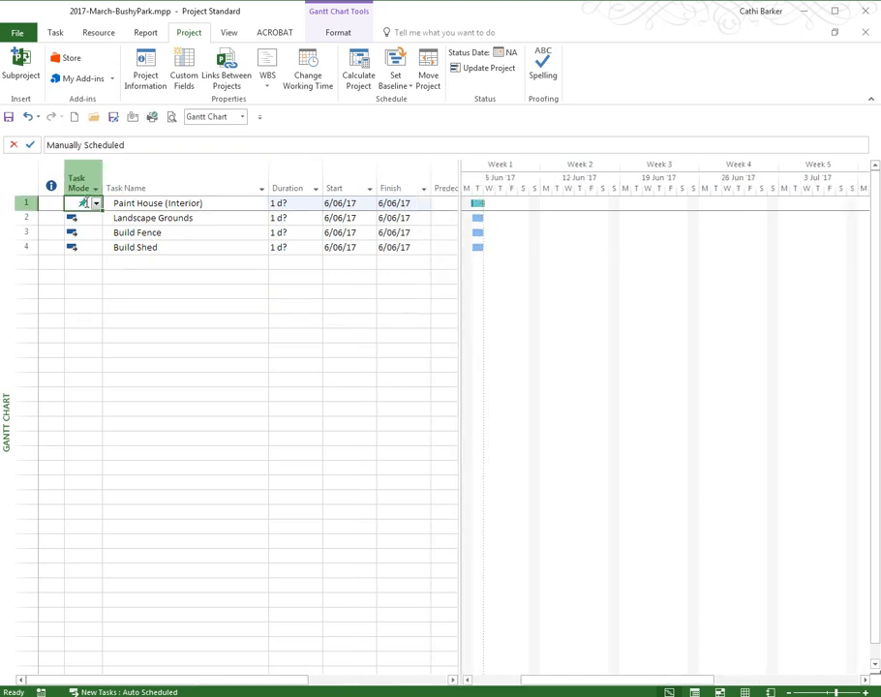
{"action": "left_click", "coordinate": [95, 203]}
{"action": "left_click", "coordinate": [97, 224]}
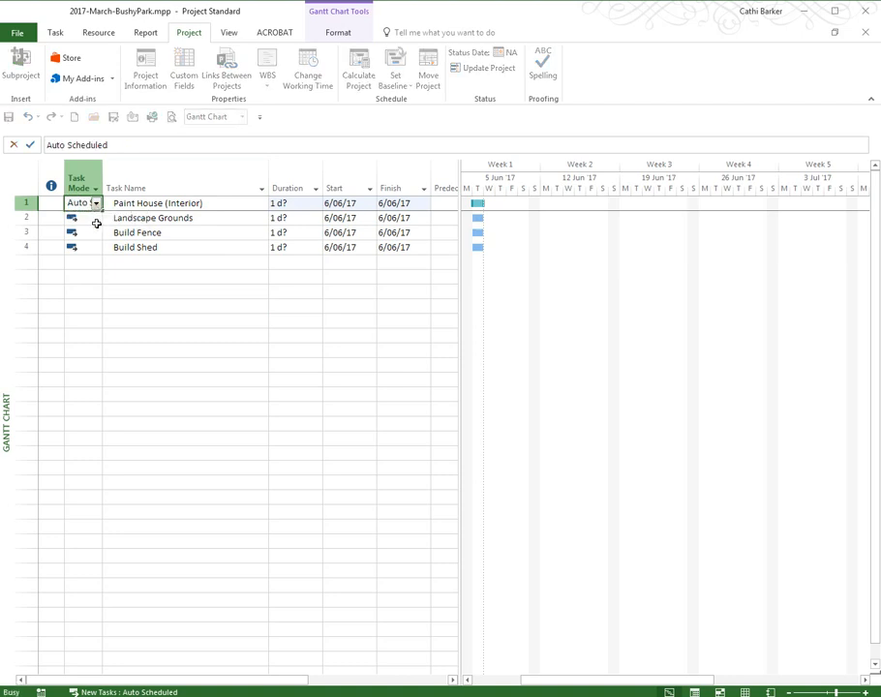
{"action": "left_click", "coordinate": [178, 233]}
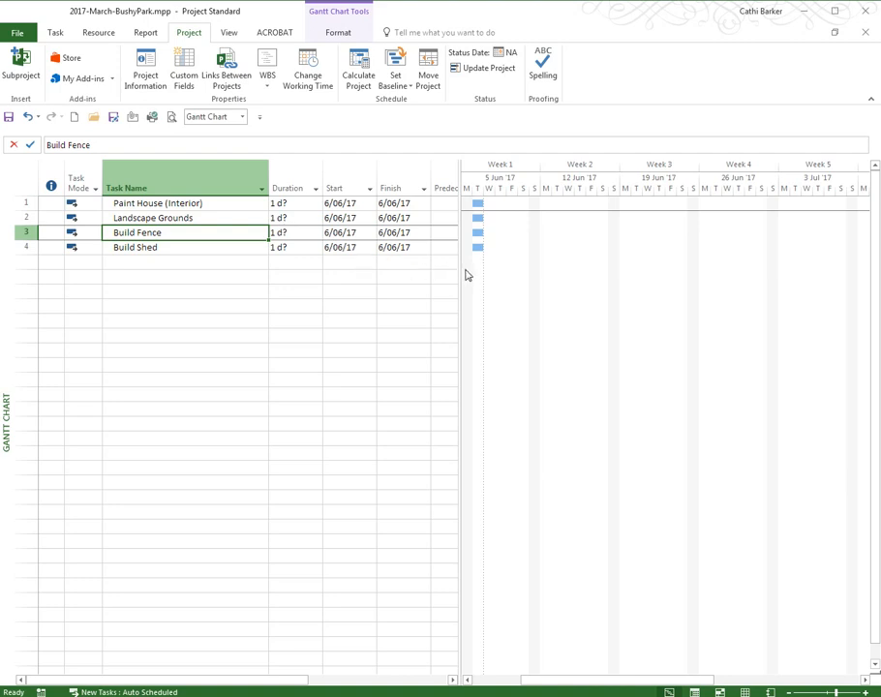
Fit the Task Name column to its longest entry and narrow the task table so it ends after the Finish column
{"action": "left_click_drag", "start_coordinate": [679, 679], "coordinate": [646, 679]}
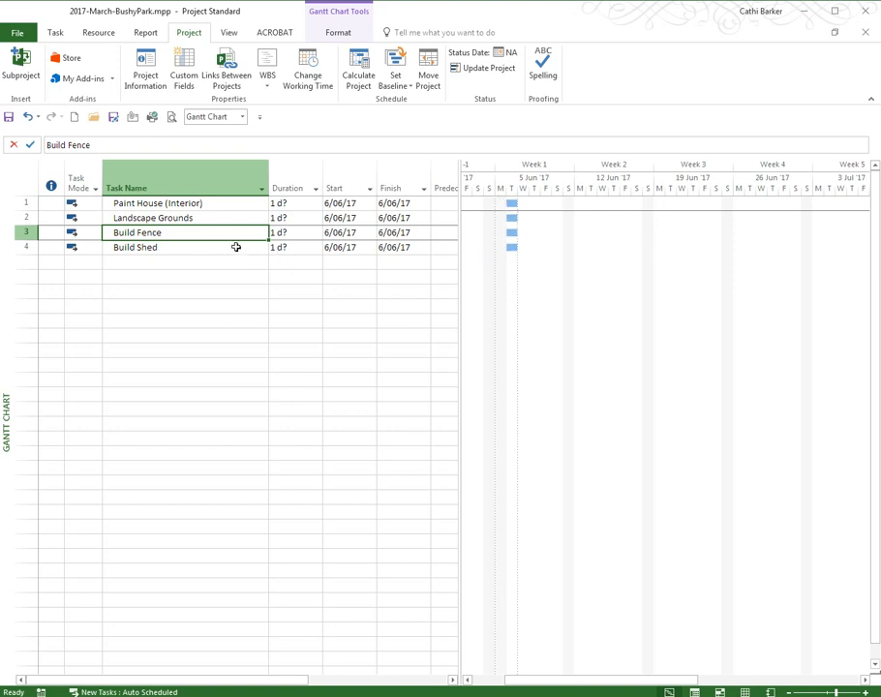
{"action": "left_click", "coordinate": [223, 204]}
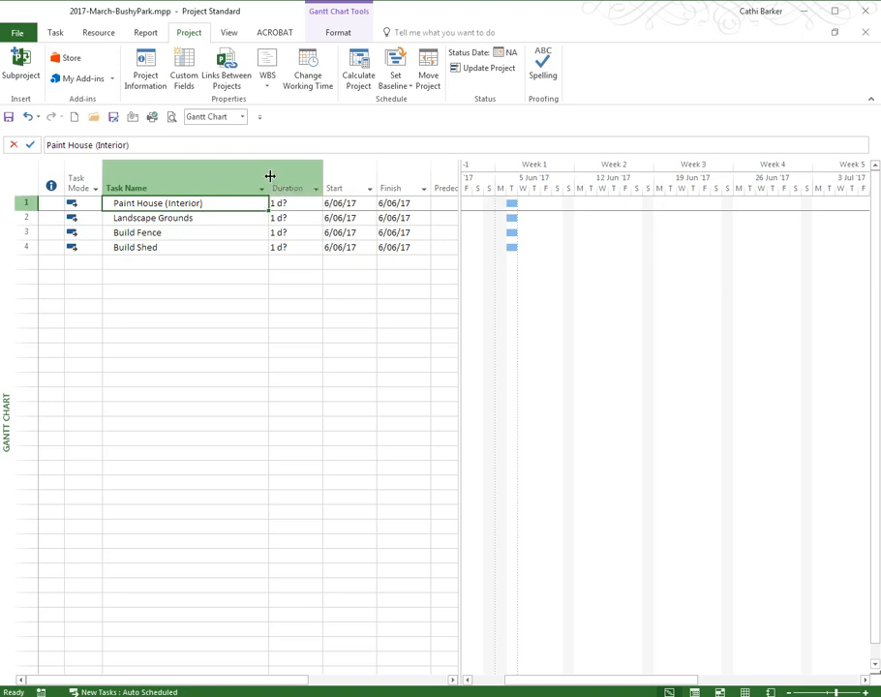
{"action": "left_click_drag", "start_coordinate": [270, 174], "coordinate": [302, 175]}
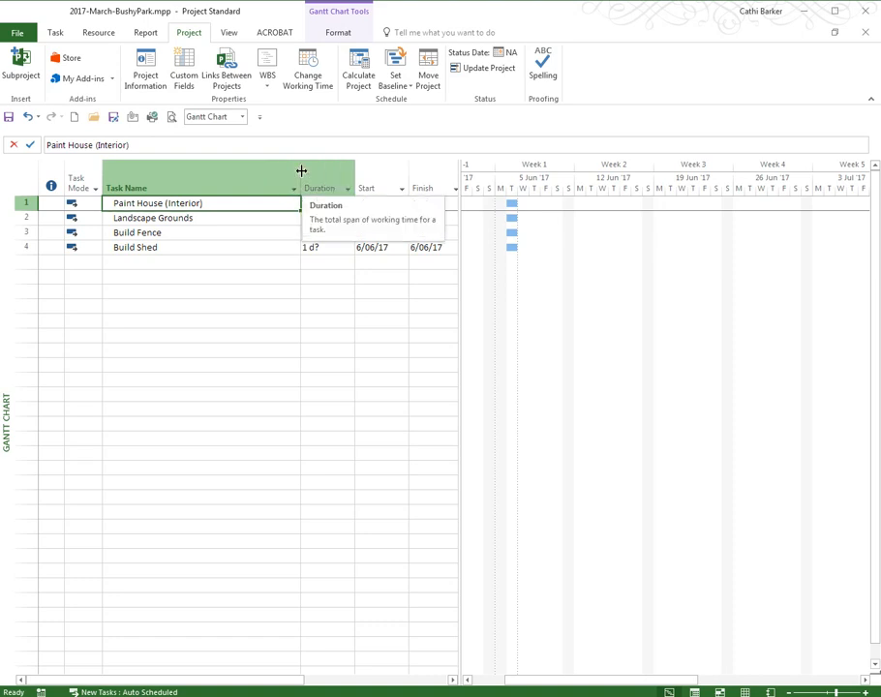
{"action": "double_click", "coordinate": [301, 170]}
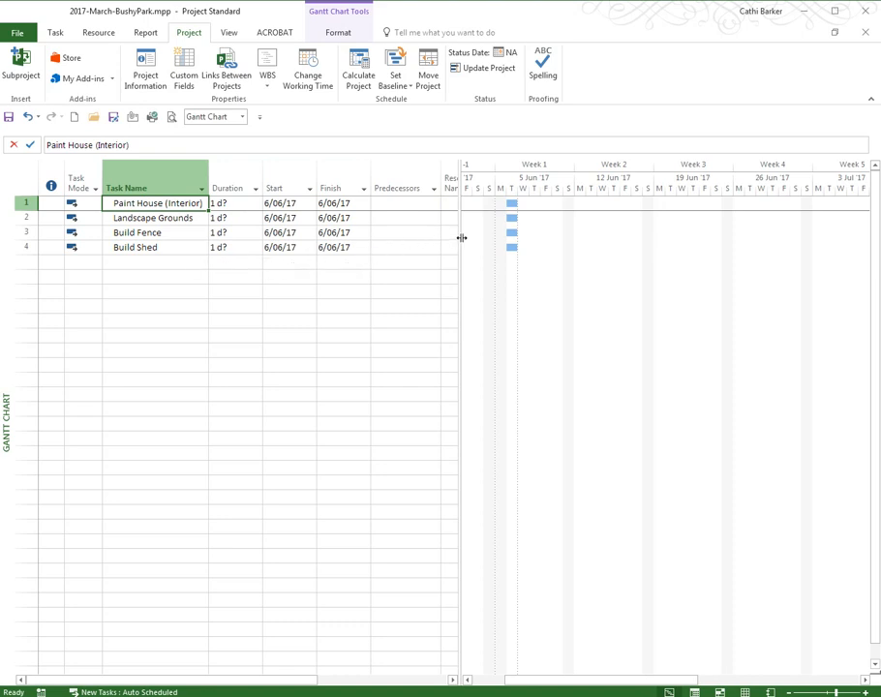
{"action": "left_click_drag", "start_coordinate": [462, 237], "coordinate": [369, 273]}
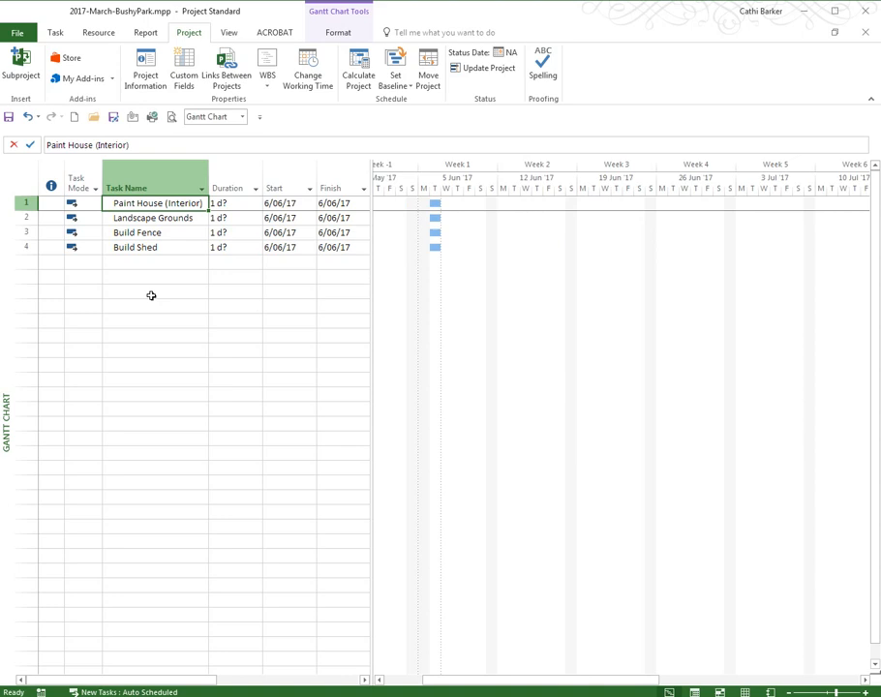
Insert four blank rows above the Landscape Grounds task
{"action": "key", "text": "Down"}
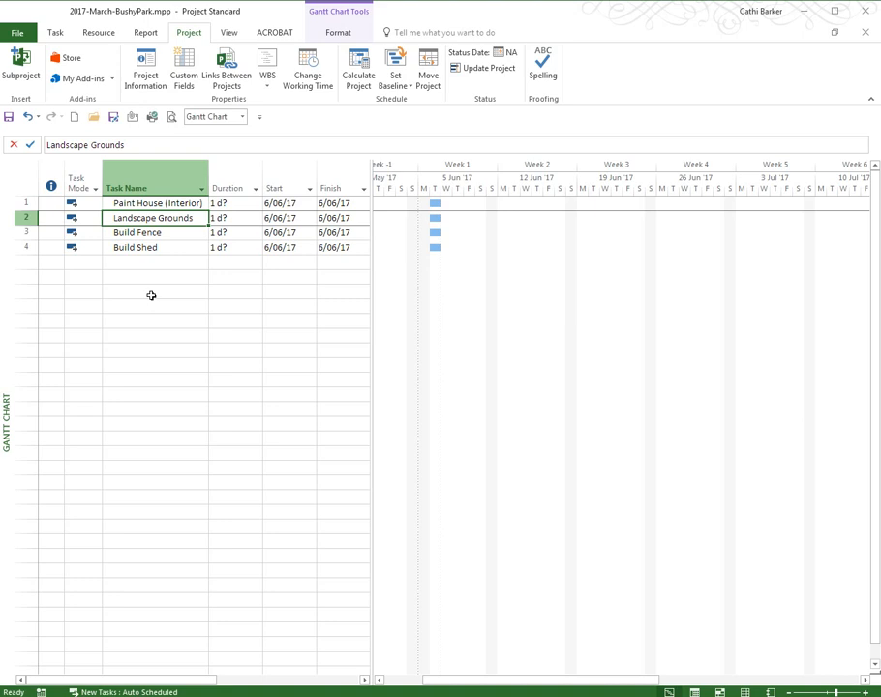
{"action": "left_click", "coordinate": [129, 232]}
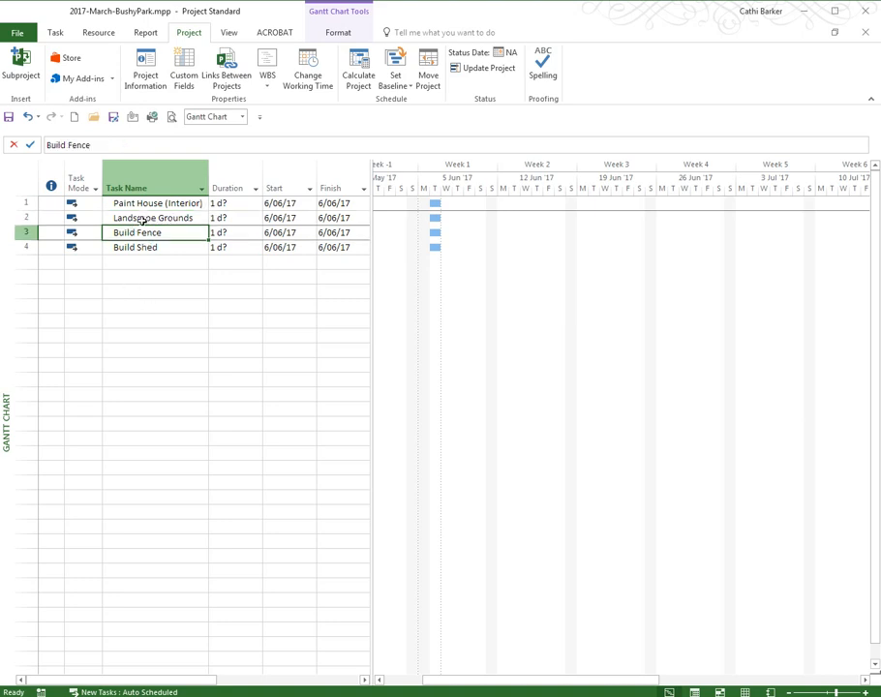
{"action": "left_click", "coordinate": [160, 218]}
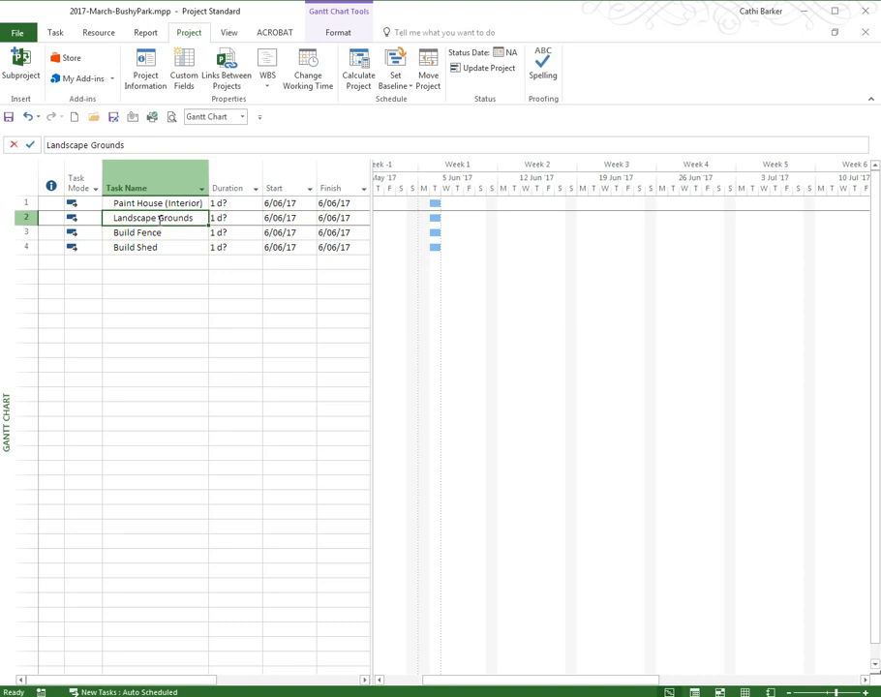
{"action": "key", "text": "Insert"}
{"action": "key", "text": "Insert"}
{"action": "key", "text": "Insert"}
{"action": "key", "text": "Insert"}
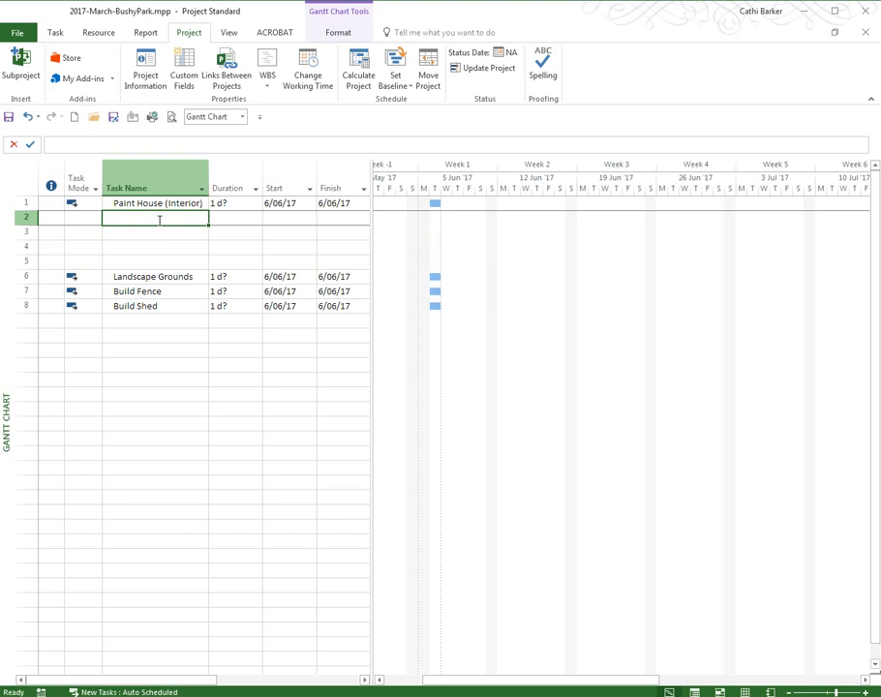
{"action": "left_click", "coordinate": [55, 33]}
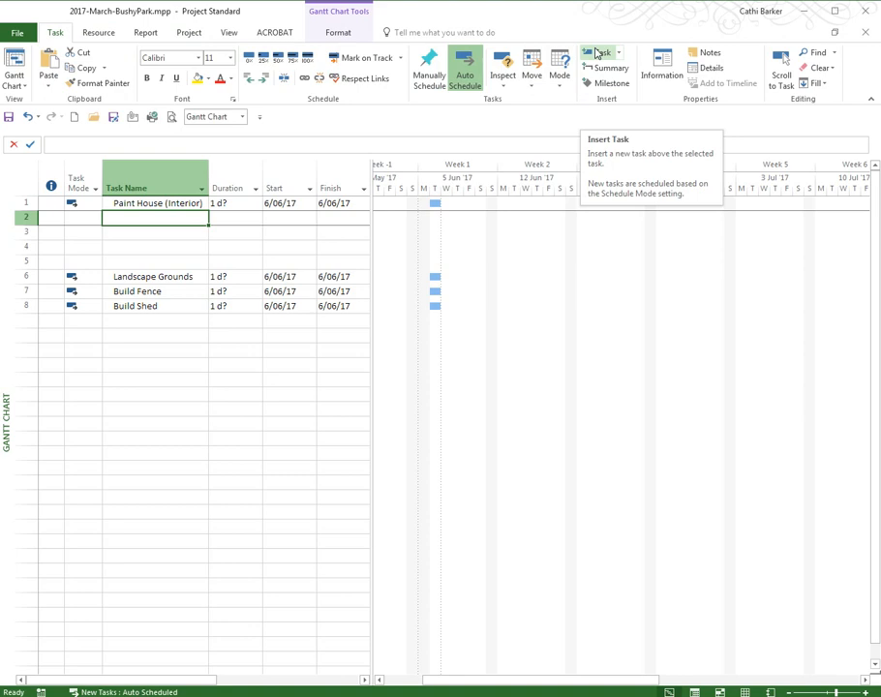
{"action": "right_click", "coordinate": [25, 219]}
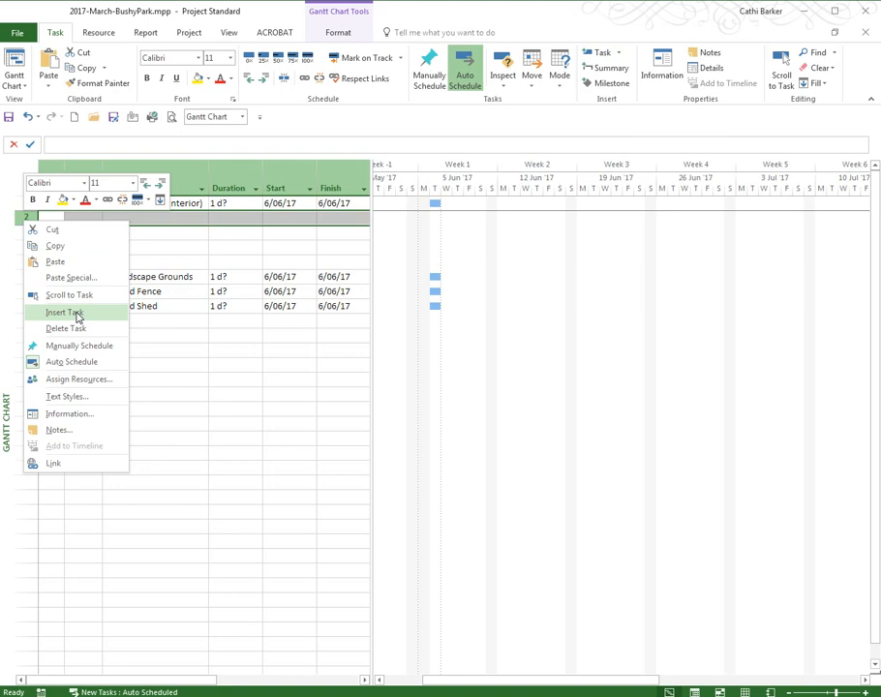
Enter the tasks Planning, Walls, Trim and Doors in the four blank rows below Paint House (Interior)
{"action": "left_click", "coordinate": [193, 219]}
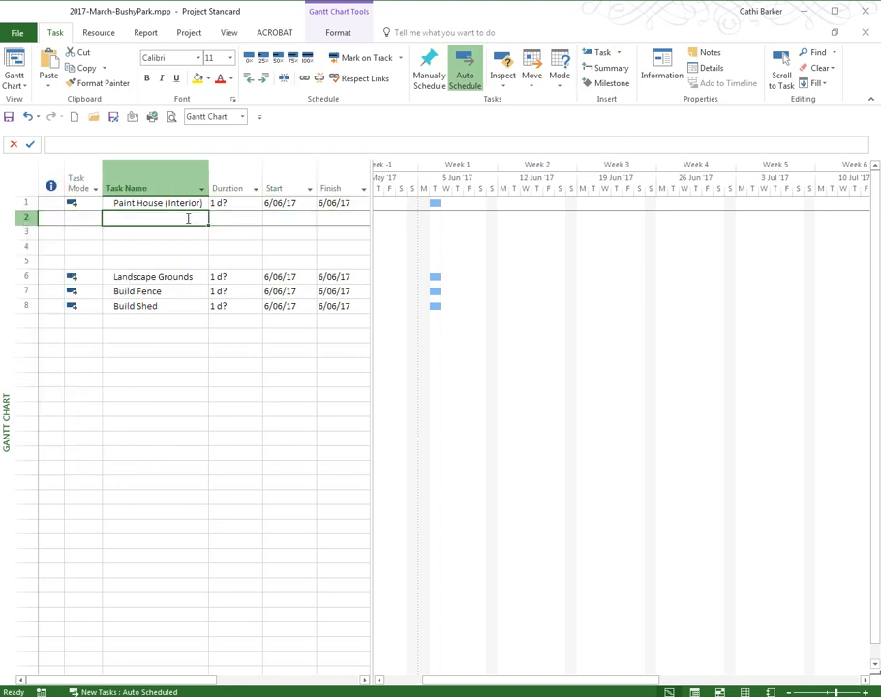
{"action": "type", "text": "Planning"}
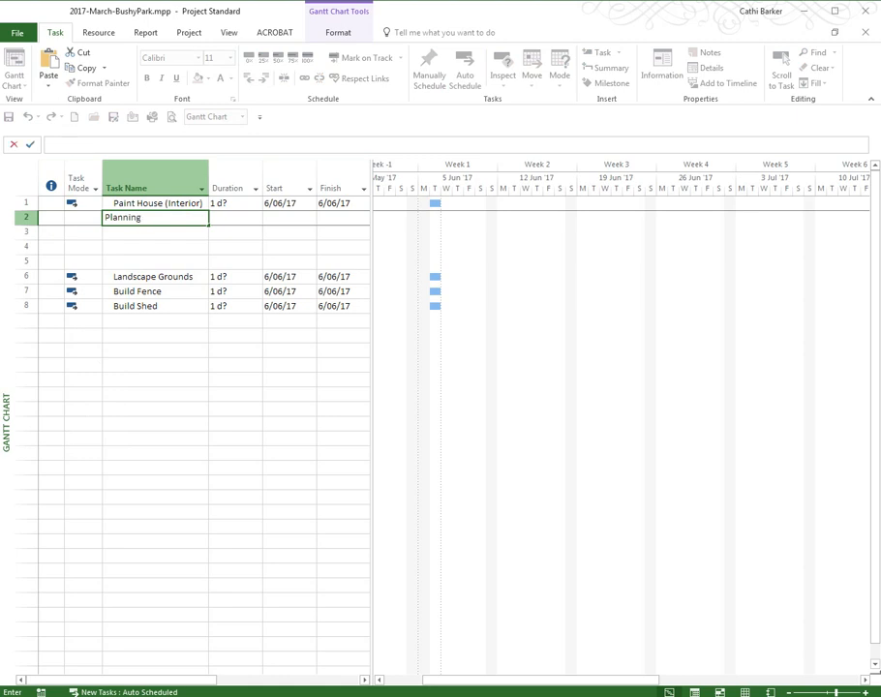
{"action": "key", "text": "Return"}
{"action": "type", "text": "Walls"}
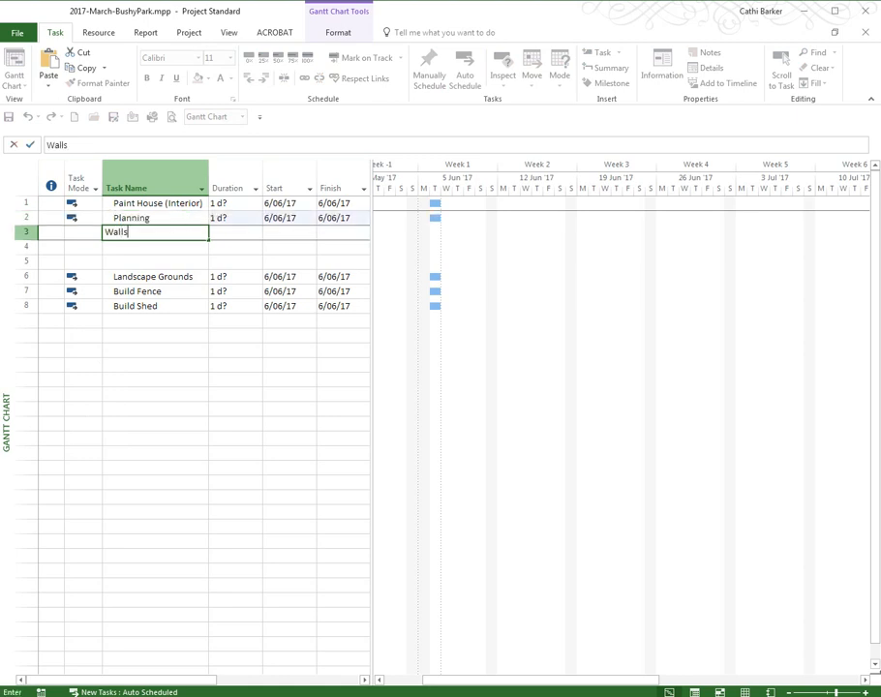
{"action": "key", "text": "Return"}
{"action": "type", "text": "Trim"}
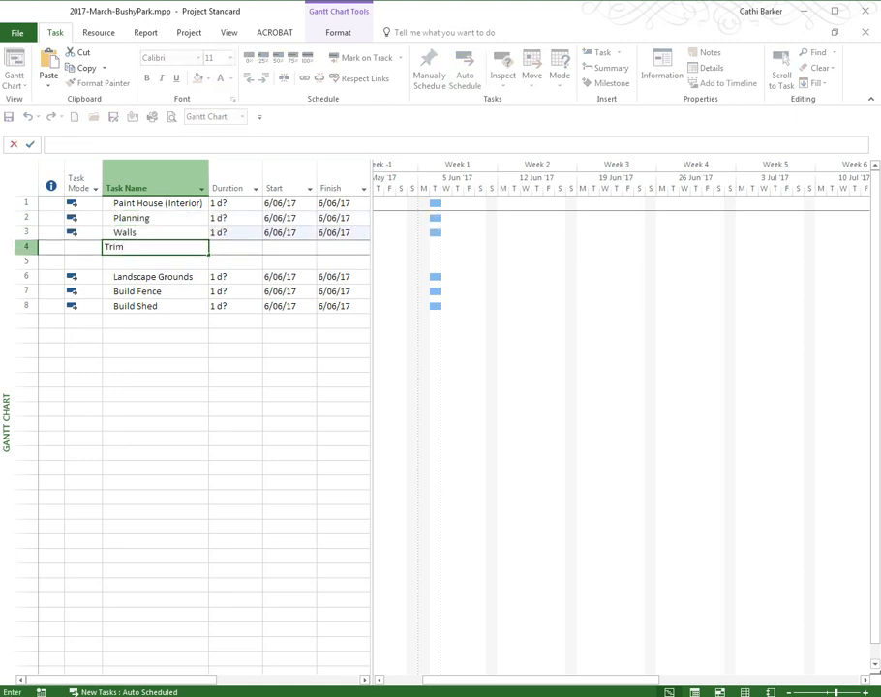
{"action": "key", "text": "Return"}
{"action": "type", "text": "Doors"}
{"action": "key", "text": "Return"}
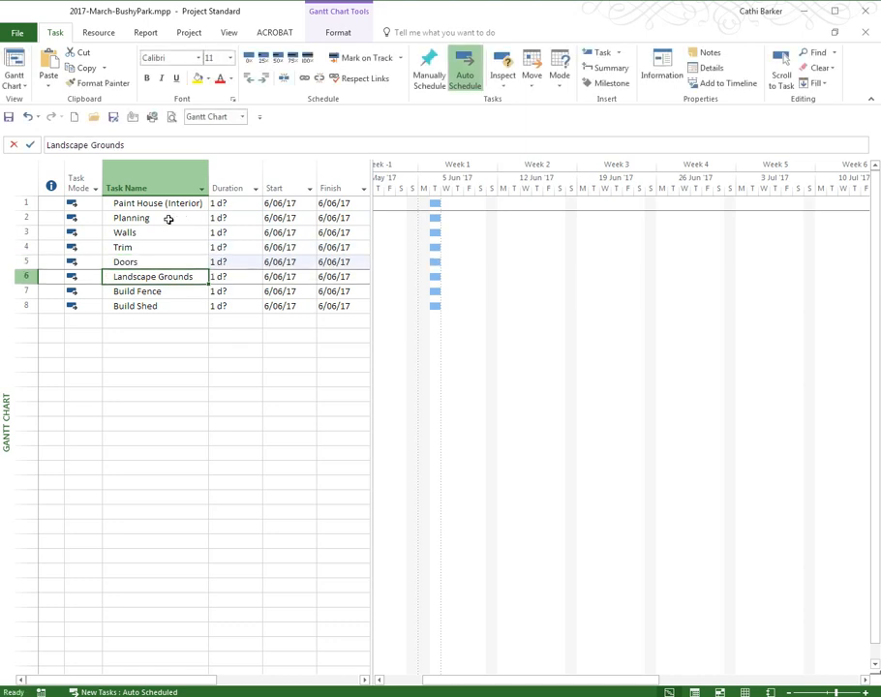
Indent Planning, Walls, Trim and Doors so they become subtasks of Paint House (Interior)
{"action": "left_click", "coordinate": [145, 218]}
{"action": "left_click_drag", "start_coordinate": [145, 218], "coordinate": [142, 263]}
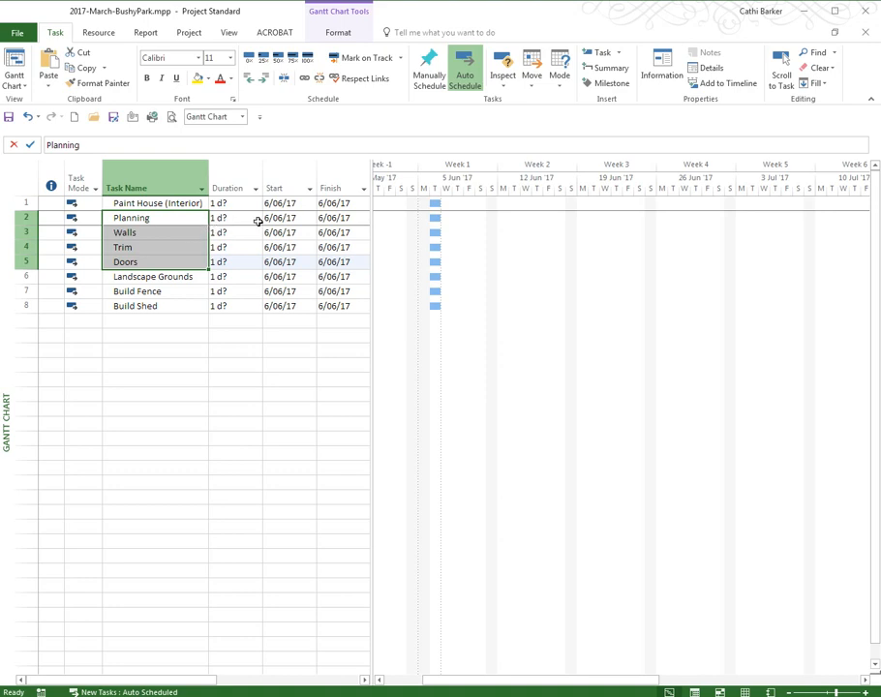
{"action": "mouse_move", "coordinate": [435, 204]}
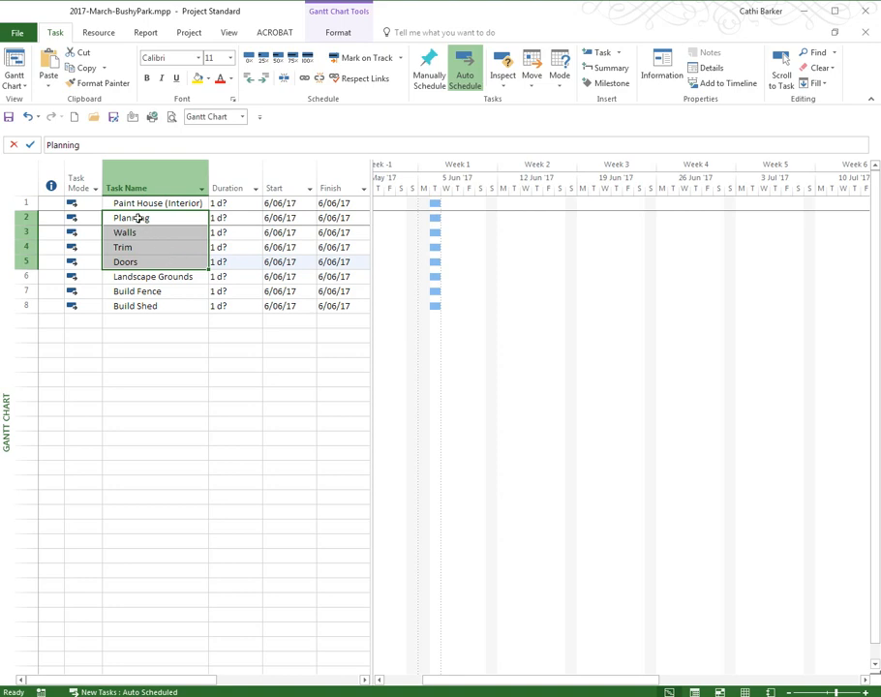
{"action": "left_click", "coordinate": [265, 84]}
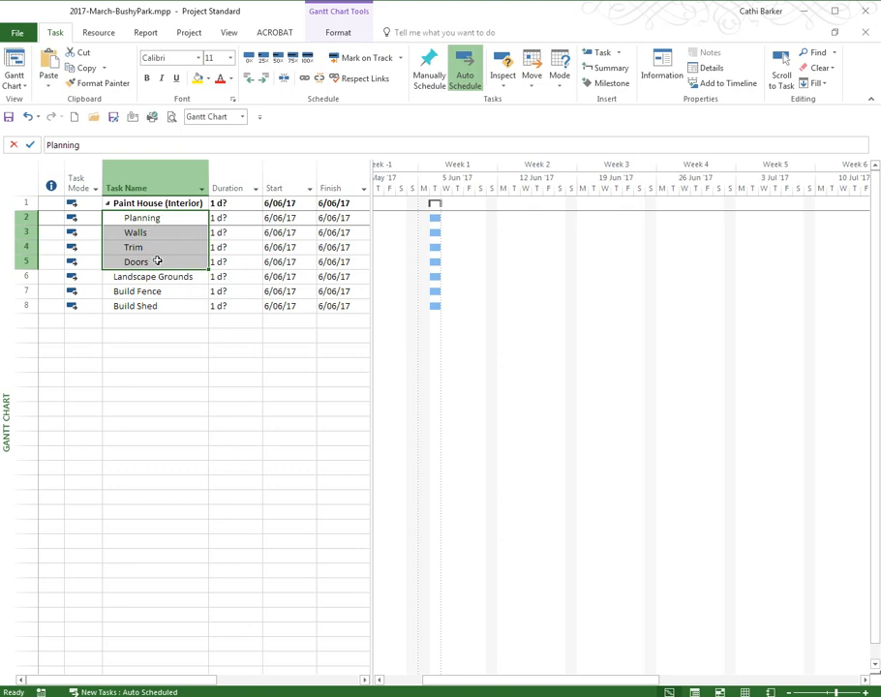
{"action": "left_click", "coordinate": [249, 81]}
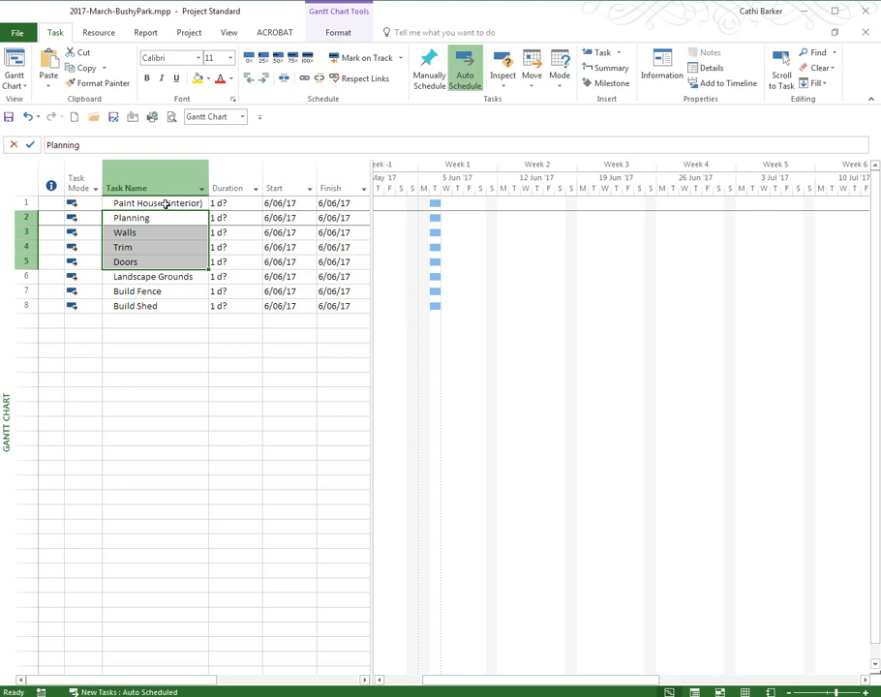
{"action": "left_click", "coordinate": [264, 78]}
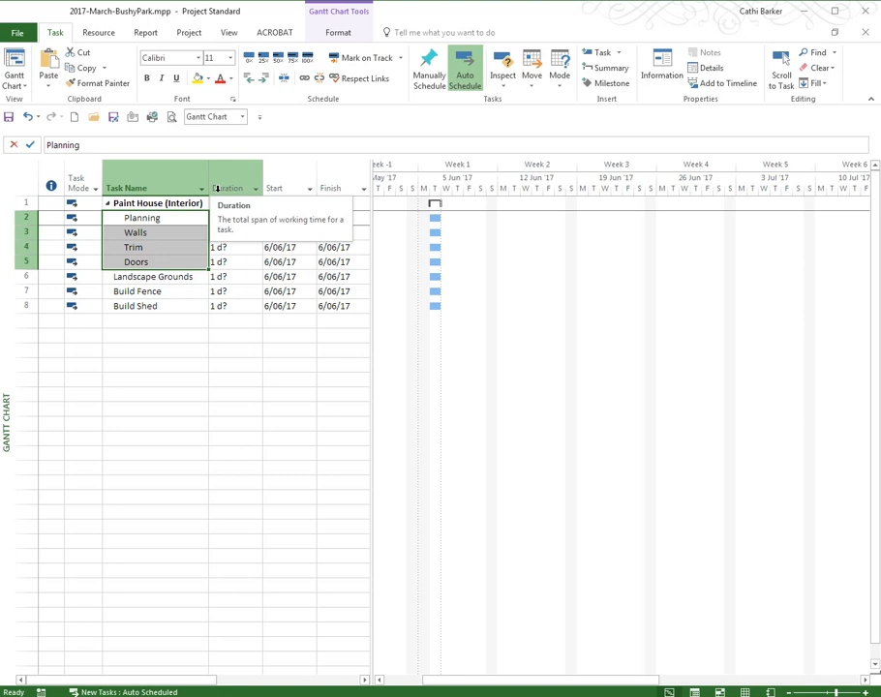
Insert five blank rows above the Walls task
{"action": "left_click", "coordinate": [179, 236]}
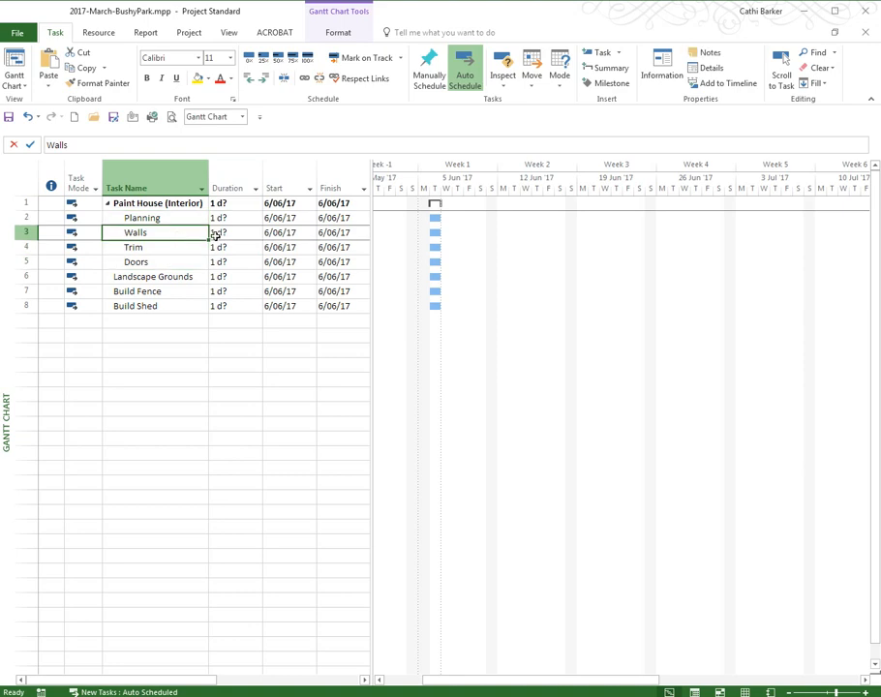
{"action": "key", "text": "Insert"}
{"action": "key", "text": "Insert"}
{"action": "key", "text": "Insert"}
{"action": "key", "text": "Insert"}
{"action": "key", "text": "Insert"}
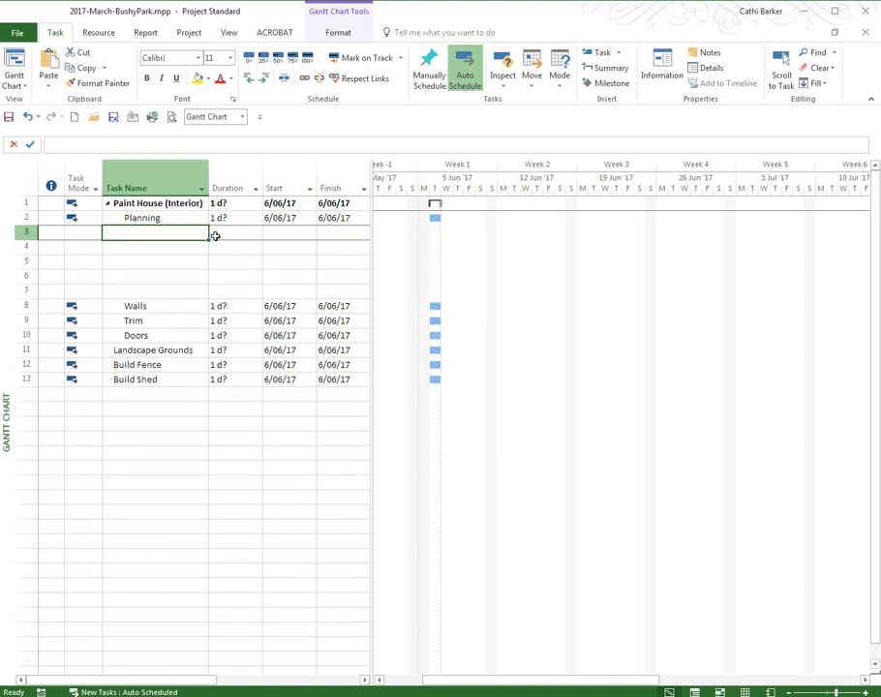
Enter the tasks Plan House Paint, Select Colours and Order/Acquire Paint in the first three blank rows below Planning
{"action": "type", "text": "Plan House "}
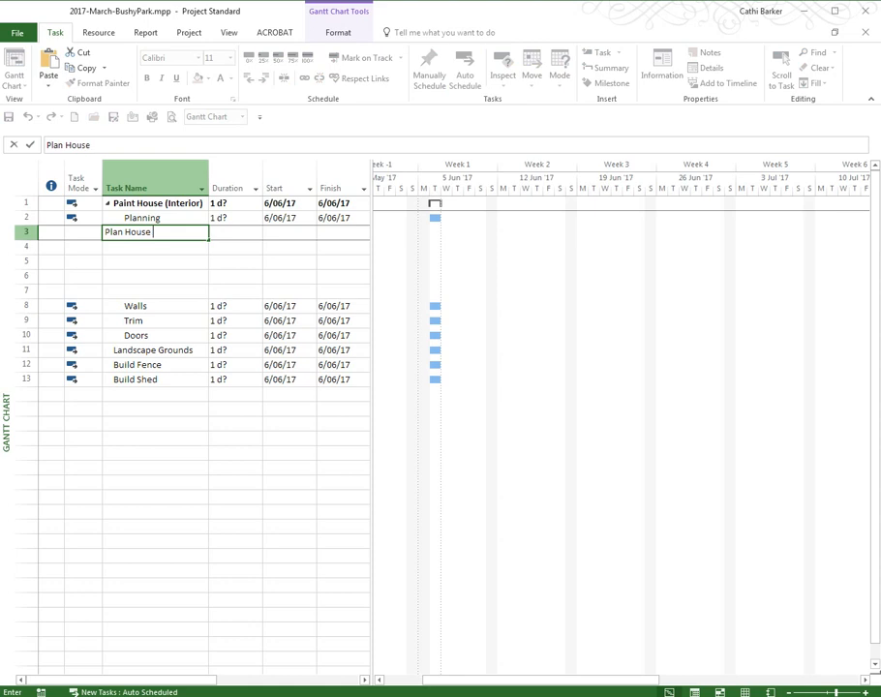
{"action": "type", "text": "Paint"}
{"action": "key", "text": "Return"}
{"action": "type", "text": "Selec"}
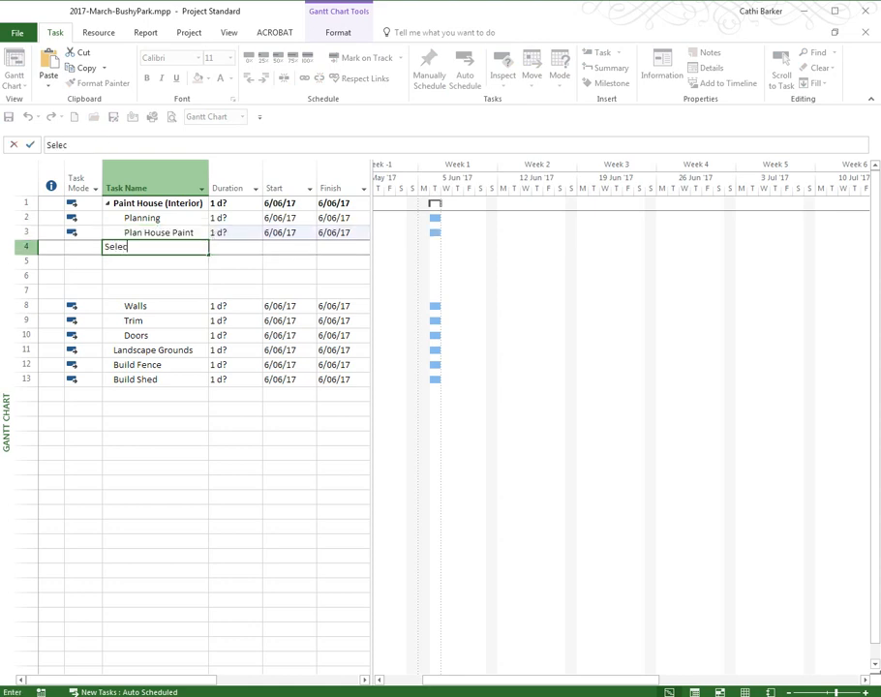
{"action": "type", "text": "t Colours"}
{"action": "key", "text": "Return"}
{"action": "type", "text": "Order/"}
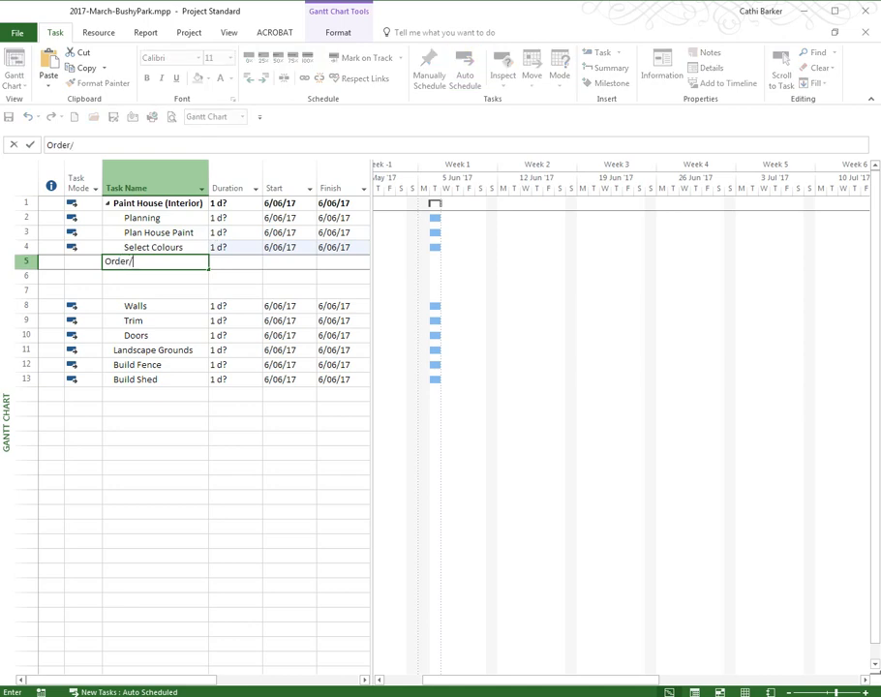
{"action": "type", "text": "Acquire Paint"}
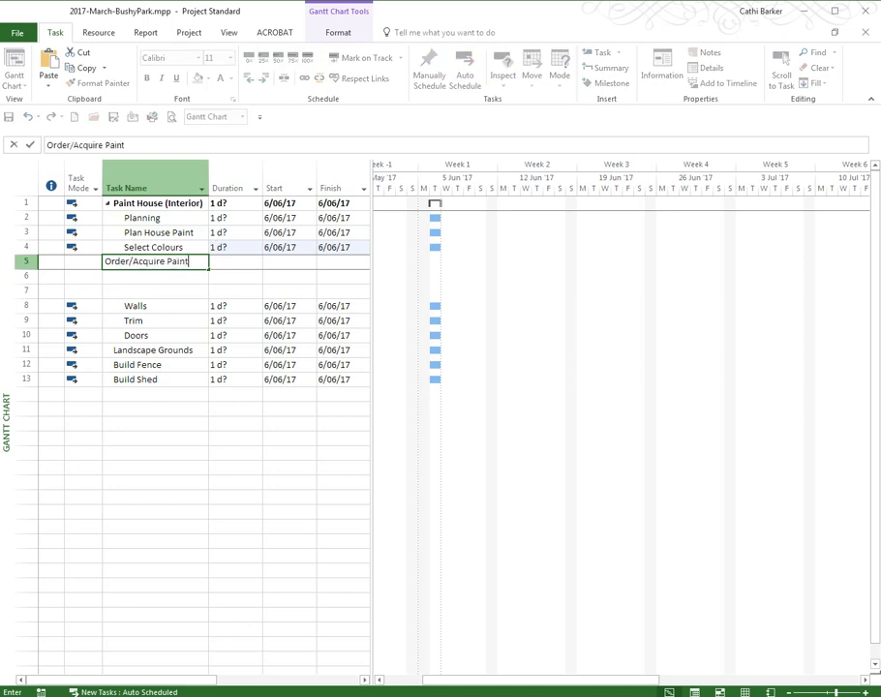
{"action": "key", "text": "Return"}
Enter the tasks Deliver Equipment and Final Cleanup in the two remaining blank rows above Walls
{"action": "type", "text": "Delvier"}
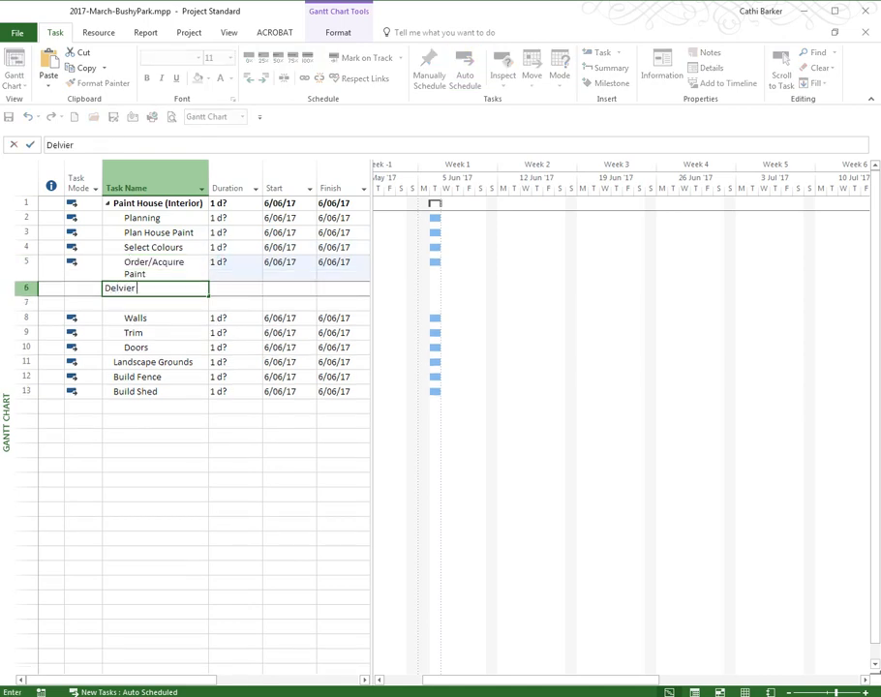
{"action": "key", "text": "BackSpace"}
{"action": "key", "text": "BackSpace"}
{"action": "key", "text": "BackSpace"}
{"action": "key", "text": "BackSpace"}
{"action": "type", "text": "iver Equipment"}
{"action": "key", "text": "Return"}
{"action": "type", "text": "F"}
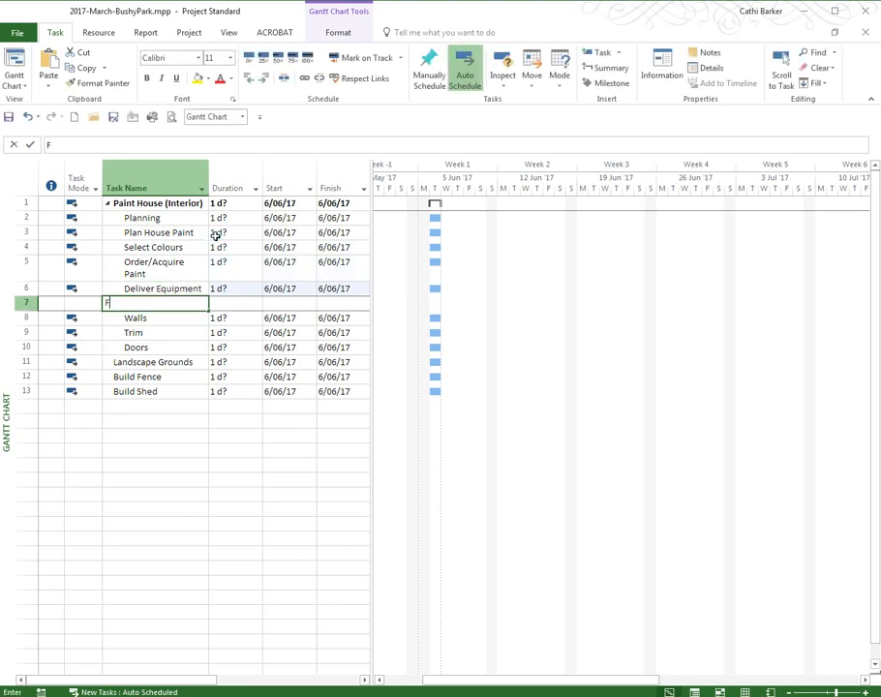
{"action": "type", "text": "inal Cleanup"}
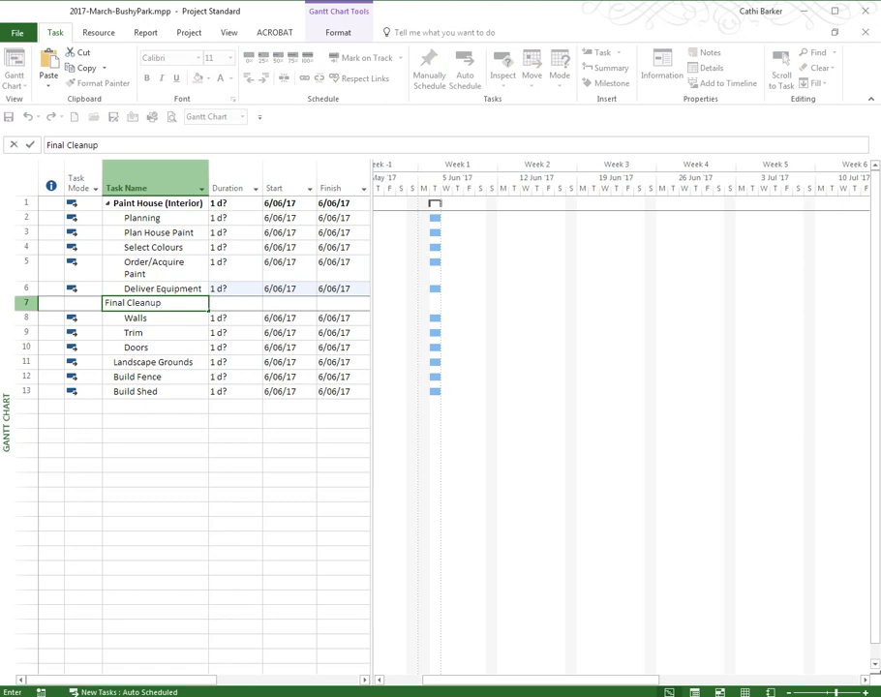
{"action": "key", "text": "Return"}
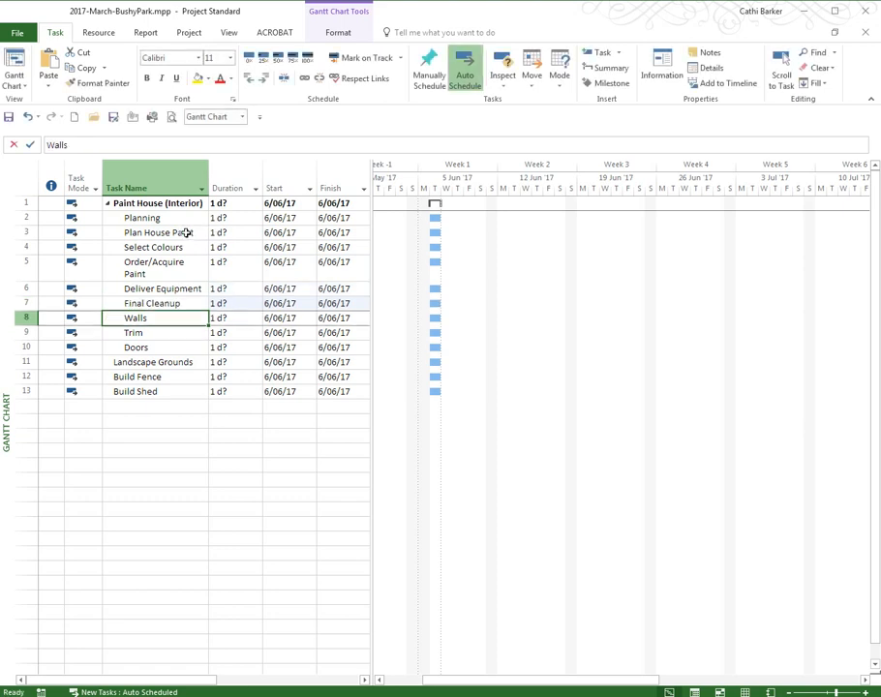
Indent Plan House Paint through Final Cleanup beneath Planning and fit the Task Name column to its longest entry
{"action": "left_click_drag", "start_coordinate": [187, 233], "coordinate": [175, 305]}
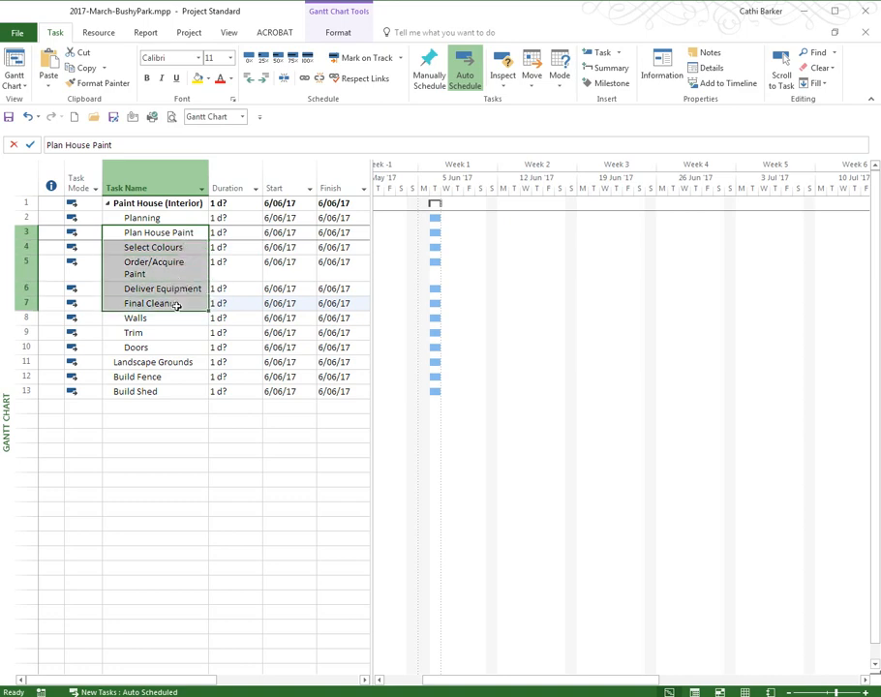
{"action": "left_click", "coordinate": [263, 80]}
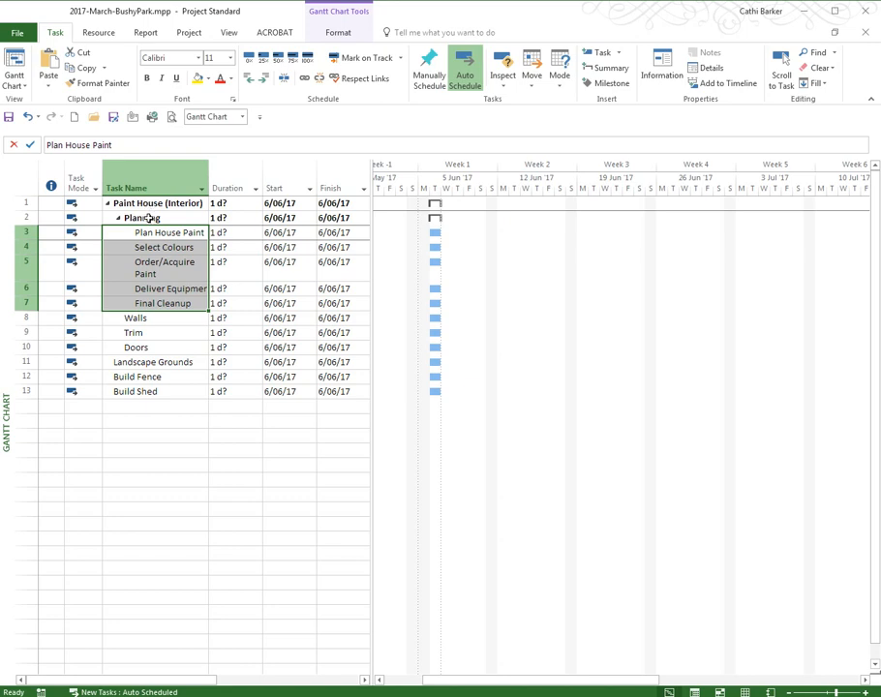
{"action": "left_click", "coordinate": [171, 265]}
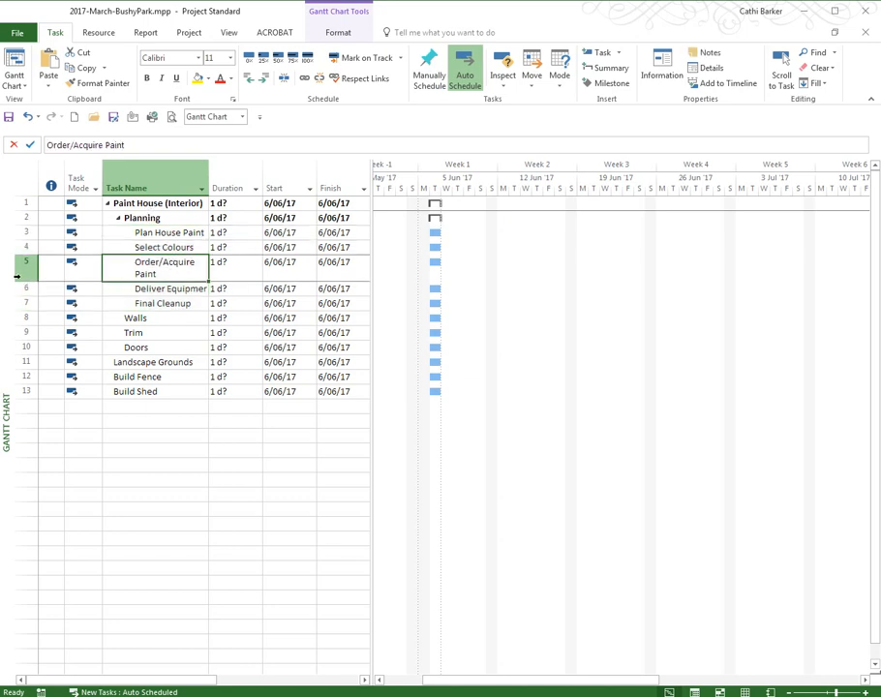
{"action": "left_click_drag", "start_coordinate": [207, 173], "coordinate": [257, 174]}
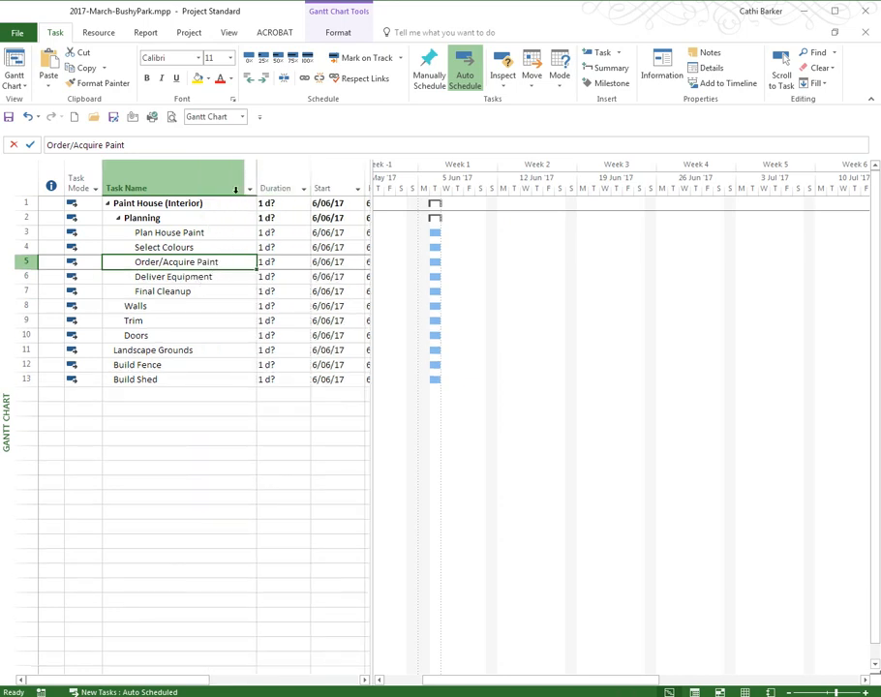
{"action": "double_click", "coordinate": [256, 172]}
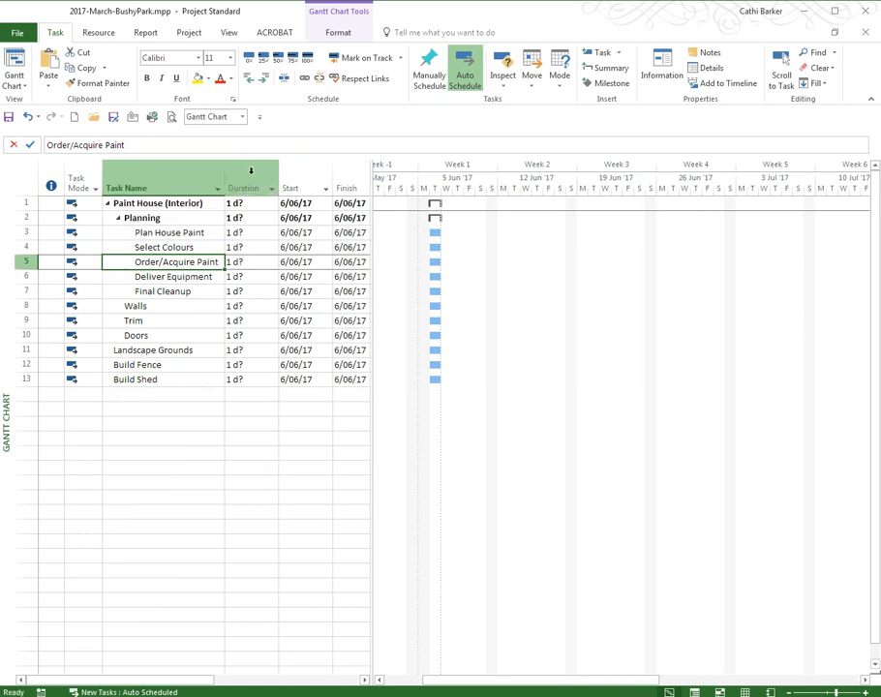
Insert three blank rows above the Trim task
{"action": "left_click", "coordinate": [200, 323]}
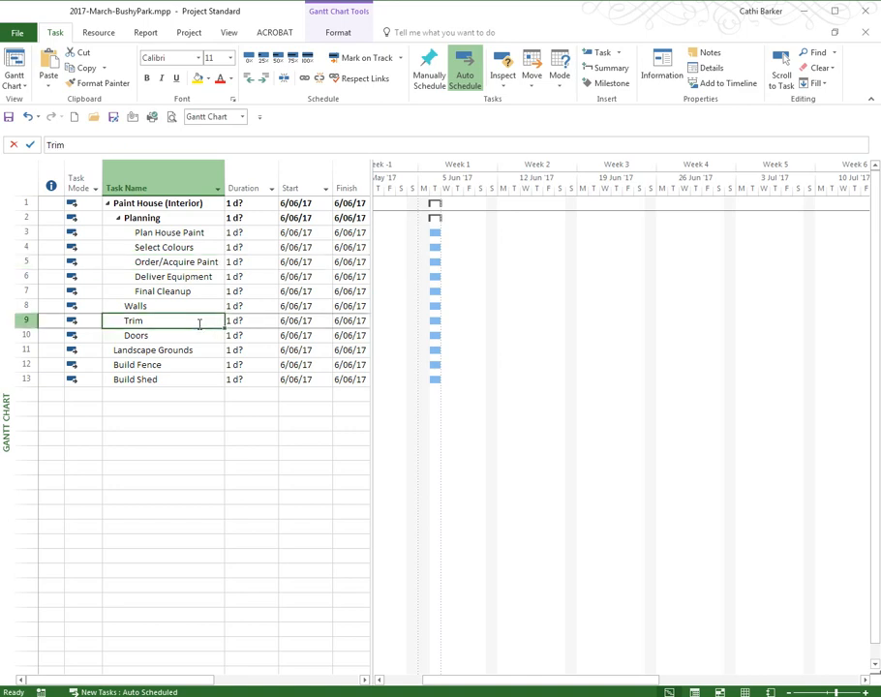
{"action": "key", "text": "Insert"}
{"action": "key", "text": "Insert"}
{"action": "key", "text": "Insert"}
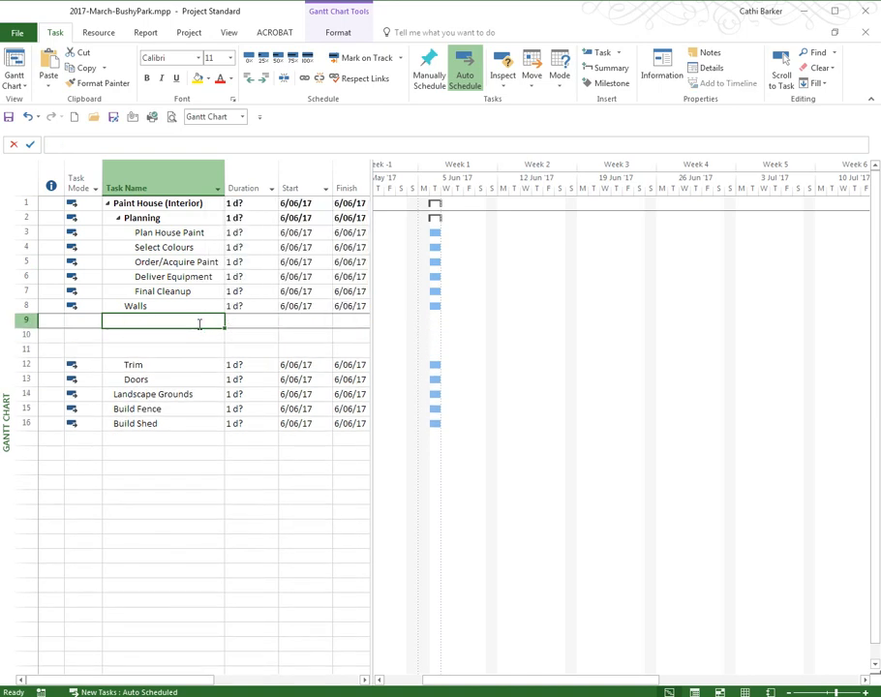
Enter Prep Walls, Paint Walls and Remove Plastic/Tape in the blank rows and indent them as subtasks of Walls
{"action": "type", "text": "Prep Walls"}
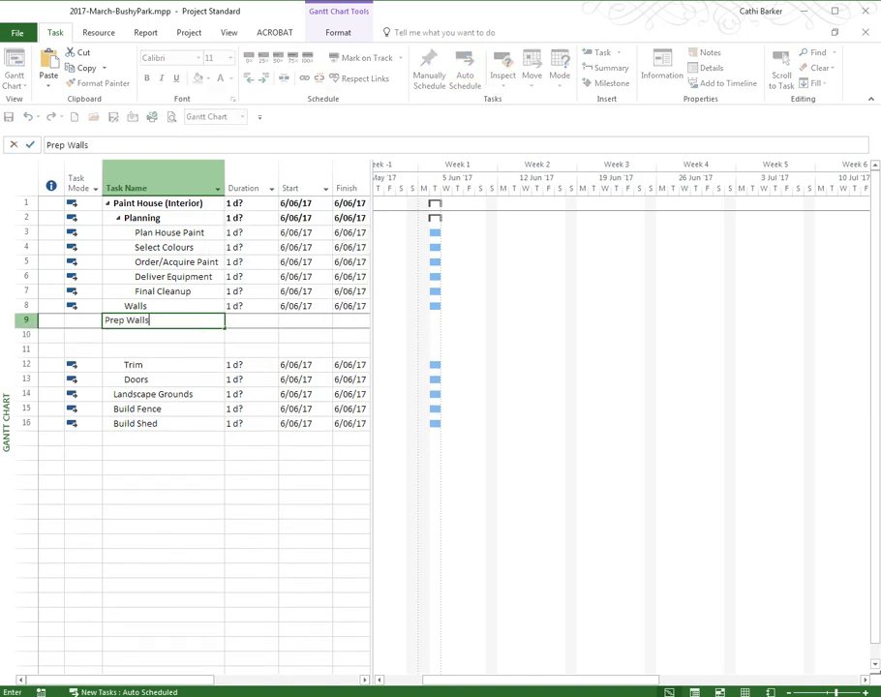
{"action": "key", "text": "Return"}
{"action": "type", "text": "Paint Walls"}
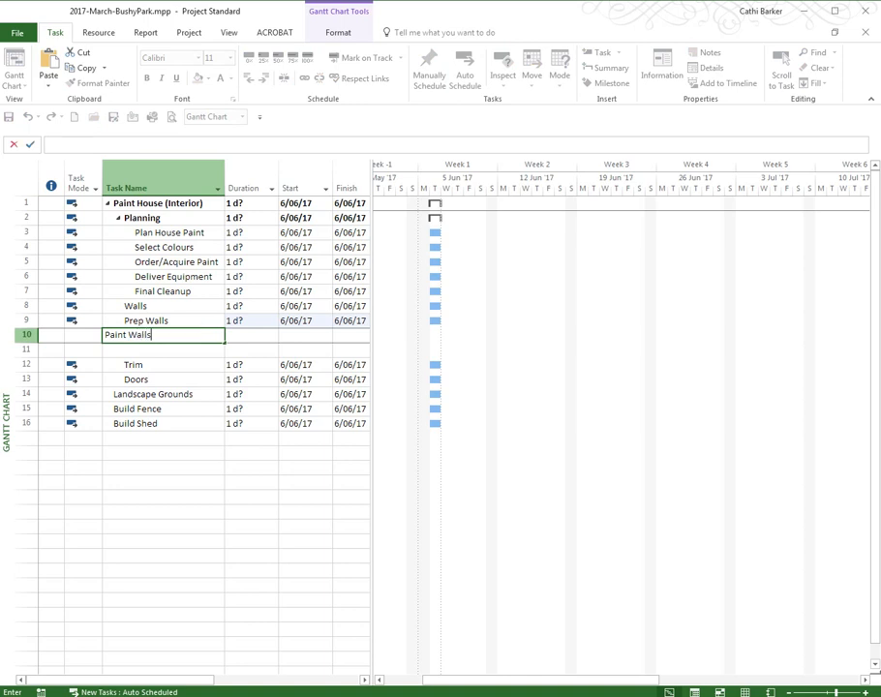
{"action": "key", "text": "Return"}
{"action": "type", "text": "Remove"}
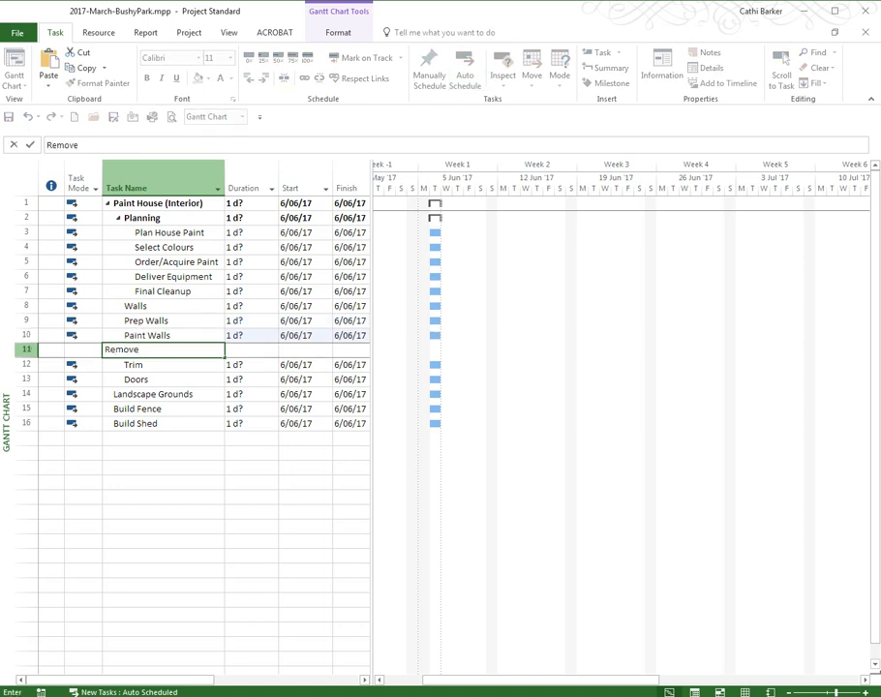
{"action": "type", "text": " Plastic/Tape"}
{"action": "key", "text": "Return"}
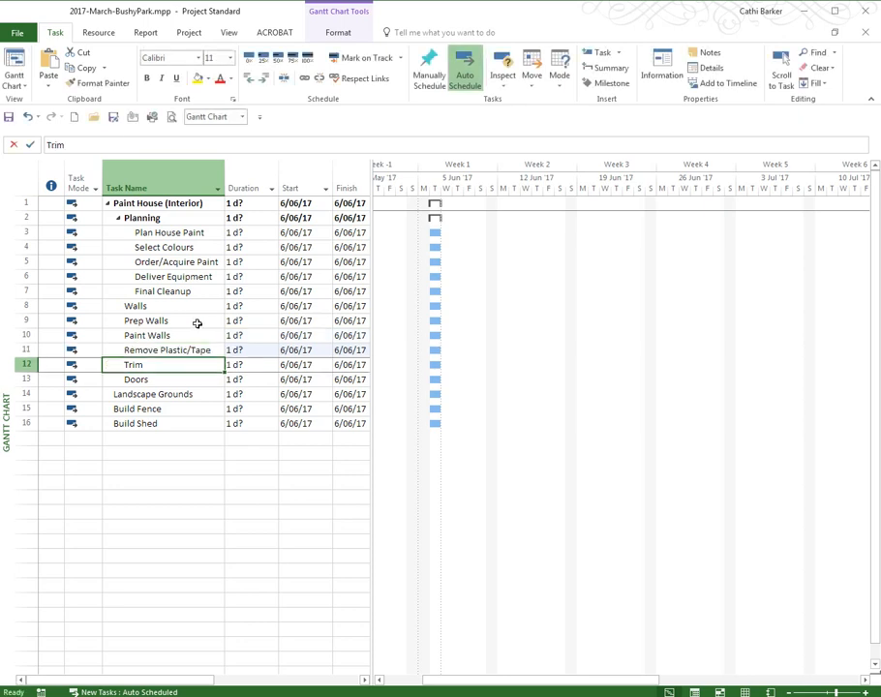
{"action": "mouse_move", "coordinate": [189, 321]}
{"action": "left_mouse_down"}
{"action": "mouse_move", "coordinate": [184, 338]}
{"action": "mouse_move", "coordinate": [197, 350]}
{"action": "left_mouse_up"}
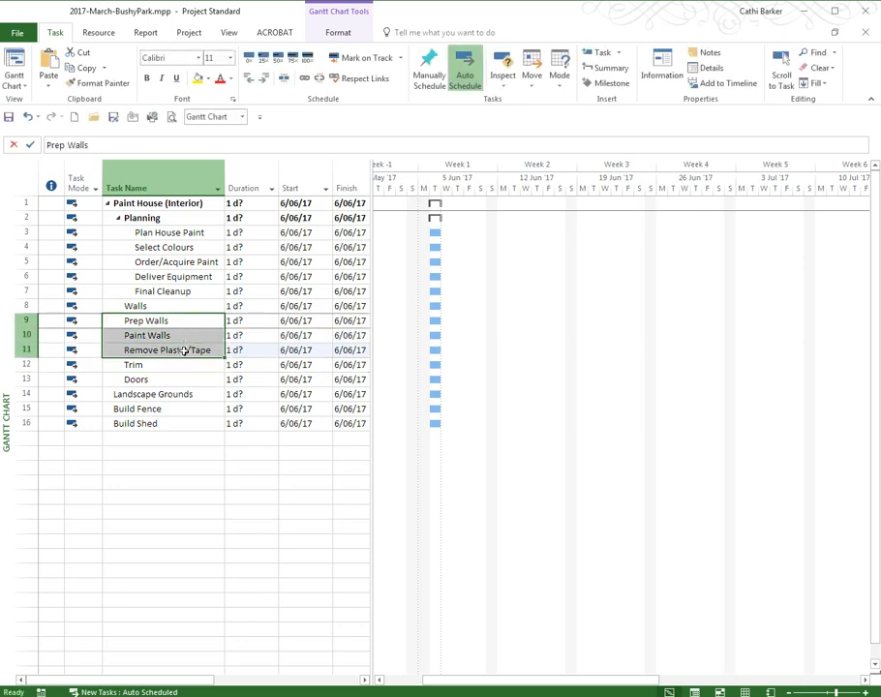
{"action": "left_click", "coordinate": [248, 80]}
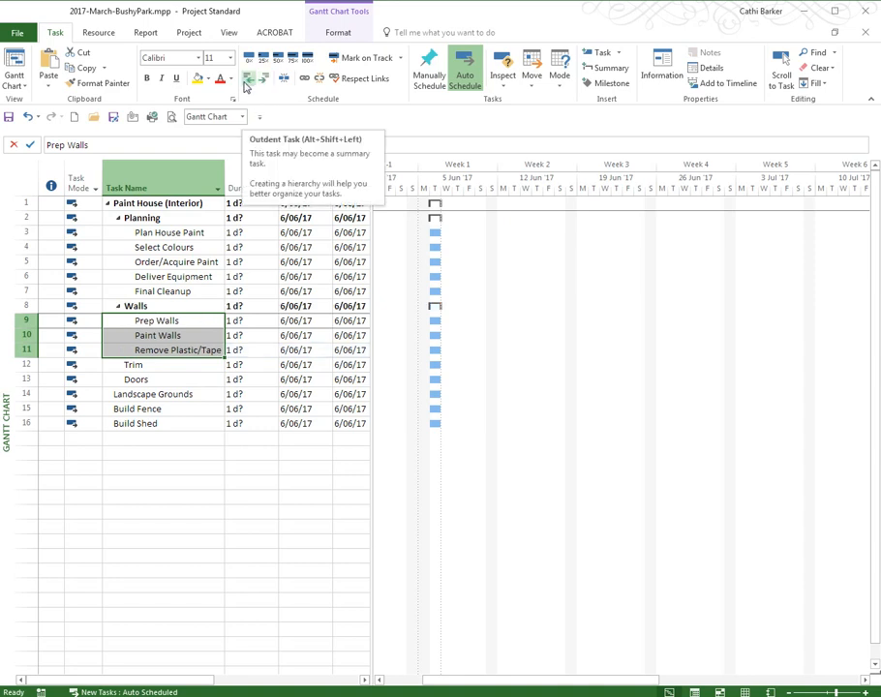
Insert three blank rows above the Doors task
{"action": "key", "text": "Down"}
{"action": "key", "text": "Down"}
{"action": "key", "text": "Down"}
{"action": "key", "text": "Down"}
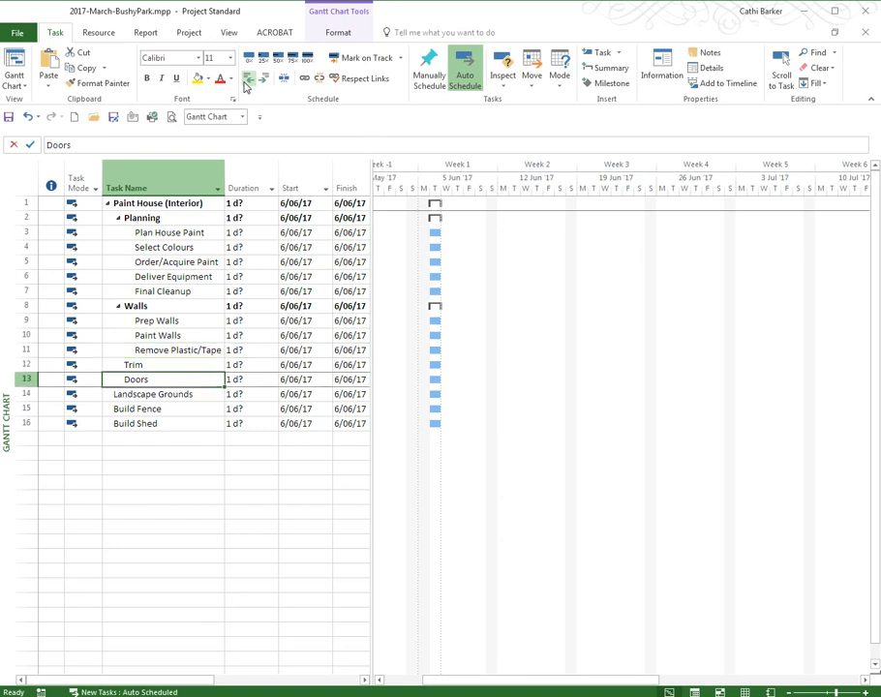
{"action": "key", "text": "Insert"}
{"action": "key", "text": "Insert"}
{"action": "key", "text": "Insert"}
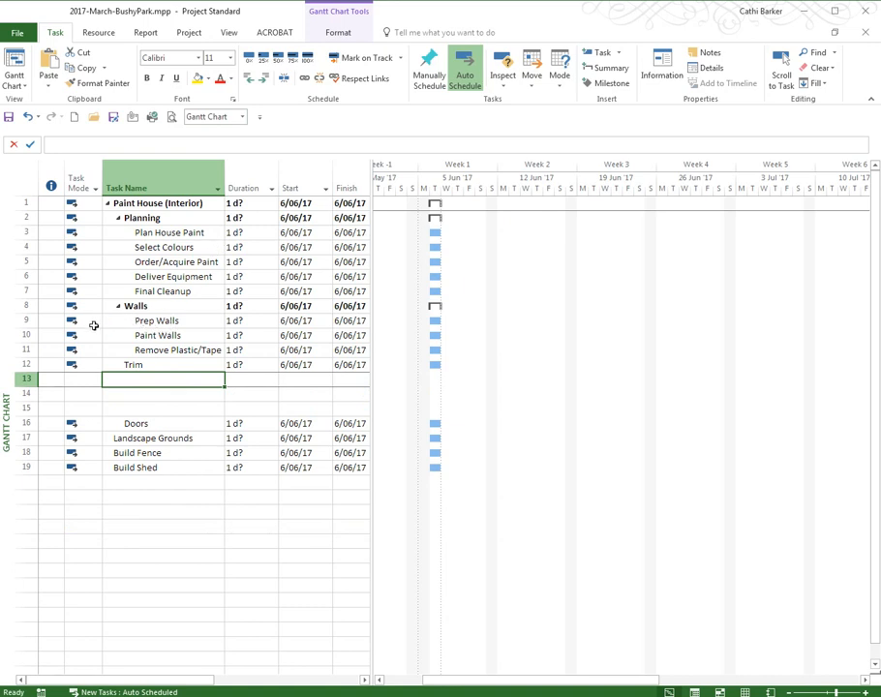
Copy the Prep Walls, Paint Walls and Remove Plastic/Tape tasks and paste them directly below Trim
{"action": "left_click_drag", "start_coordinate": [27, 321], "coordinate": [23, 350]}
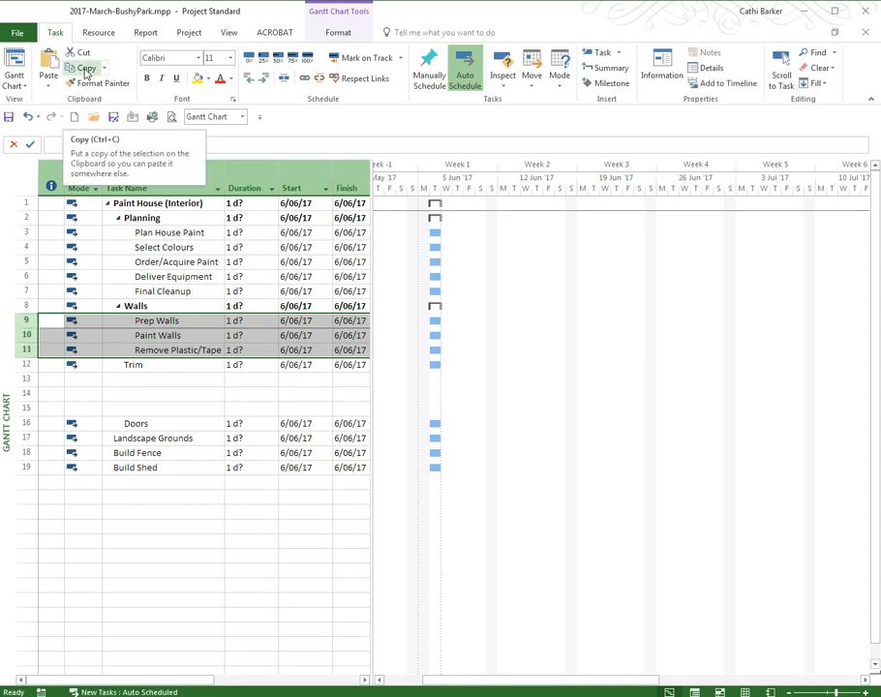
{"action": "right_click", "coordinate": [50, 327]}
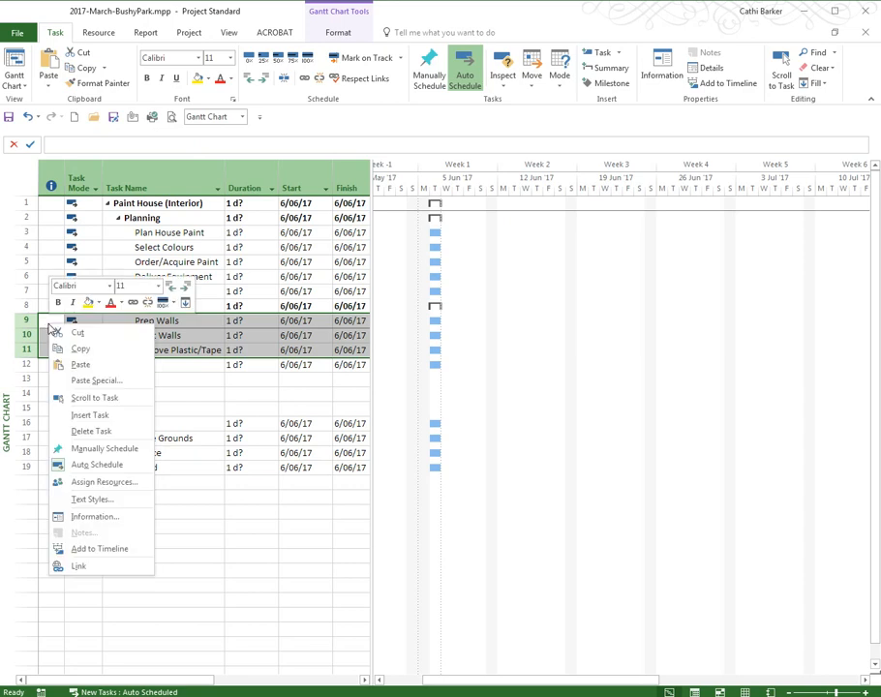
{"action": "left_click", "coordinate": [83, 350]}
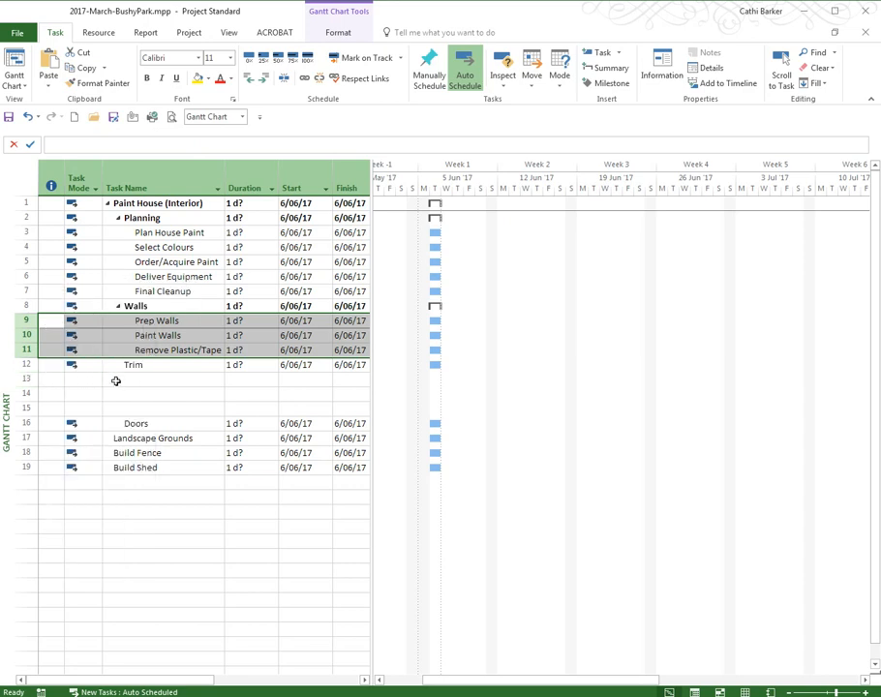
{"action": "left_click", "coordinate": [193, 384]}
{"action": "key", "text": "ctrl+v"}
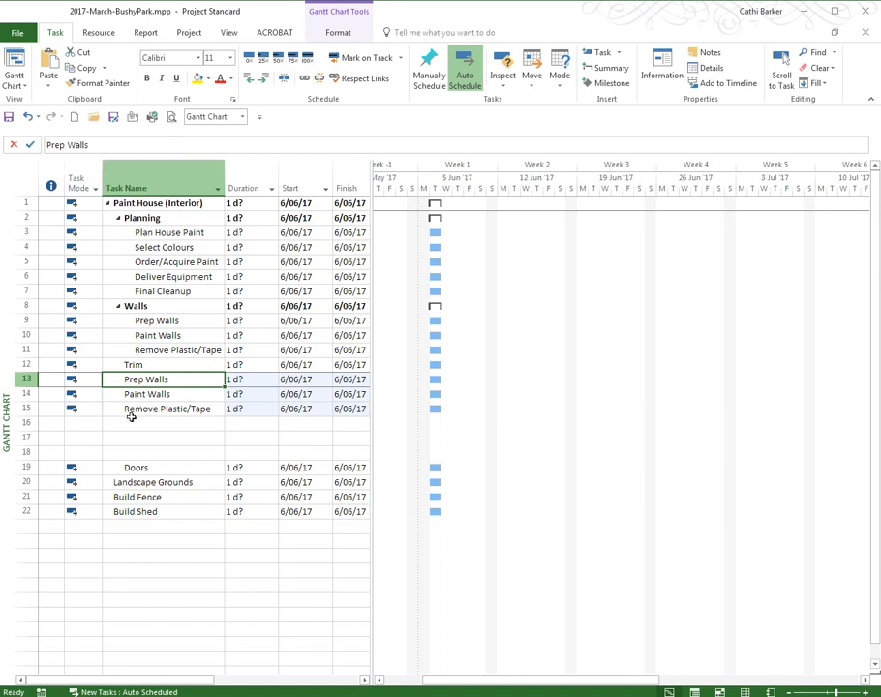
Delete the three blank rows directly above the Doors task
{"action": "left_click_drag", "start_coordinate": [26, 422], "coordinate": [24, 456]}
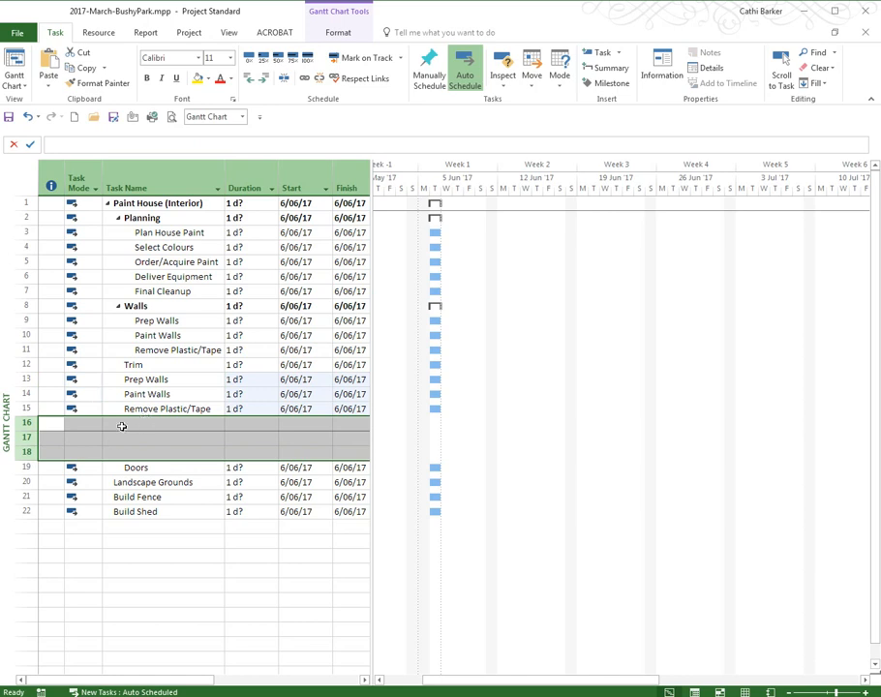
{"action": "left_click", "coordinate": [68, 427]}
{"action": "left_click", "coordinate": [24, 422]}
{"action": "left_click_drag", "start_coordinate": [24, 422], "coordinate": [24, 467]}
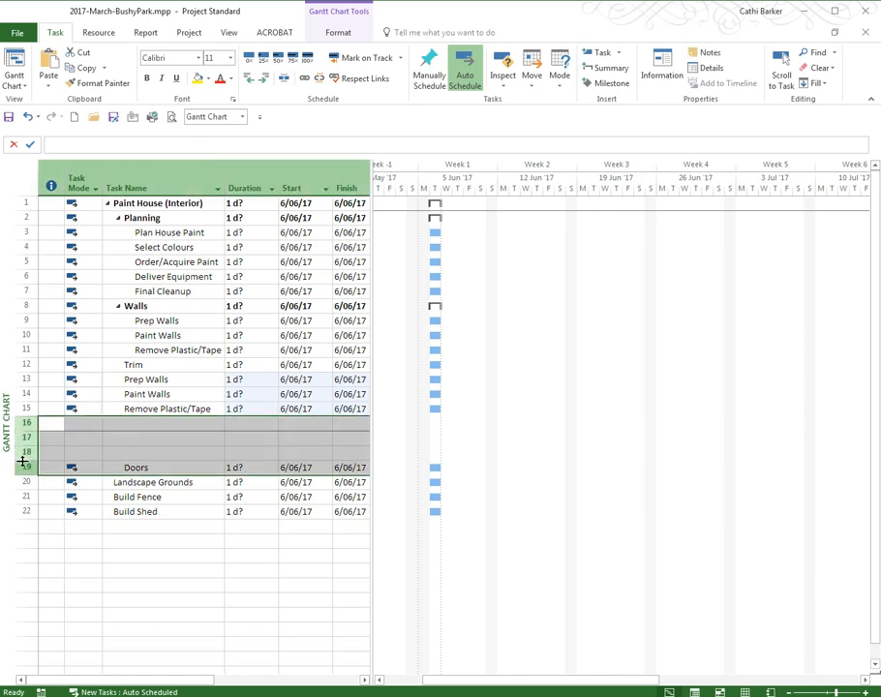
{"action": "left_click", "coordinate": [29, 422]}
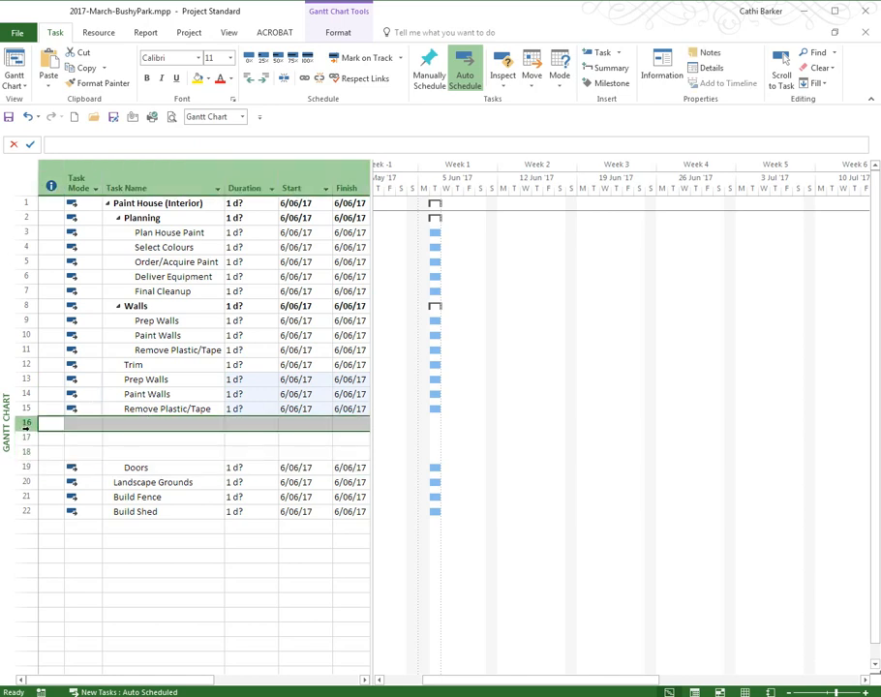
{"action": "left_click_drag", "start_coordinate": [29, 422], "coordinate": [27, 457]}
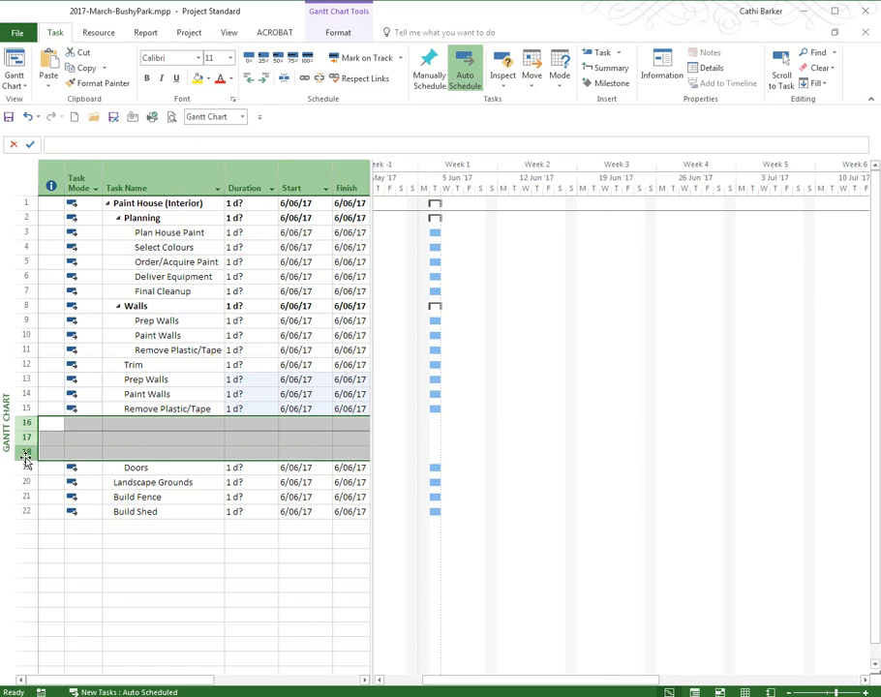
{"action": "key", "text": "Delete"}
{"action": "left_click", "coordinate": [195, 380]}
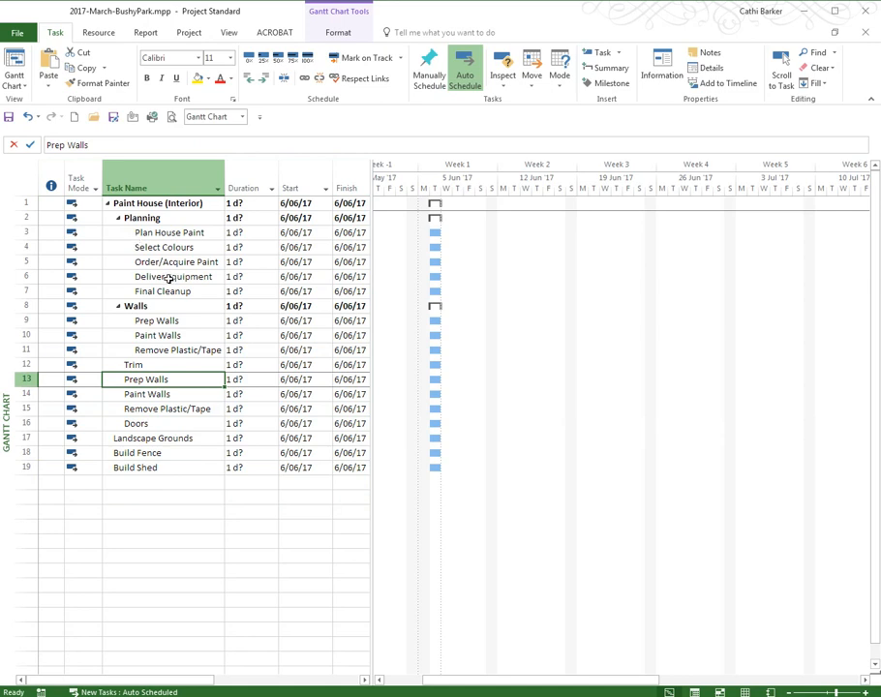
Close the project and save the changes to 2017-March-BushyPark.mpp
{"action": "left_click", "coordinate": [132, 118]}
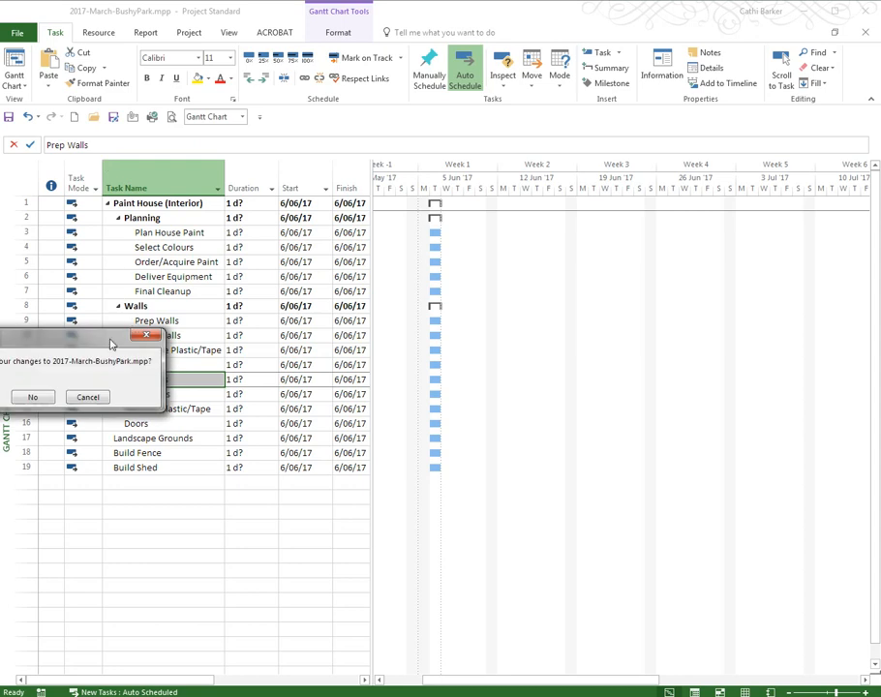
{"action": "left_click_drag", "start_coordinate": [59, 340], "coordinate": [221, 370]}
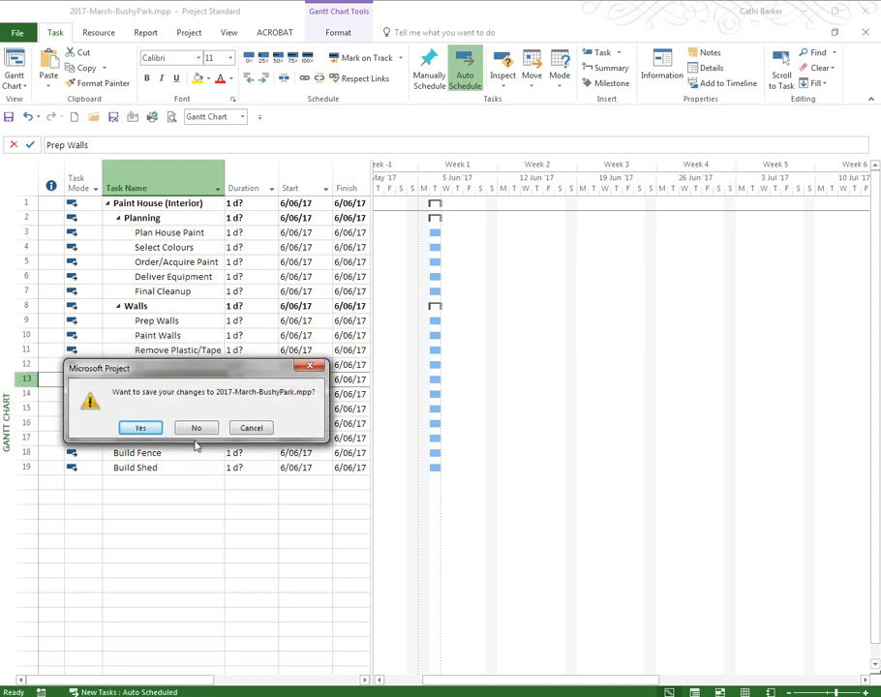
{"action": "left_click", "coordinate": [142, 428]}
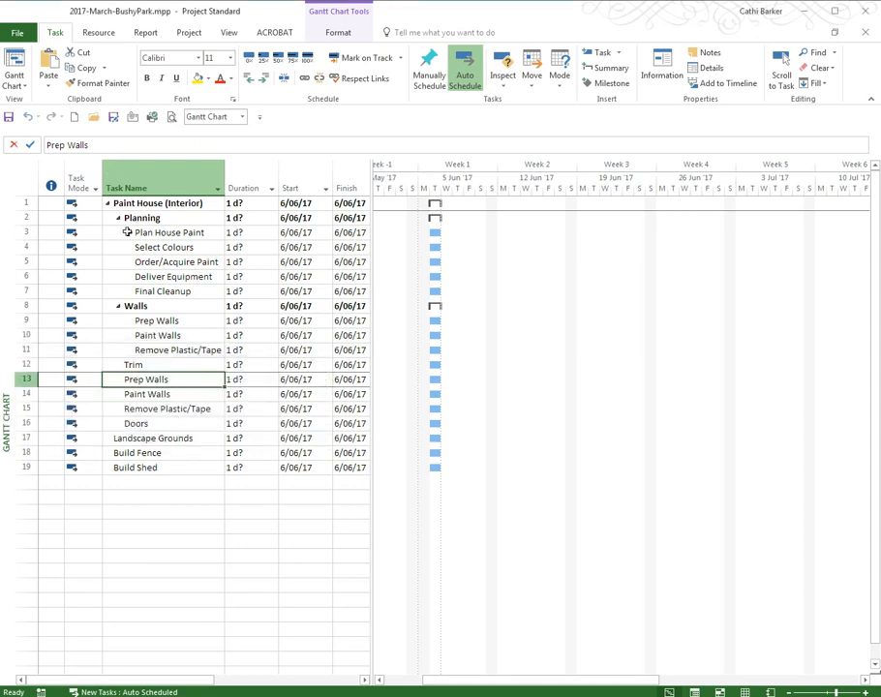
Rename the Prep Walls task below Trim as Prep Work
{"action": "left_click", "coordinate": [91, 147]}
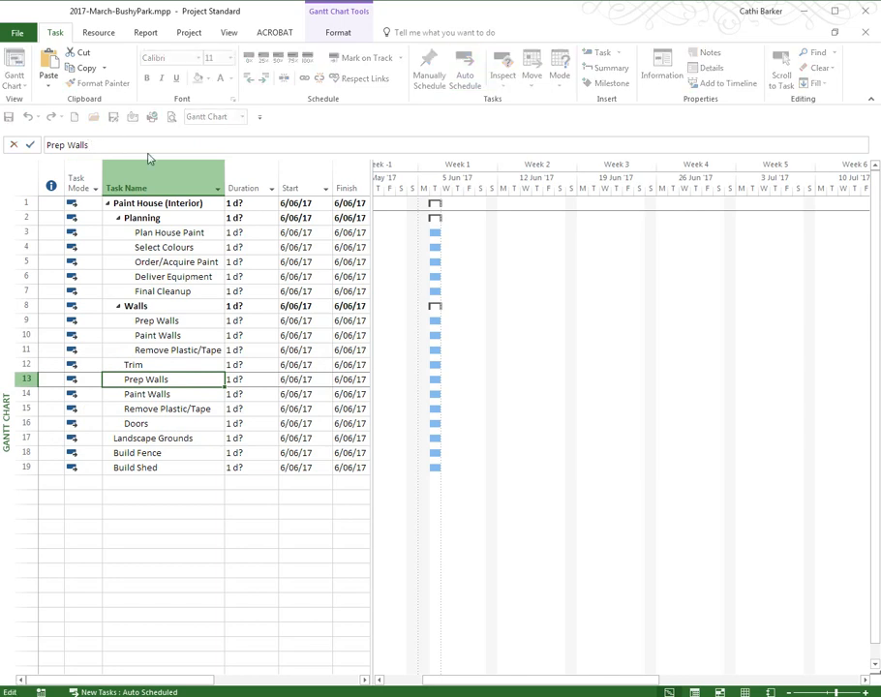
{"action": "key", "text": "BackSpace"}
{"action": "key", "text": "BackSpace"}
{"action": "key", "text": "BackSpace"}
{"action": "key", "text": "BackSpace"}
{"action": "key", "text": "BackSpace"}
{"action": "type", "text": "Work"}
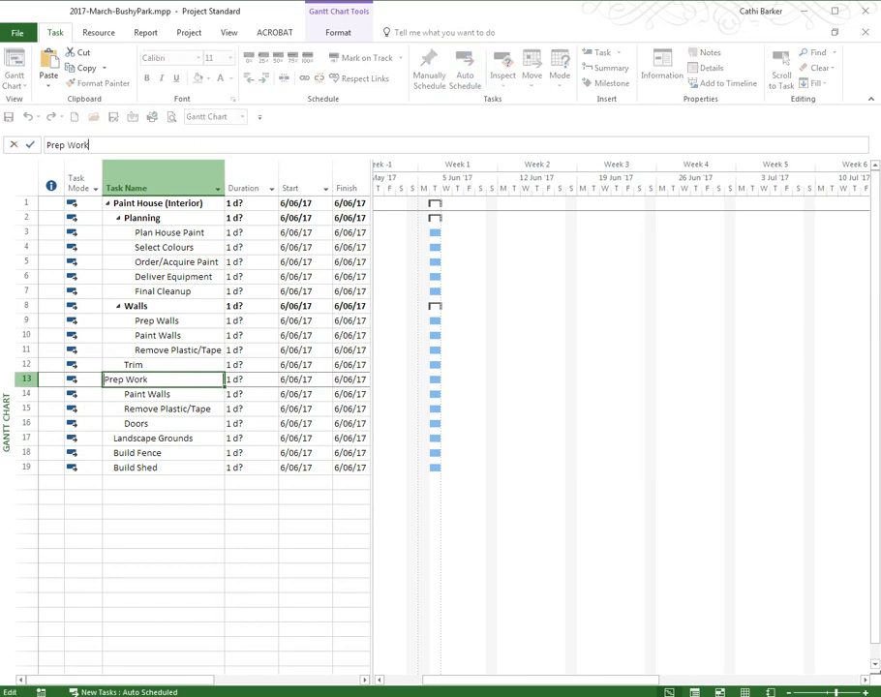
{"action": "key", "text": "Return"}
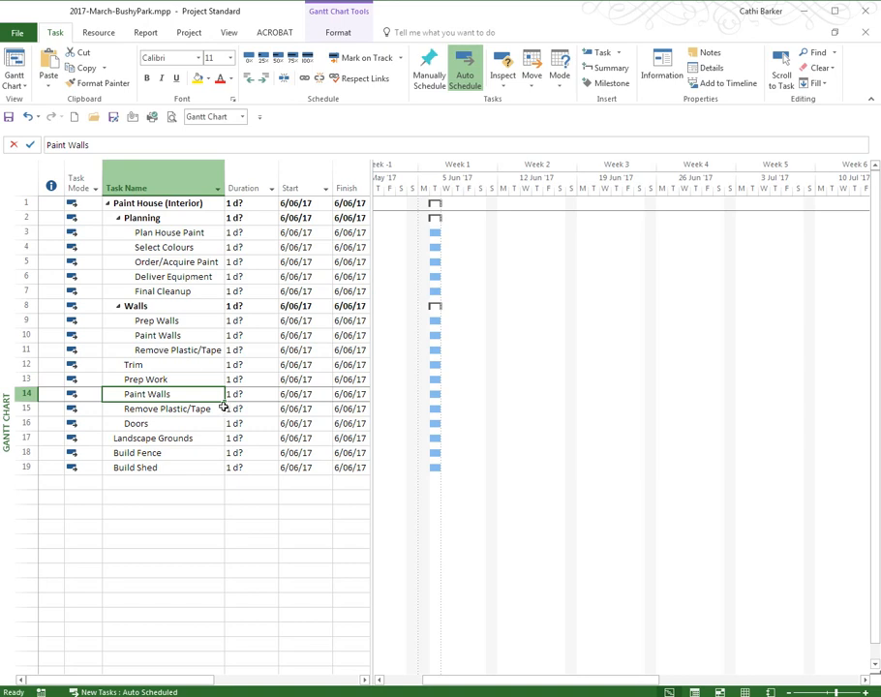
Rename the Paint Walls task below Trim as Paint Trim
{"action": "key", "text": "F2"}
{"action": "key", "text": "ctrl+shift+Left"}
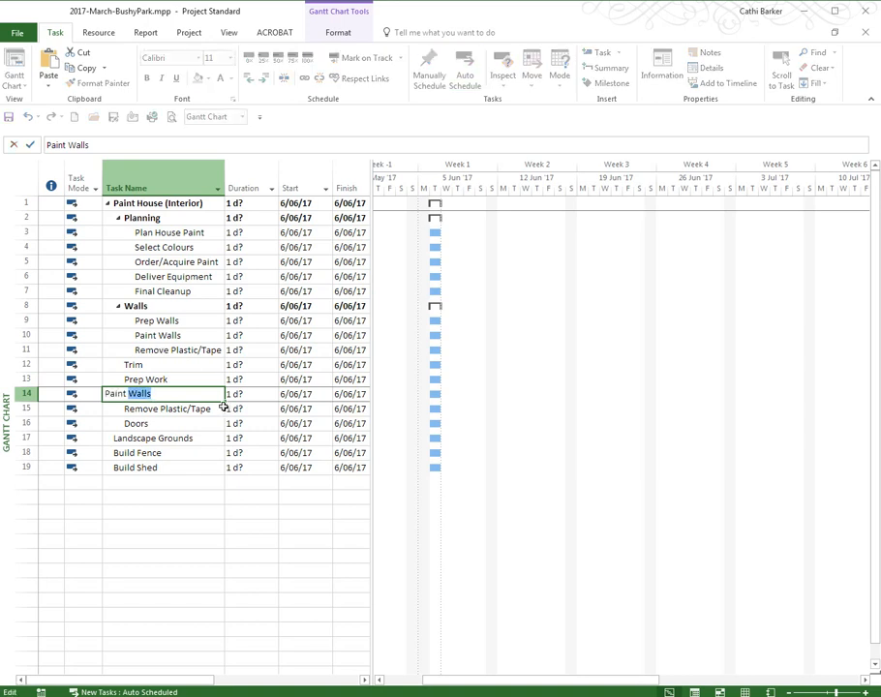
{"action": "type", "text": "Trim"}
{"action": "key", "text": "Return"}
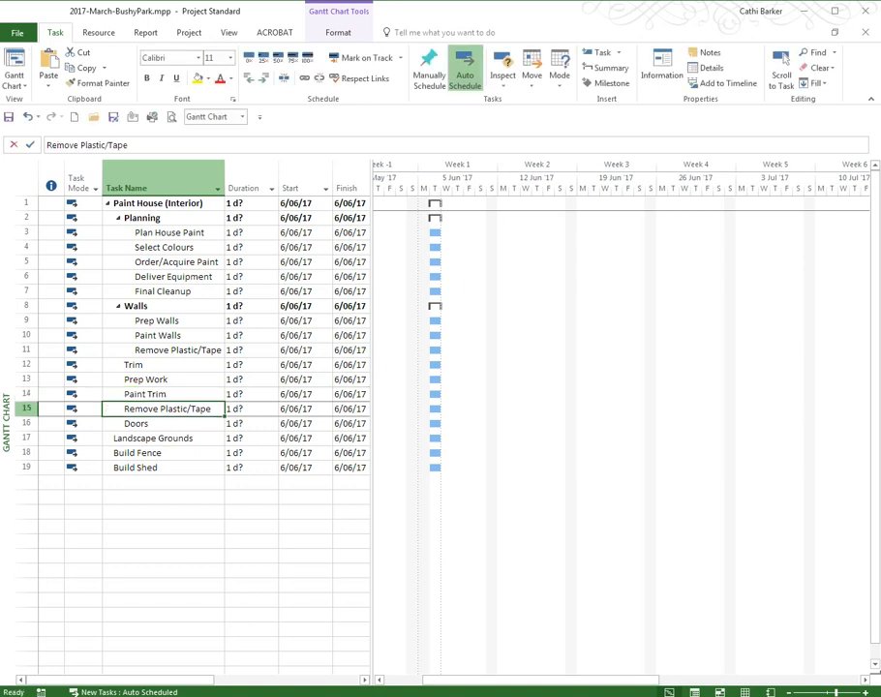
Shorten the name of the Remove Plastic/Tape task below Trim to Remove Tape
{"action": "key", "text": "F2"}
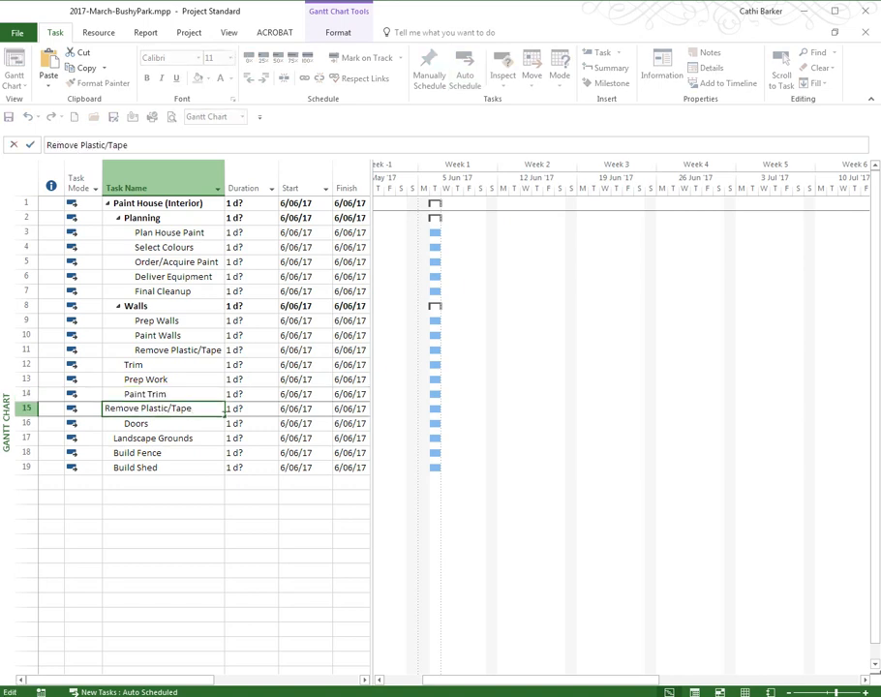
{"action": "key", "text": "Left"}
{"action": "key", "text": "Left"}
{"action": "key", "text": "Left"}
{"action": "key", "text": "Left"}
{"action": "key", "text": "BackSpace"}
{"action": "key", "text": "BackSpace"}
{"action": "key", "text": "BackSpace"}
{"action": "key", "text": "BackSpace"}
{"action": "key", "text": "BackSpace"}
{"action": "key", "text": "BackSpace"}
{"action": "key", "text": "BackSpace"}
{"action": "key", "text": "BackSpace"}
{"action": "key", "text": "Return"}
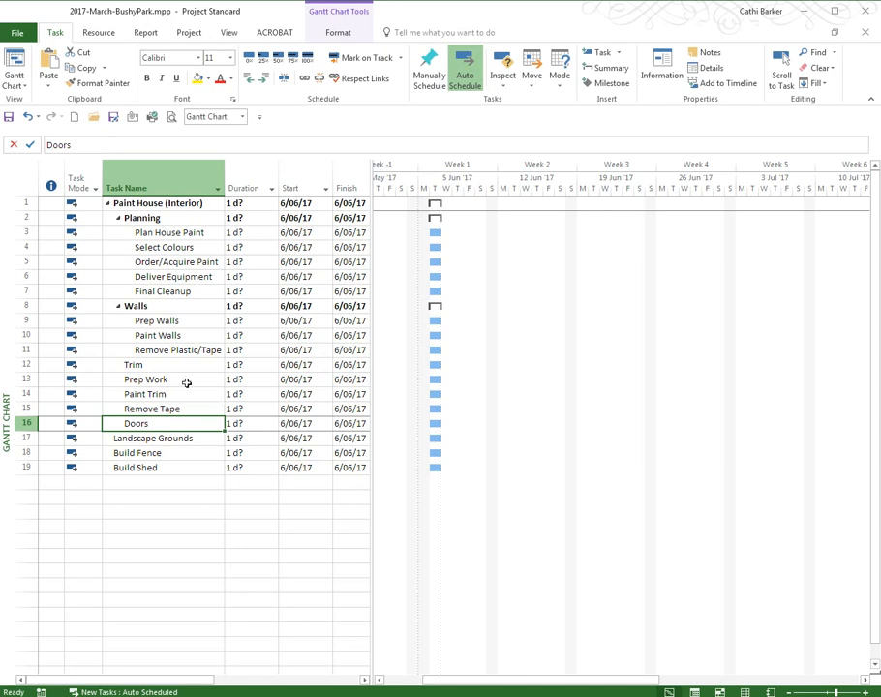
Copy the Prep Work, Paint Trim and Remove Tape tasks and indent them as subtasks of Trim
{"action": "left_click_drag", "start_coordinate": [187, 379], "coordinate": [184, 409]}
{"action": "key", "text": "ctrl+c"}
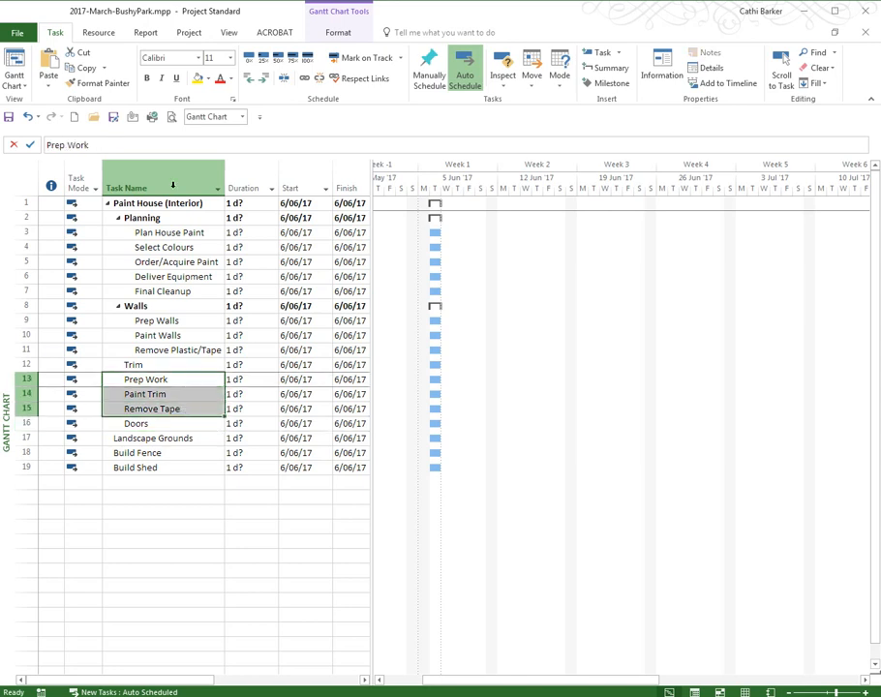
{"action": "left_click", "coordinate": [263, 80]}
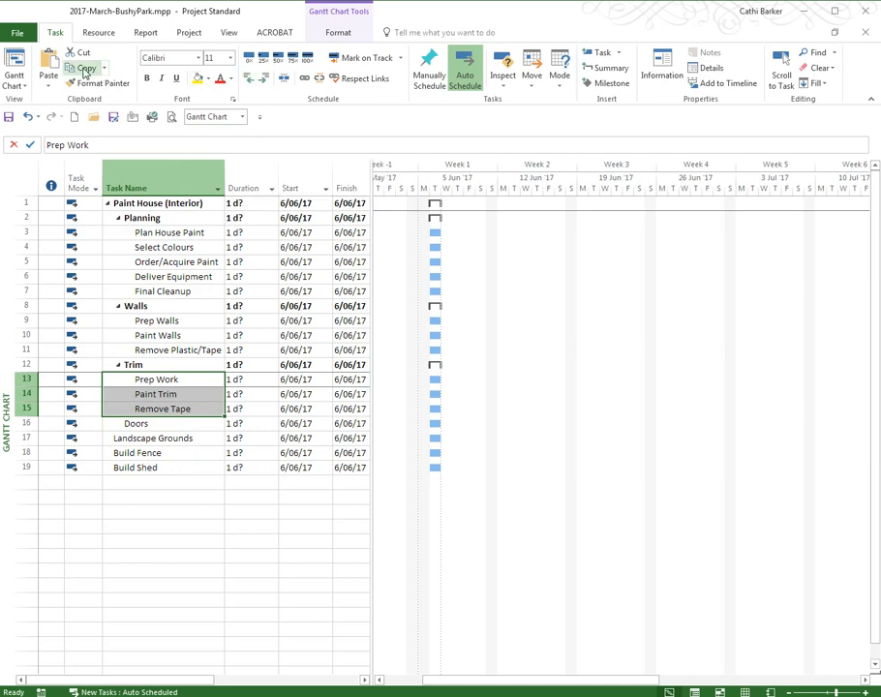
Paste the copied Trim subtasks starting at the Landscape Grounds row and undo the paste
{"action": "left_click", "coordinate": [144, 438]}
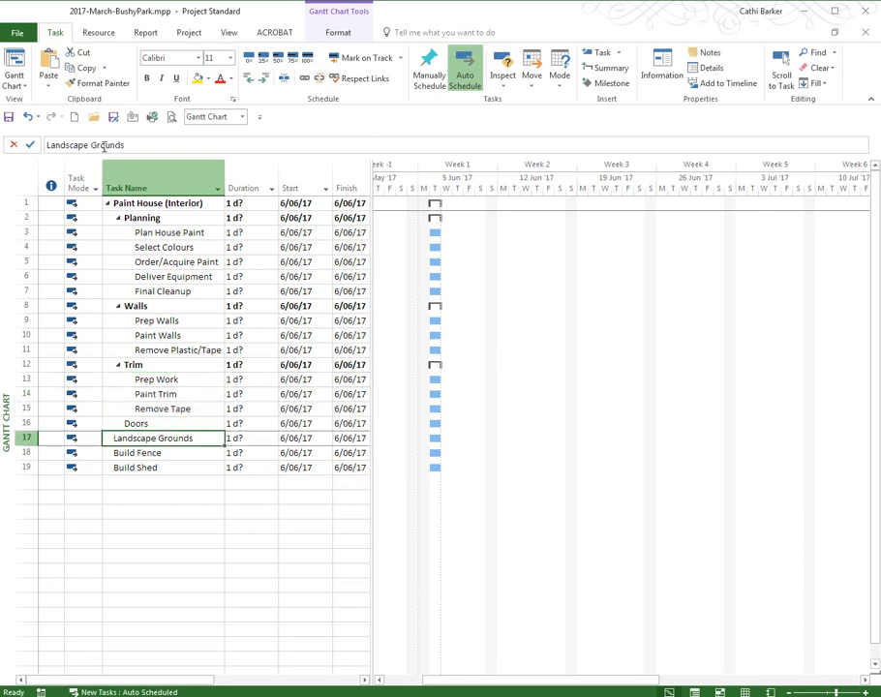
{"action": "left_click", "coordinate": [49, 66]}
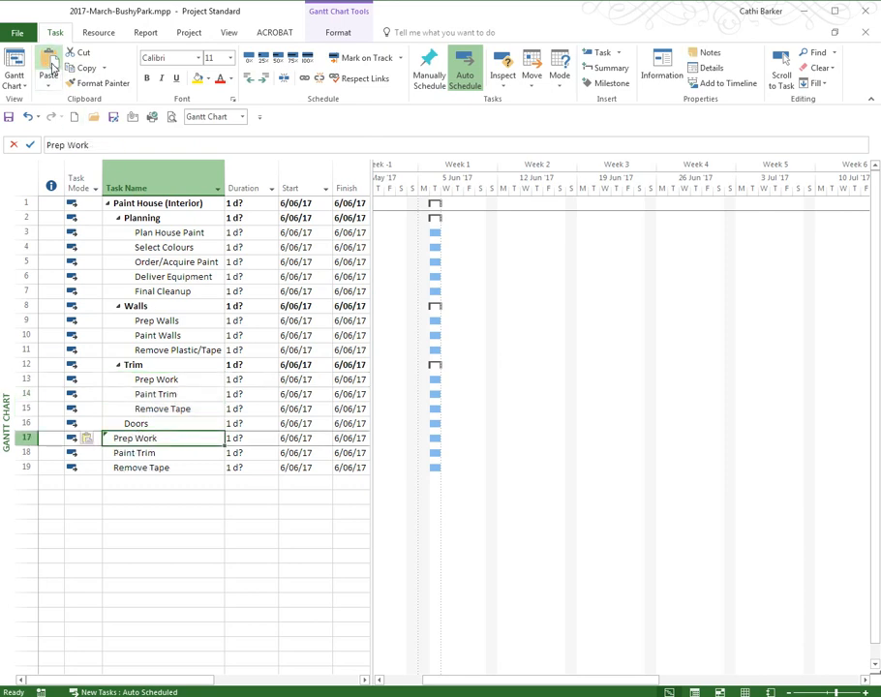
{"action": "left_click", "coordinate": [27, 118]}
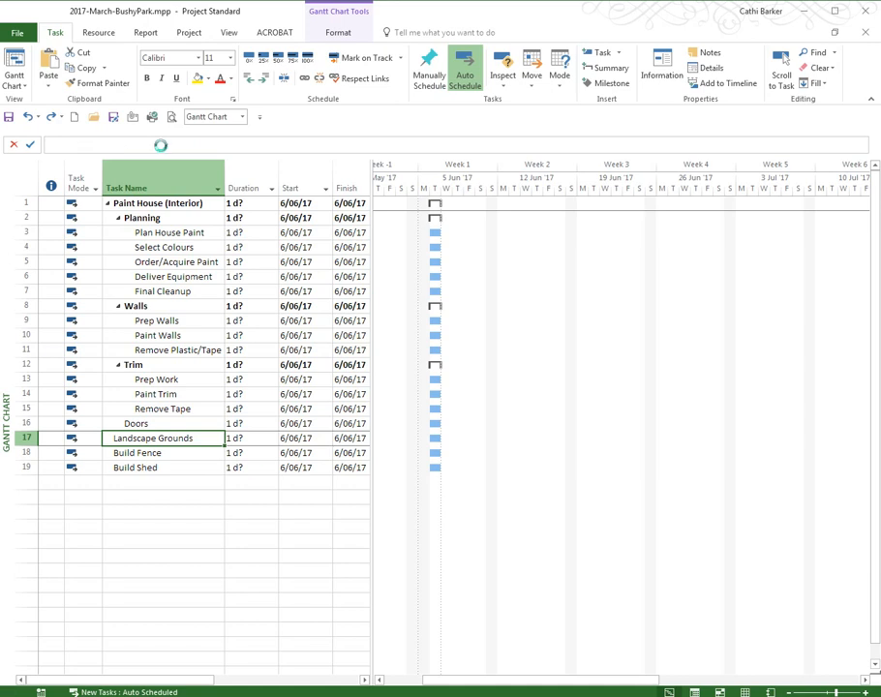
Insert three blank rows above Landscape Grounds and paste the copied Prep Work, Paint Trim and Remove Tape tasks into them
{"action": "key", "text": "Insert"}
{"action": "key", "text": "Insert"}
{"action": "key", "text": "Insert"}
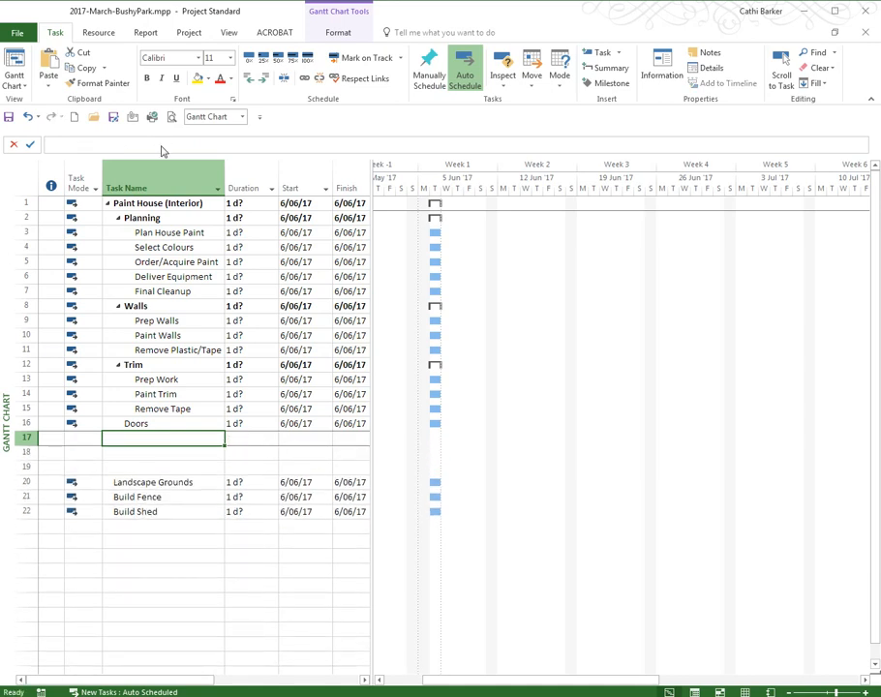
{"action": "left_click", "coordinate": [48, 60]}
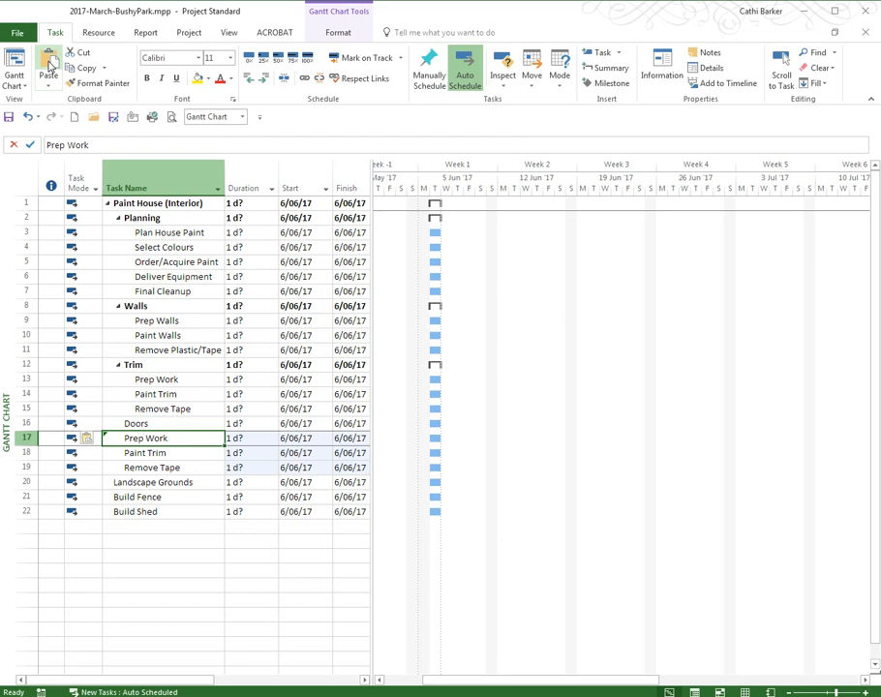
Rename the pasted Paint Trim task below Doors as Paint Doors
{"action": "key", "text": "Down"}
{"action": "key", "text": "F2"}
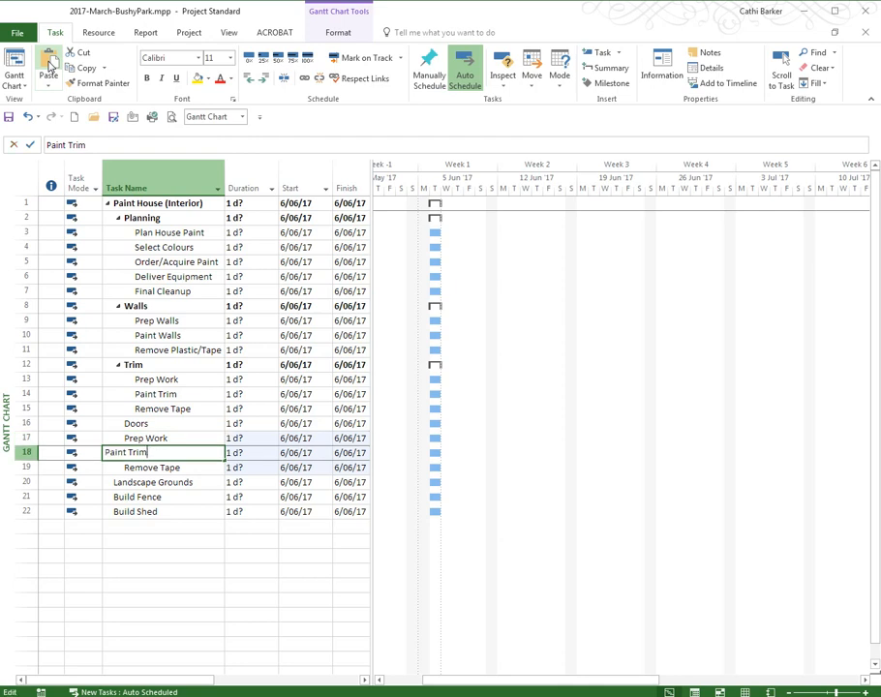
{"action": "key", "text": "ctrl+shift+Left"}
{"action": "type", "text": "Doors"}
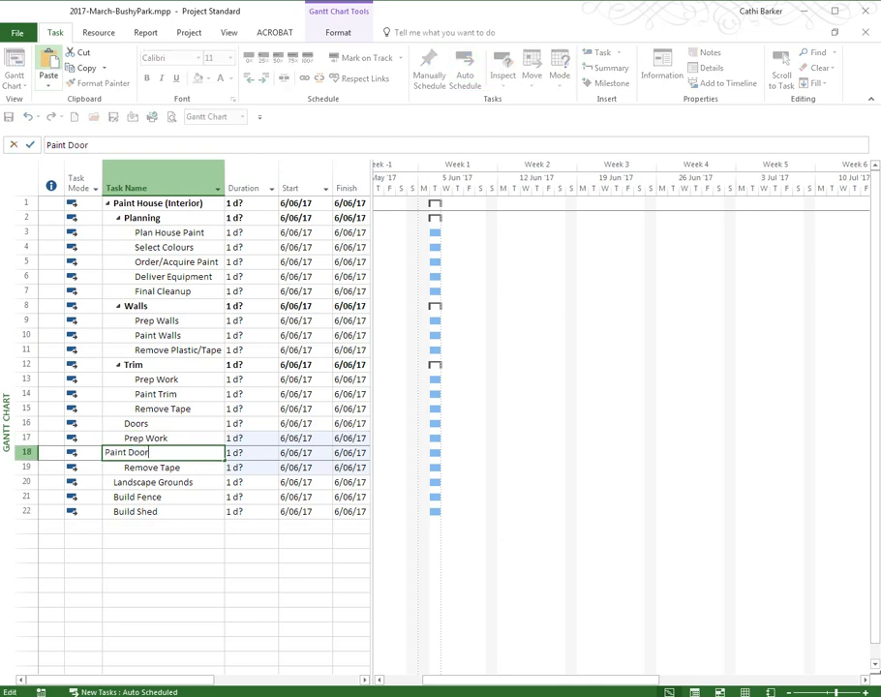
{"action": "key", "text": "Return"}
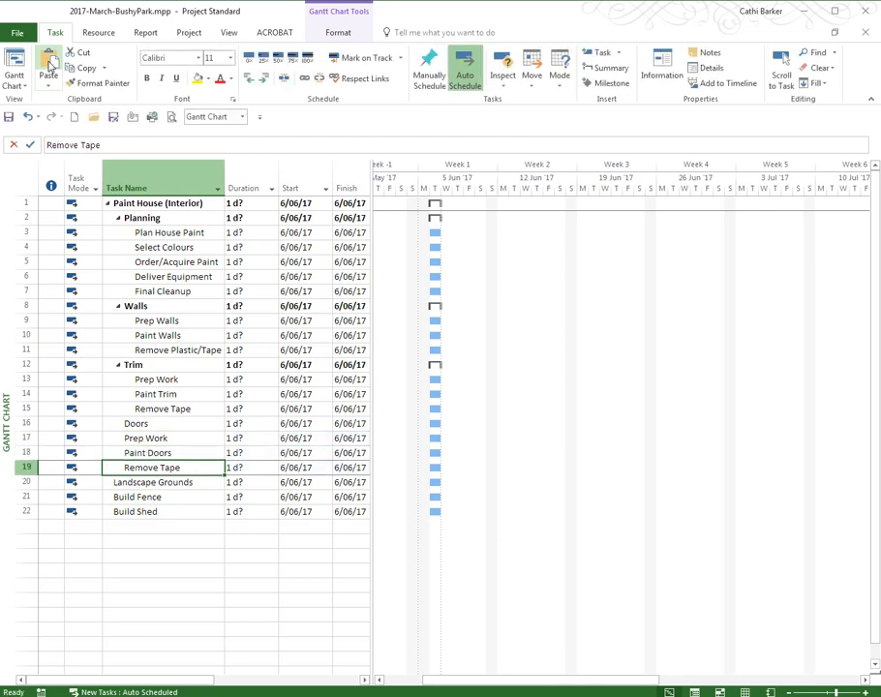
Indent Prep Work, Paint Doors and Remove Tape as subtasks of Doors
{"action": "key", "text": "Up"}
{"action": "key", "text": "Up"}
{"action": "key", "text": "Up"}
{"action": "key", "text": "Down"}
{"action": "key", "text": "shift+Down"}
{"action": "key", "text": "shift+Down"}
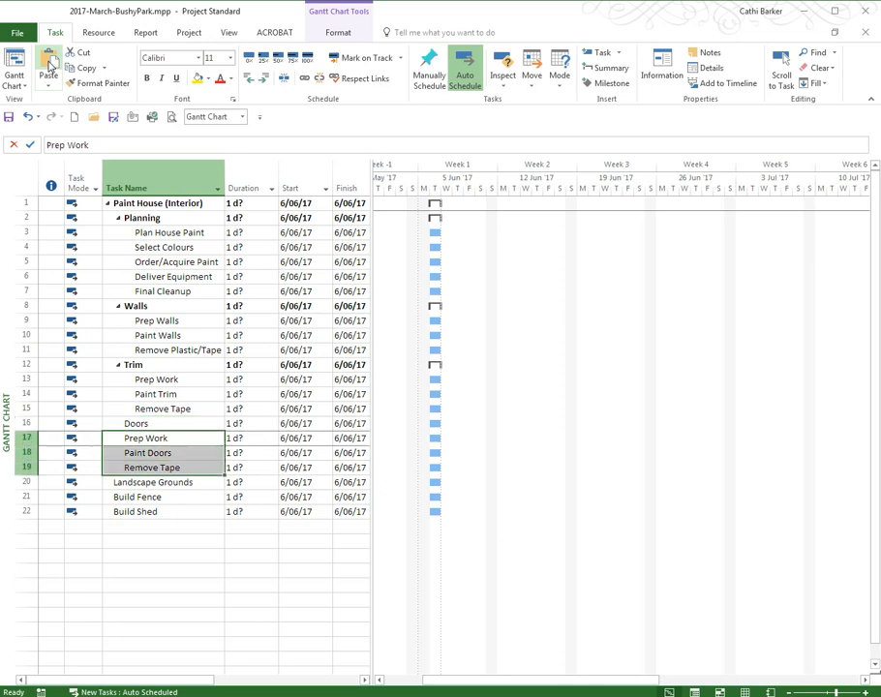
{"action": "key", "text": "alt+shift+Right"}
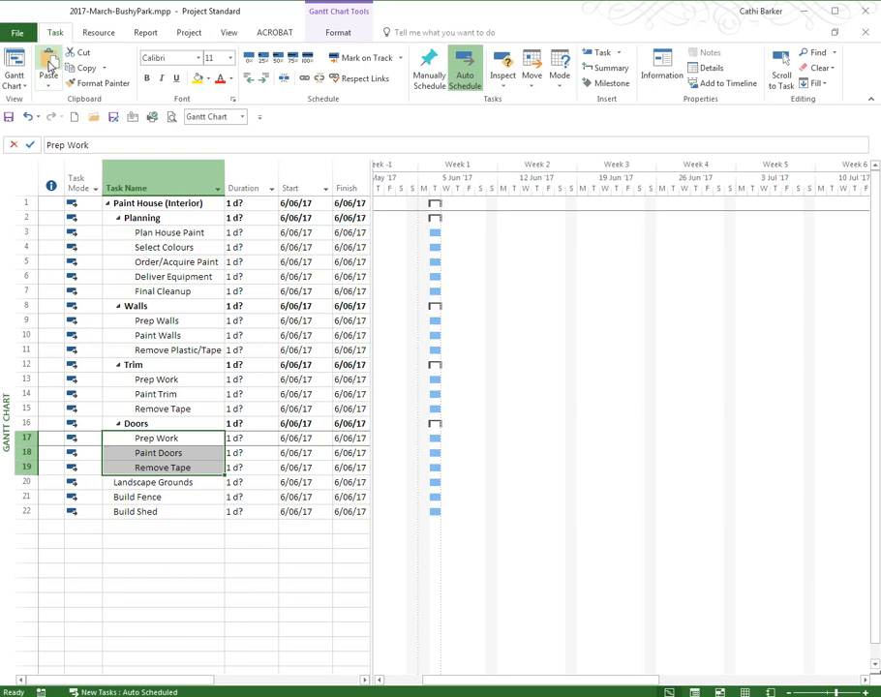
Select the Plan House Paint task and check the Entry bar setting in the display options without changing it
{"action": "left_click", "coordinate": [166, 234]}
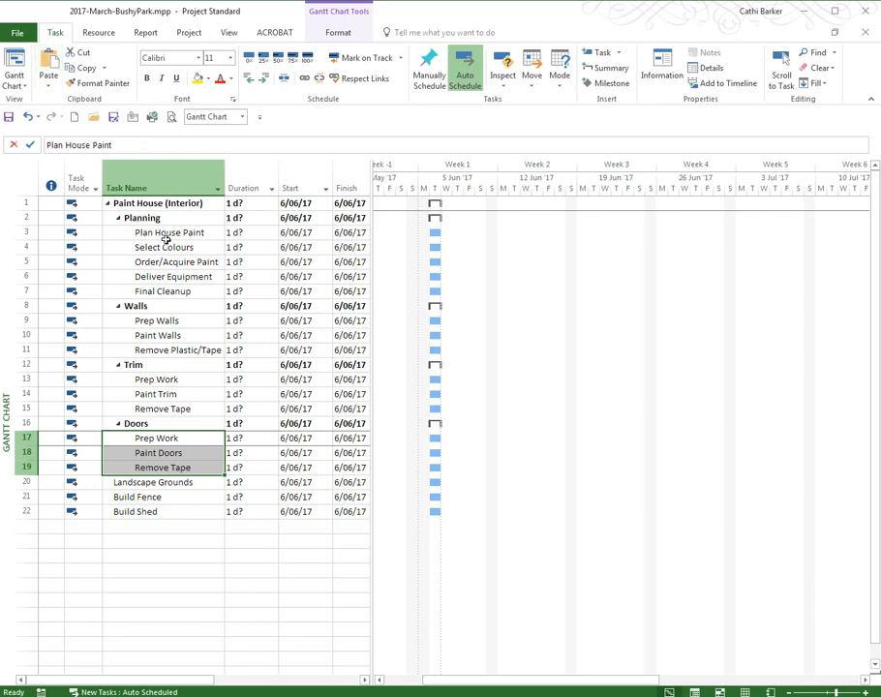
{"action": "left_click", "coordinate": [23, 233]}
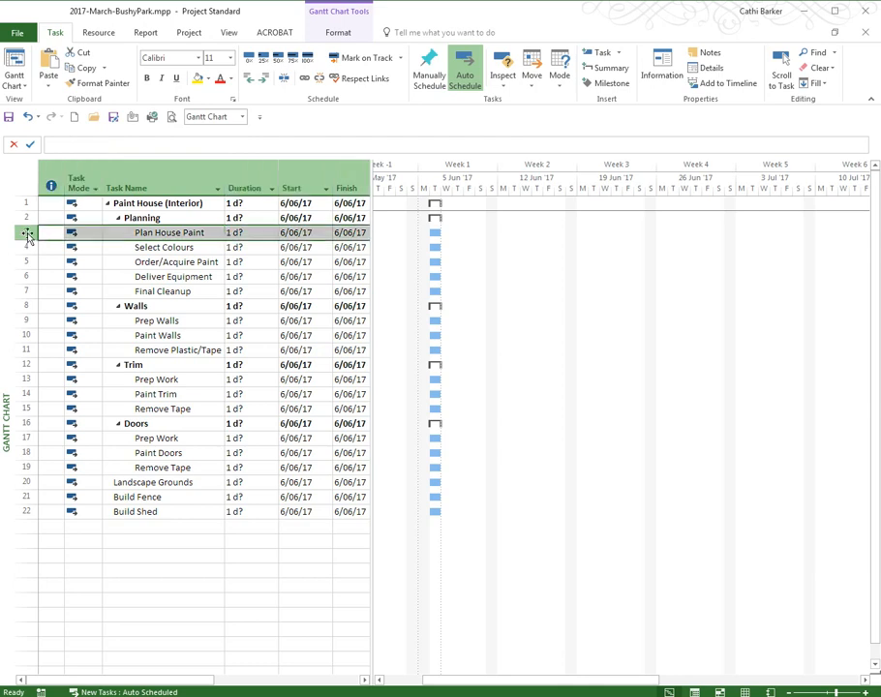
{"action": "left_click", "coordinate": [154, 234]}
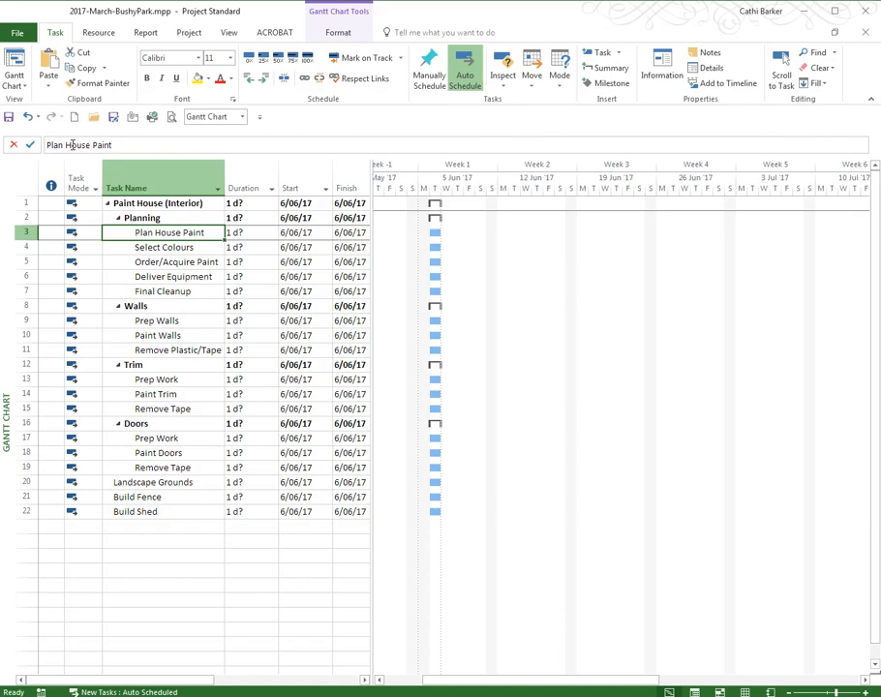
{"action": "left_click", "coordinate": [14, 32]}
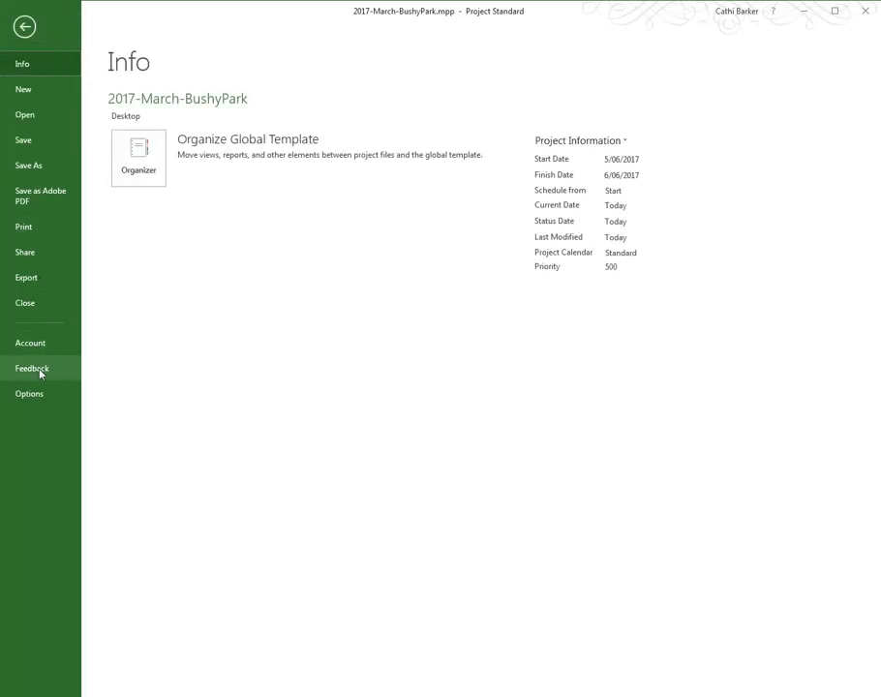
{"action": "left_click", "coordinate": [35, 395]}
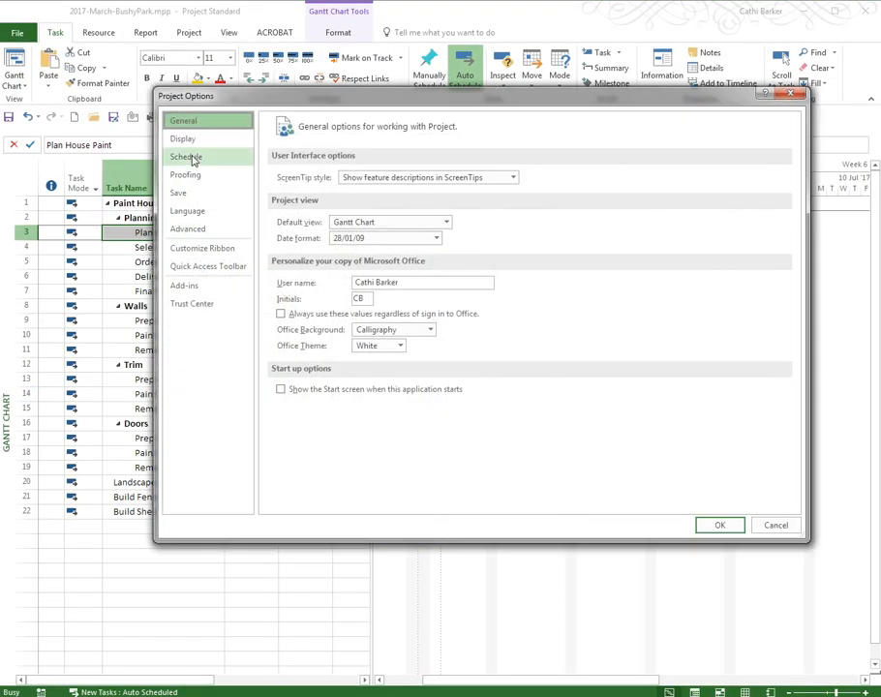
{"action": "left_click", "coordinate": [193, 141]}
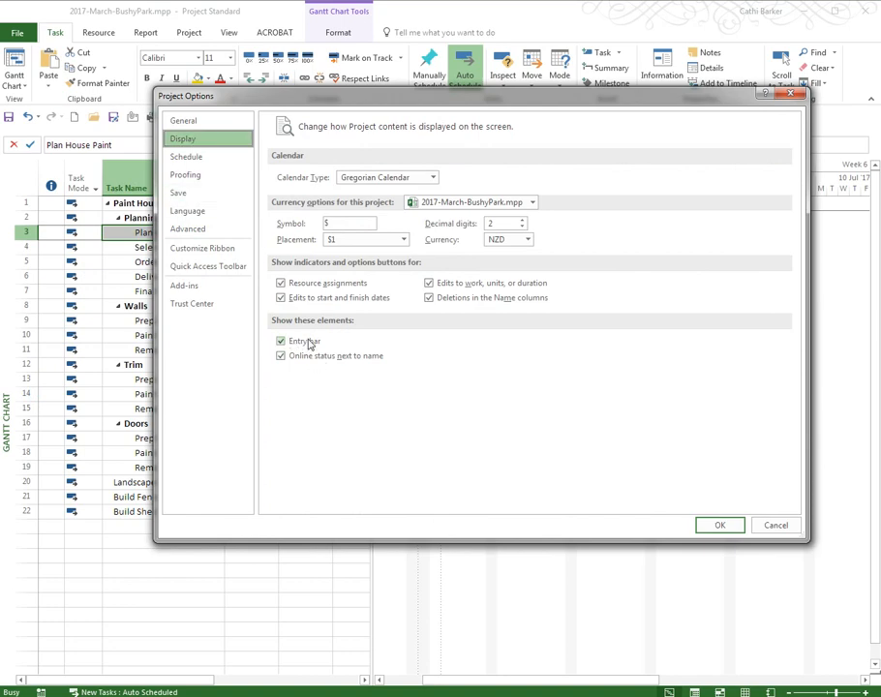
{"action": "left_click", "coordinate": [782, 528]}
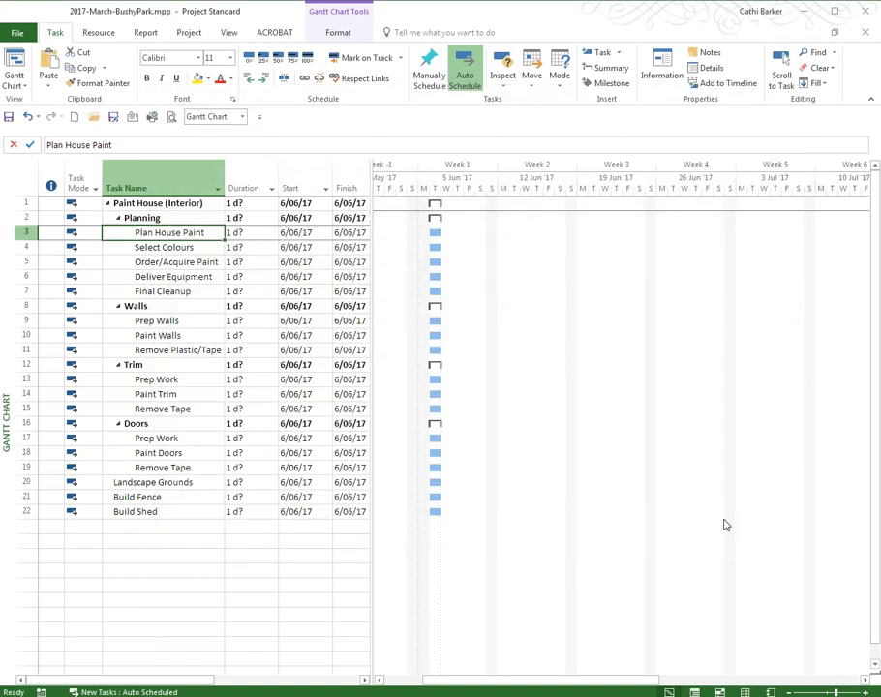
Open the Task Information for Select Colours, view its general details, close it without changes, and select Order/Acquire Paint
{"action": "double_click", "coordinate": [183, 247]}
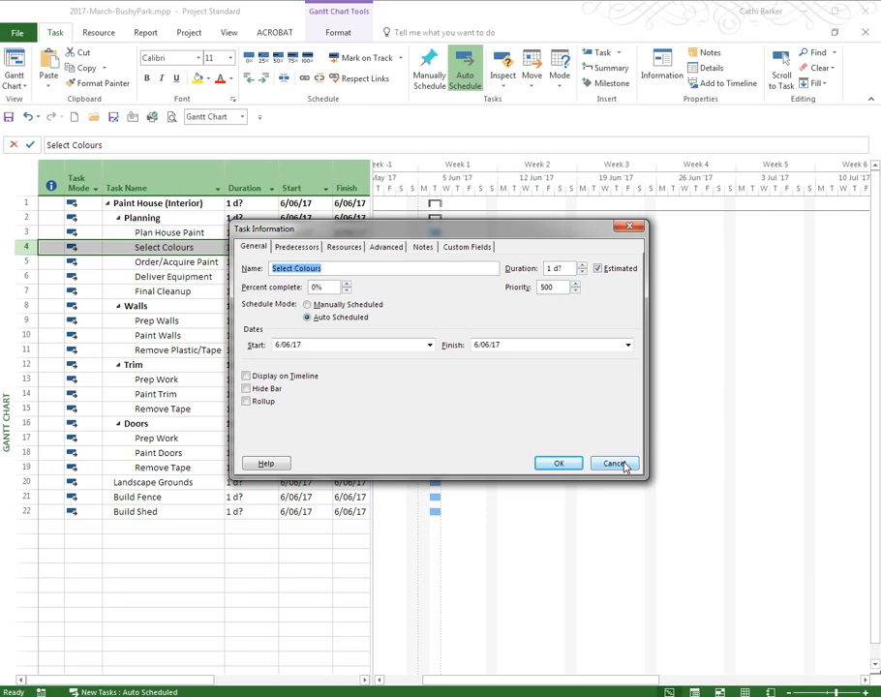
{"action": "left_click", "coordinate": [626, 467]}
{"action": "left_click", "coordinate": [204, 263]}
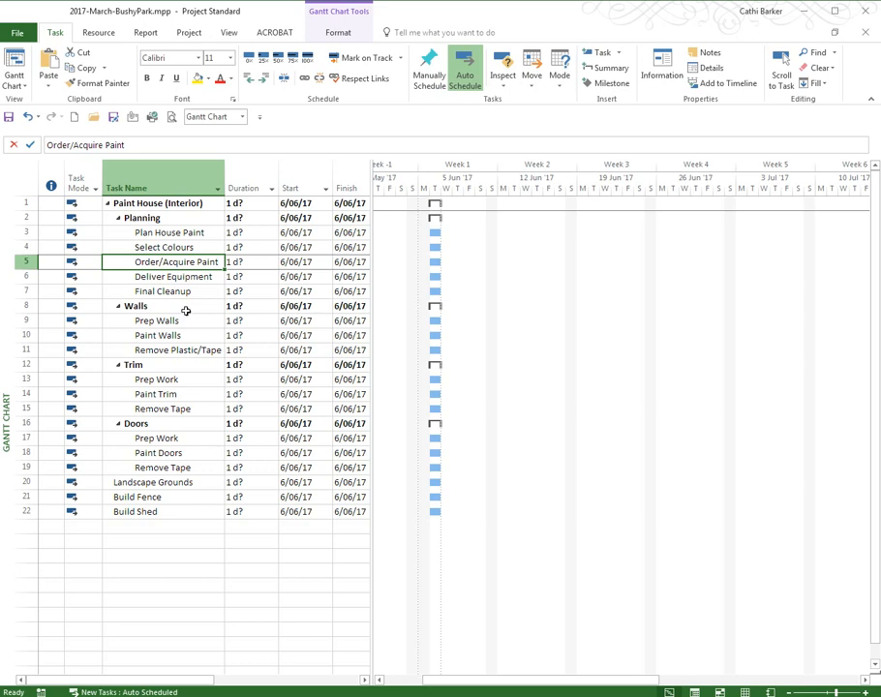
Fit the Task Name column's width to its longest entry and the Order/Acquire Paint row's height to its text
{"action": "left_click_drag", "start_coordinate": [225, 172], "coordinate": [296, 171]}
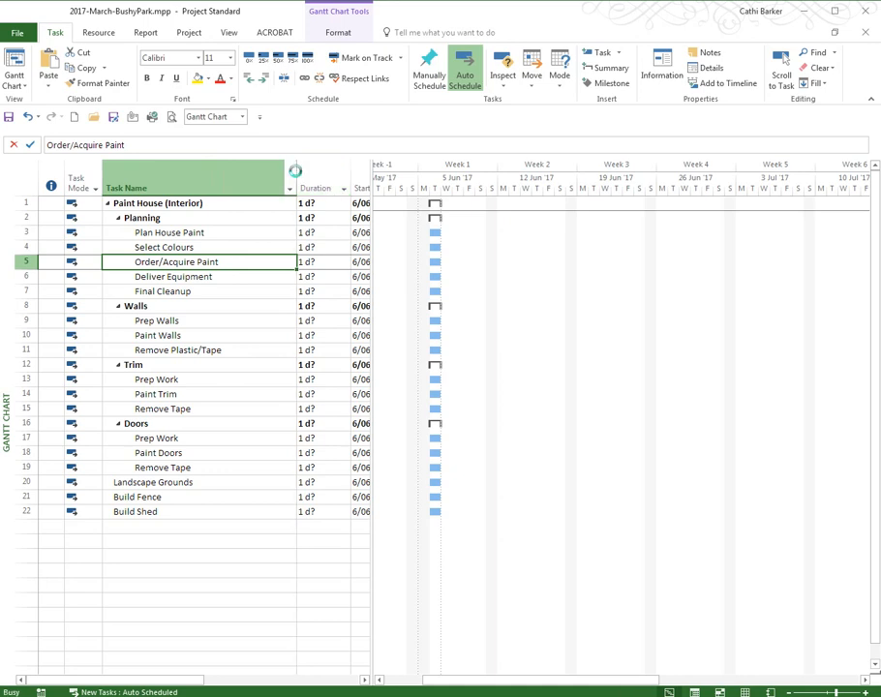
{"action": "double_click", "coordinate": [296, 171]}
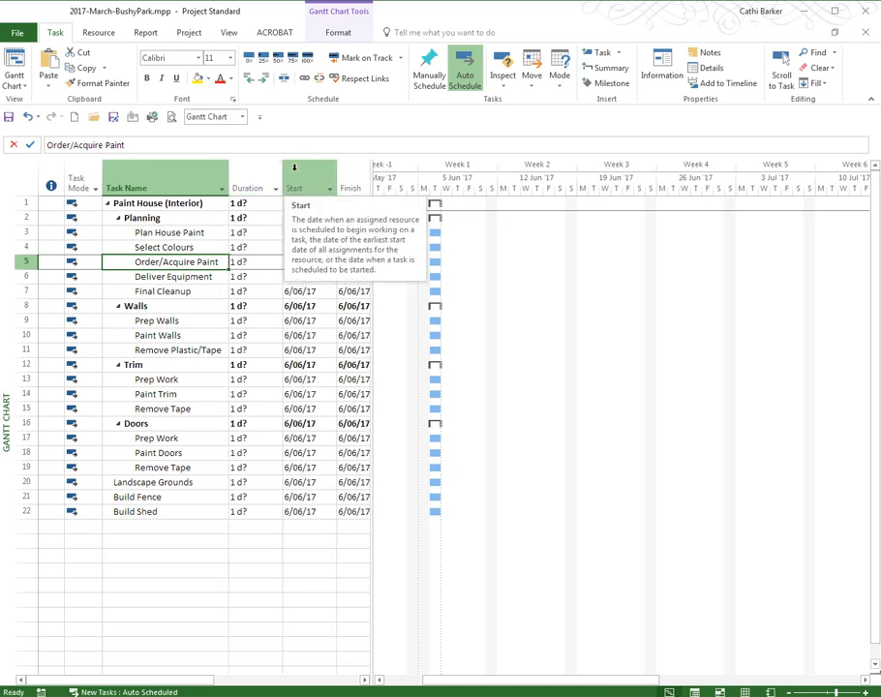
{"action": "left_click_drag", "start_coordinate": [32, 270], "coordinate": [29, 294]}
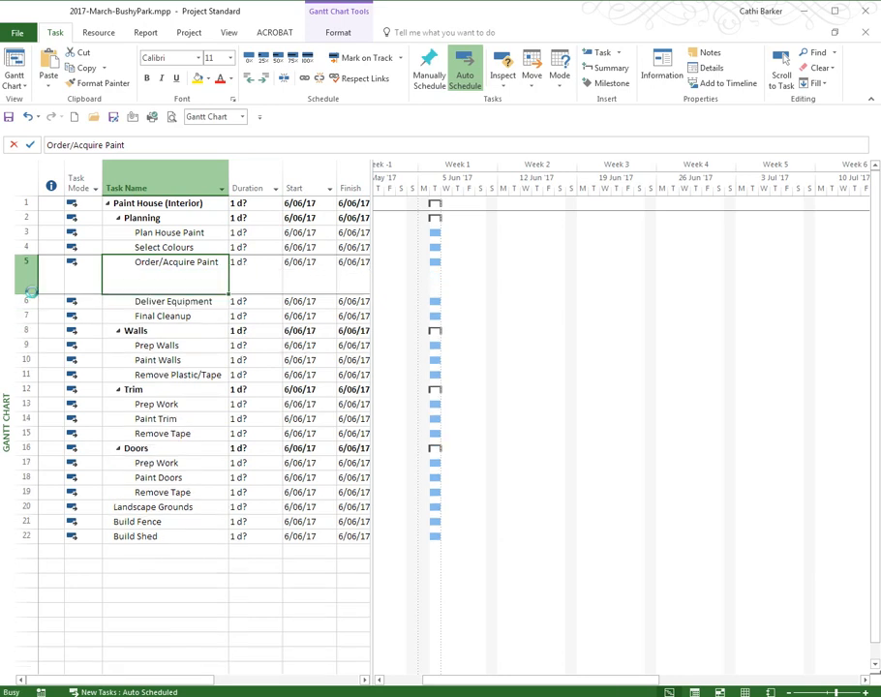
{"action": "double_click", "coordinate": [29, 292]}
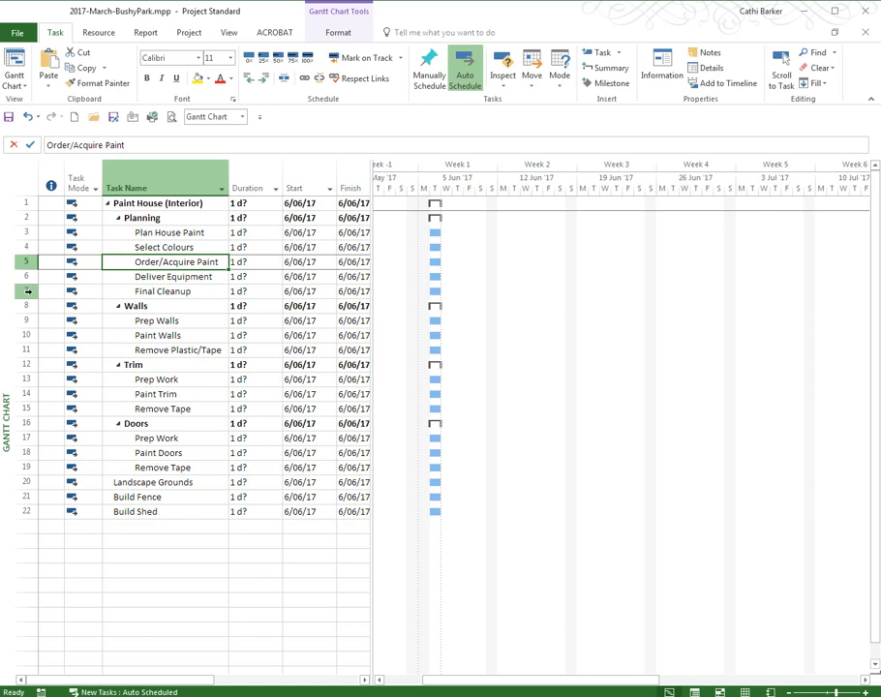
Widen the task table beside the Gantt chart so the full Finish column is in view
{"action": "left_click", "coordinate": [223, 218]}
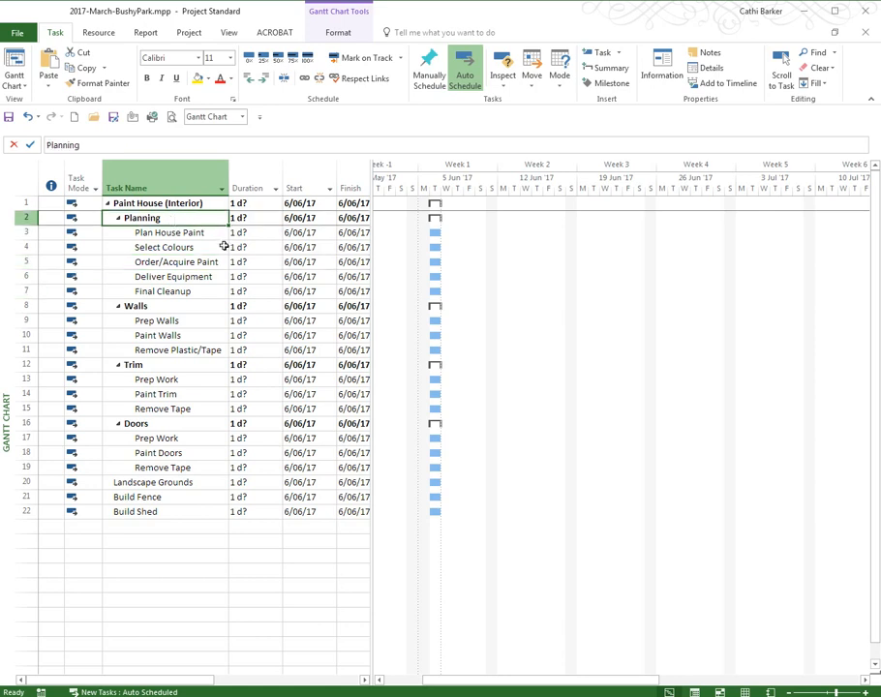
{"action": "left_click_drag", "start_coordinate": [371, 205], "coordinate": [420, 205]}
Set the font of the entire task table to Arial, size 10
{"action": "left_click", "coordinate": [22, 174]}
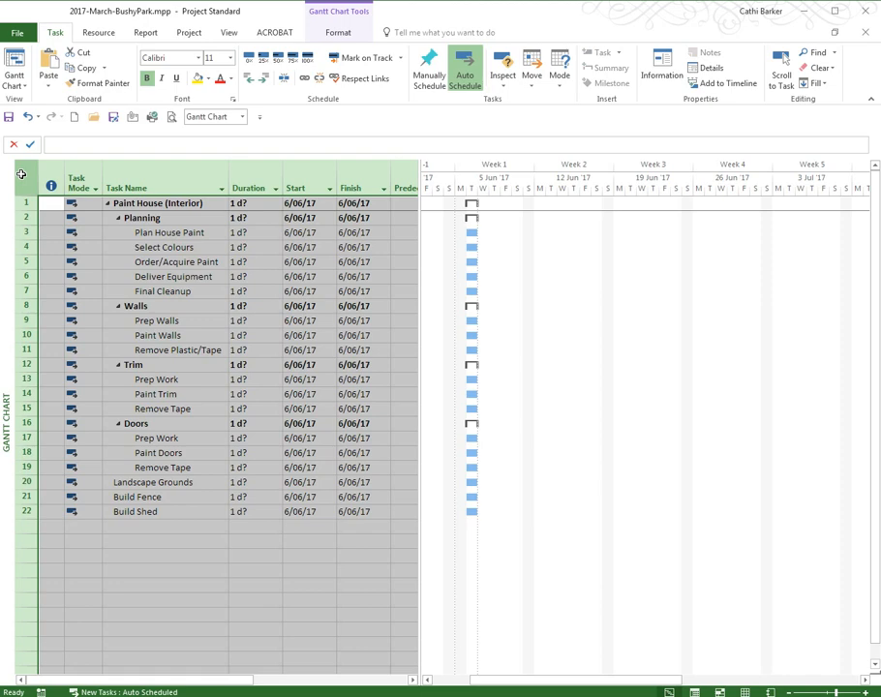
{"action": "left_click", "coordinate": [199, 59]}
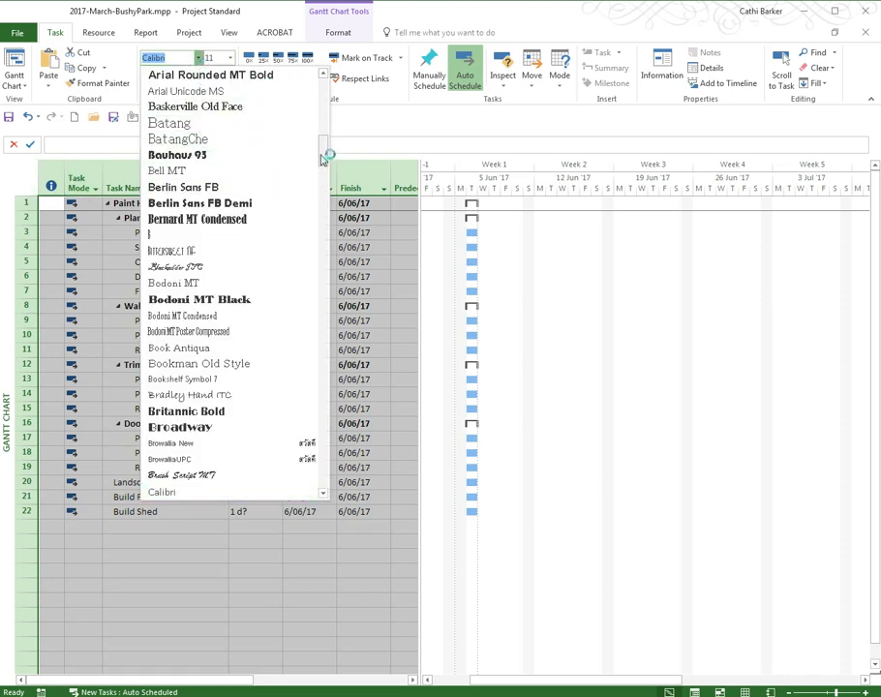
{"action": "left_click_drag", "start_coordinate": [322, 156], "coordinate": [322, 135]}
{"action": "left_click", "coordinate": [180, 229]}
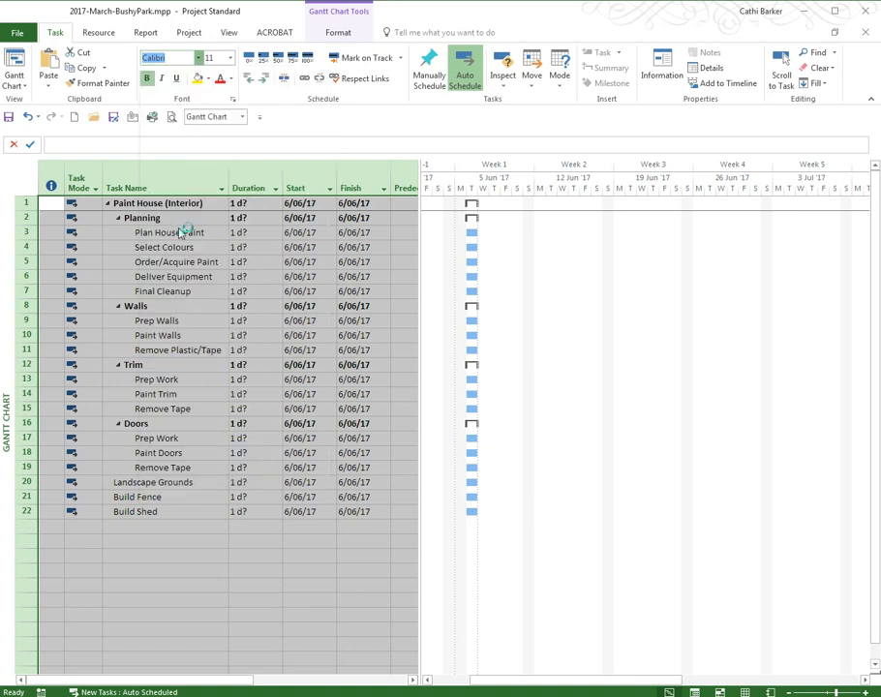
{"action": "left_click", "coordinate": [230, 58]}
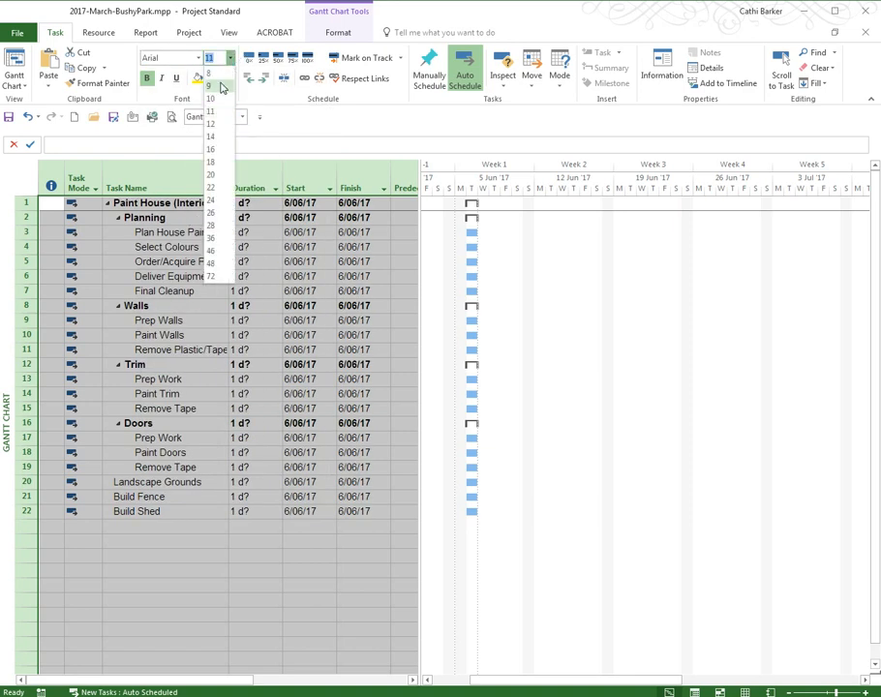
{"action": "left_click", "coordinate": [221, 98]}
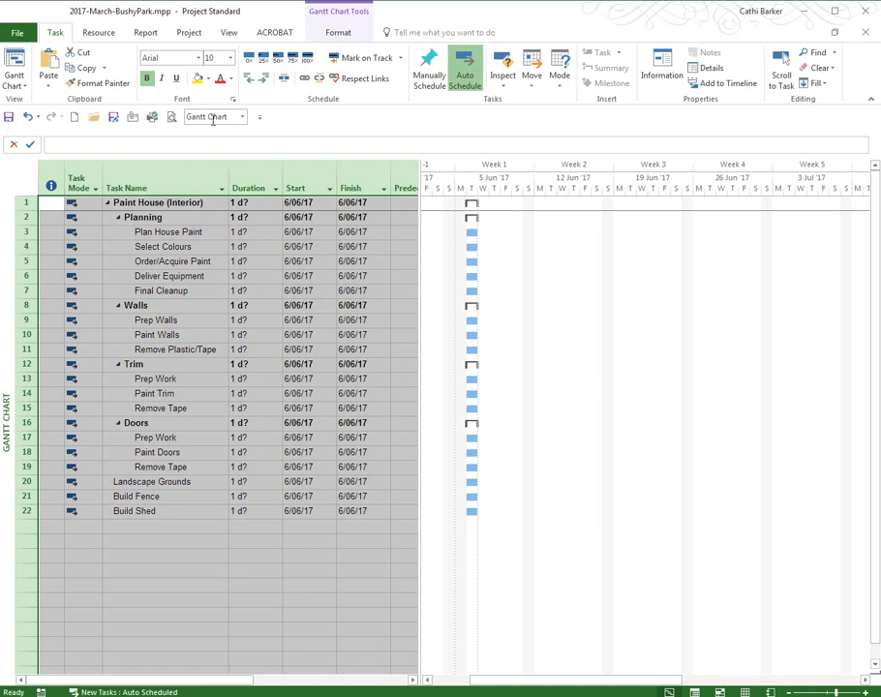
{"action": "left_click", "coordinate": [140, 217]}
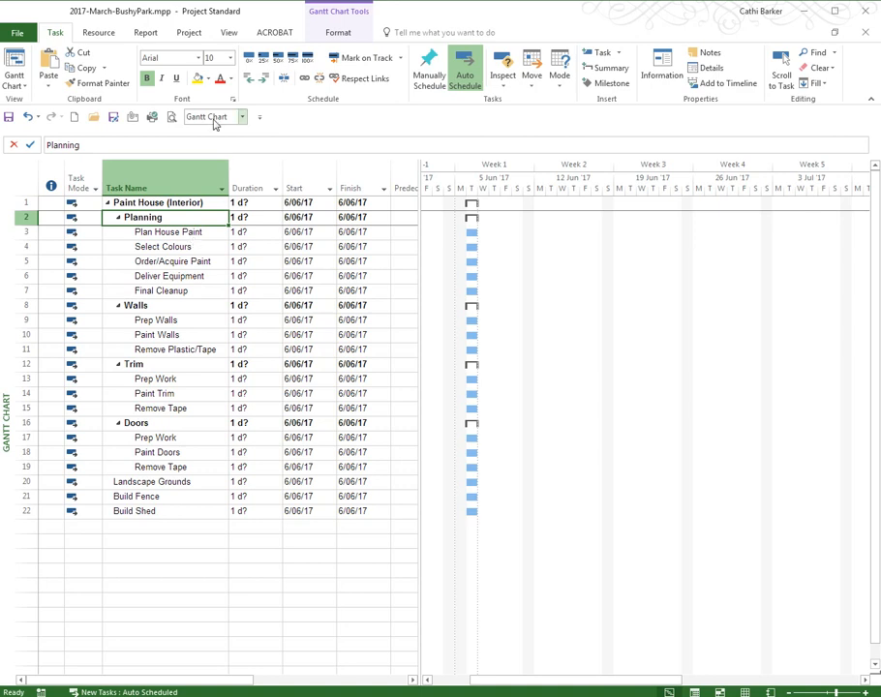
{"action": "left_click", "coordinate": [232, 80]}
{"action": "left_click", "coordinate": [231, 80]}
{"action": "left_click_drag", "start_coordinate": [193, 232], "coordinate": [187, 291]}
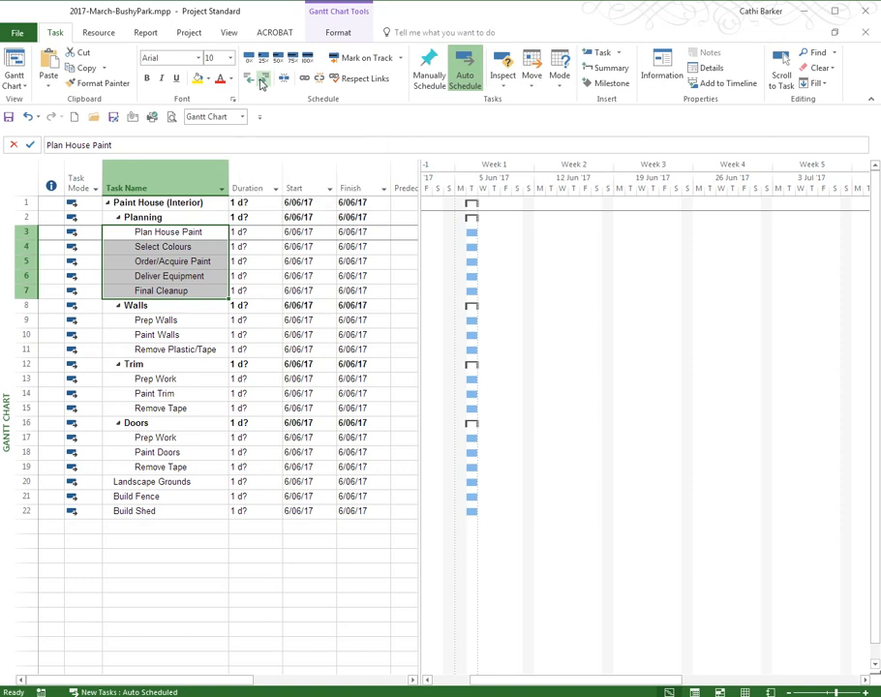
{"action": "left_click", "coordinate": [174, 218]}
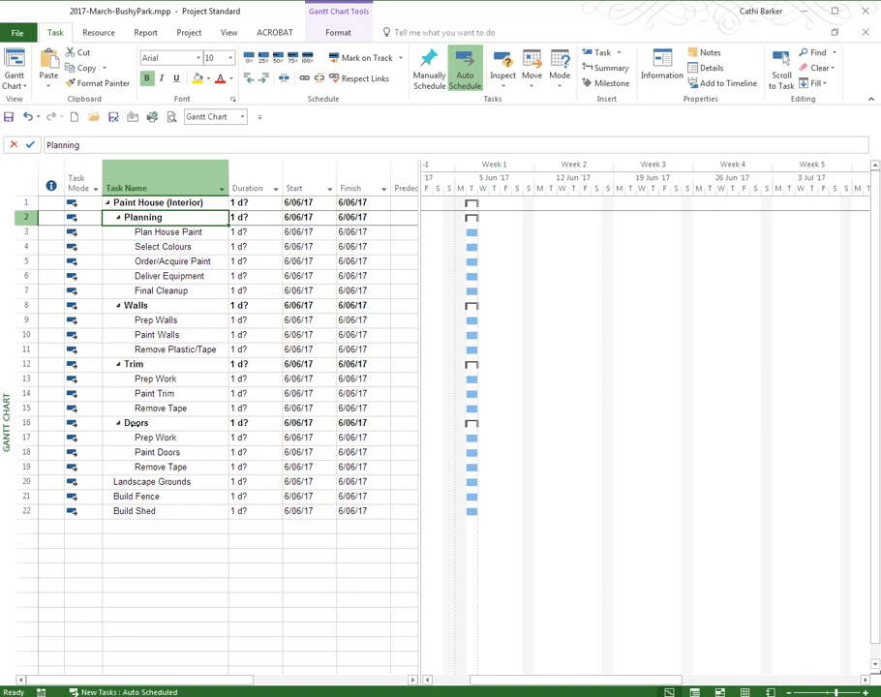
Collapse the subtasks of the Planning summary task and expand them again
{"action": "left_click", "coordinate": [119, 219]}
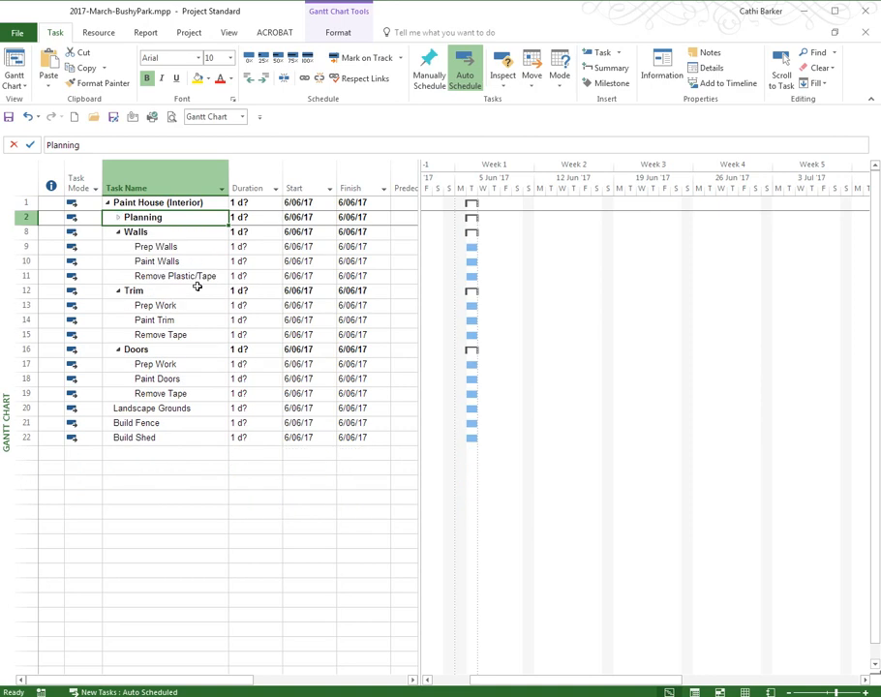
{"action": "left_click", "coordinate": [119, 218]}
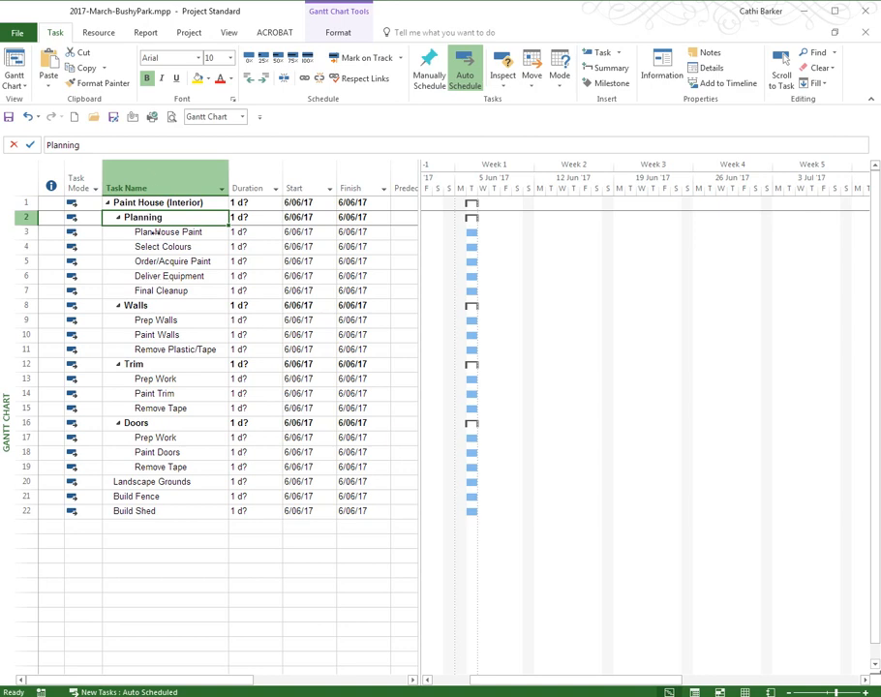
{"action": "key", "text": "Down"}
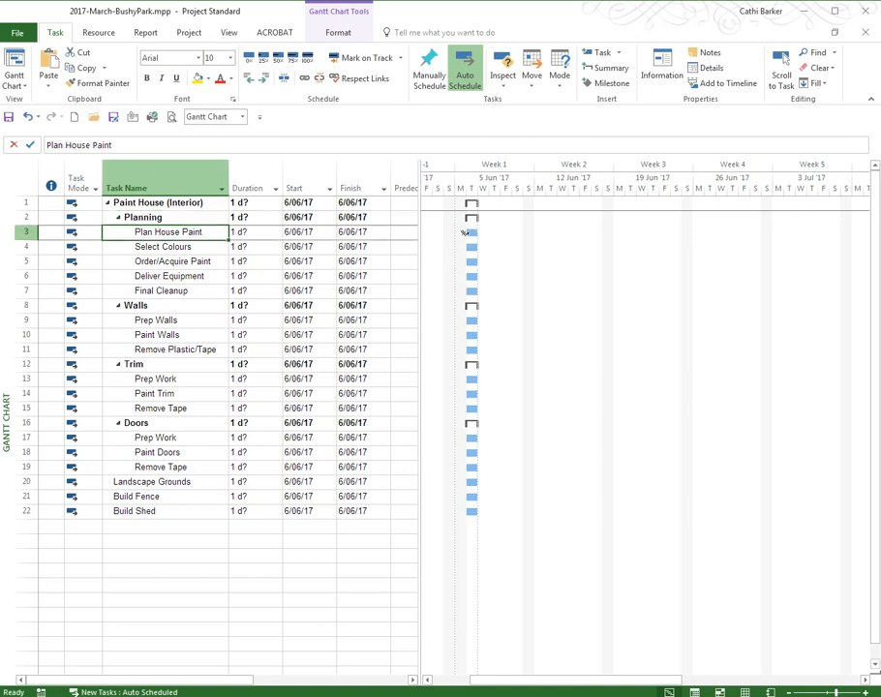
{"action": "left_click", "coordinate": [165, 246]}
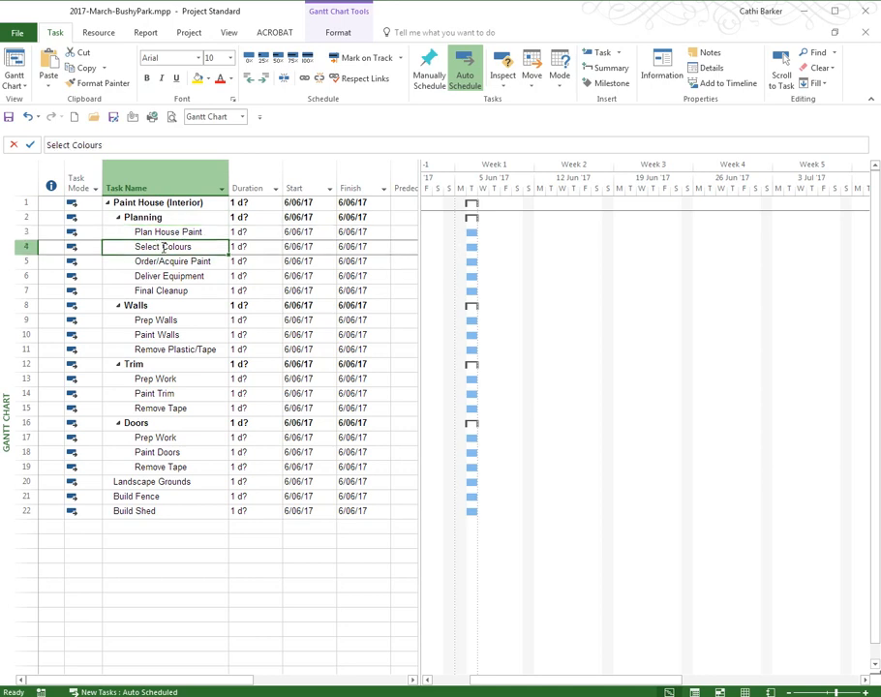
{"action": "left_click", "coordinate": [170, 260]}
{"action": "left_click", "coordinate": [169, 276]}
{"action": "left_click", "coordinate": [173, 292]}
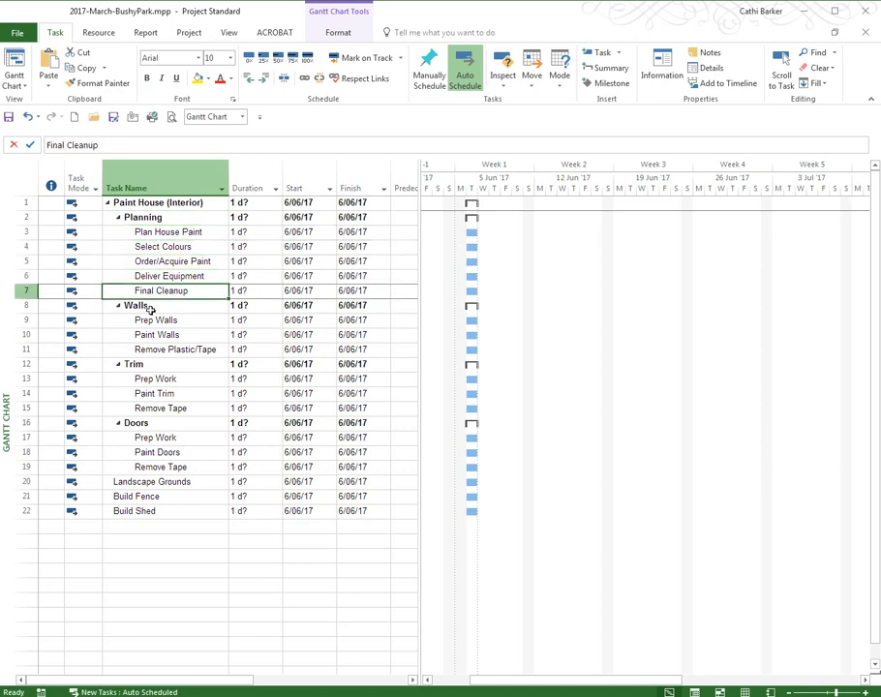
{"action": "left_click", "coordinate": [150, 307]}
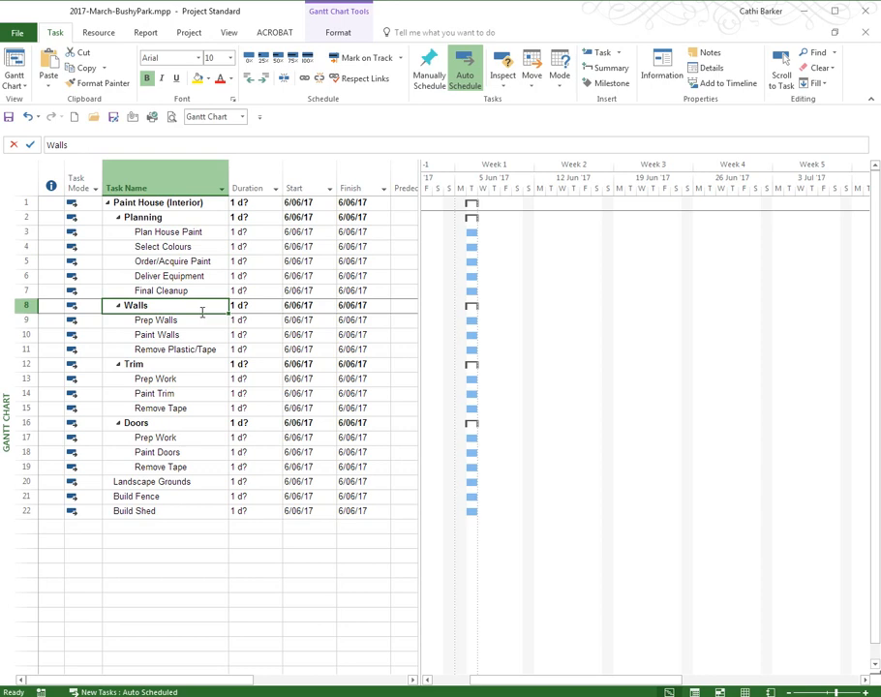
Add the Spelling command to the Quick Access Toolbar and remove it again
{"action": "left_click", "coordinate": [190, 35]}
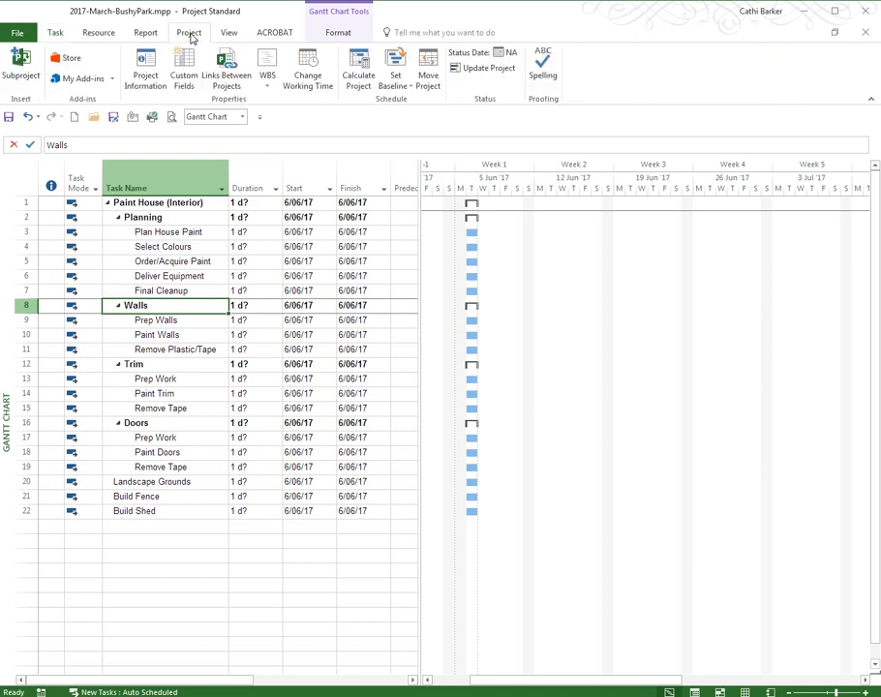
{"action": "right_click", "coordinate": [546, 73]}
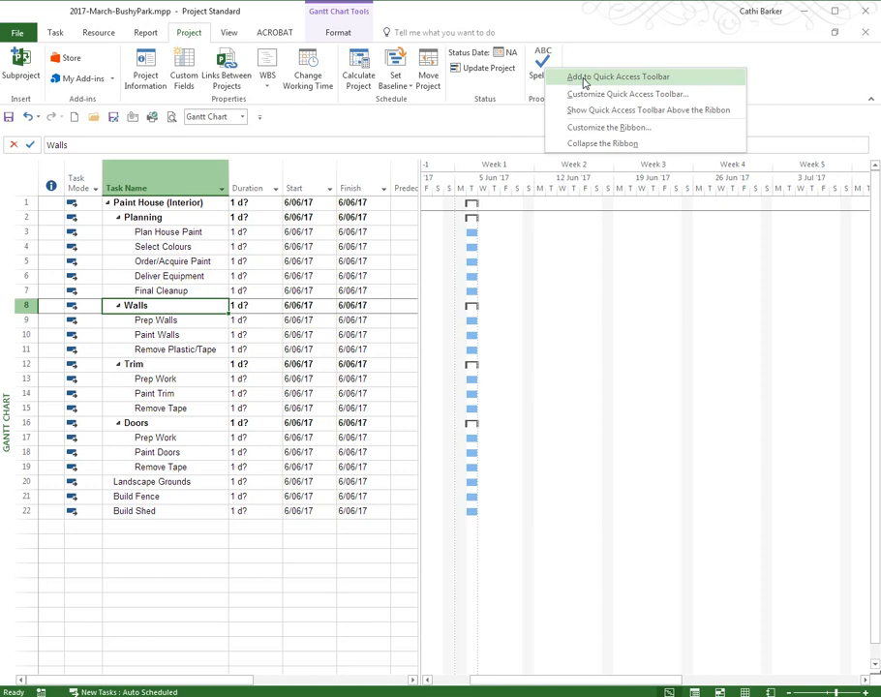
{"action": "left_click", "coordinate": [584, 81]}
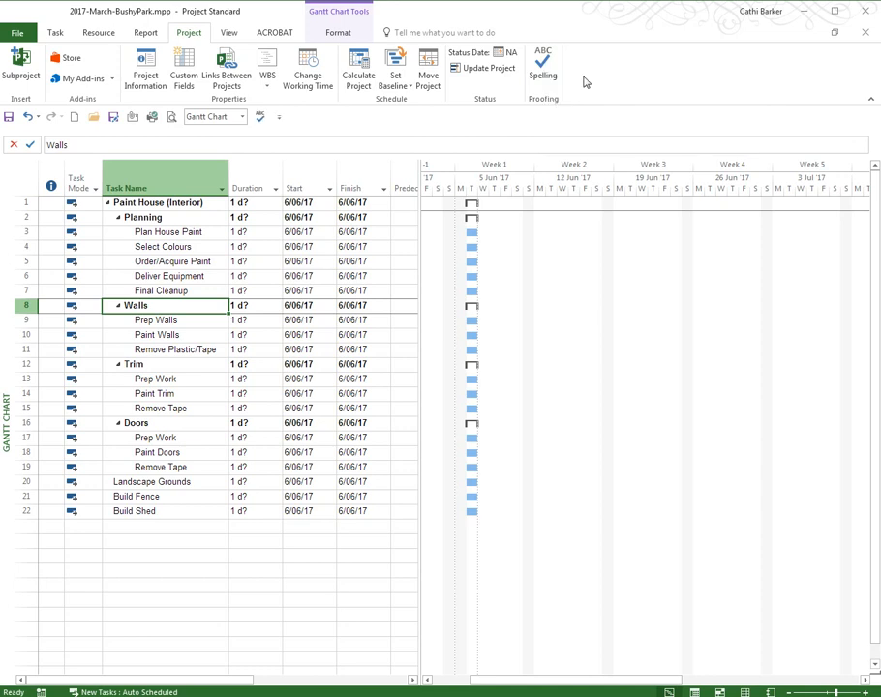
{"action": "left_click", "coordinate": [59, 33]}
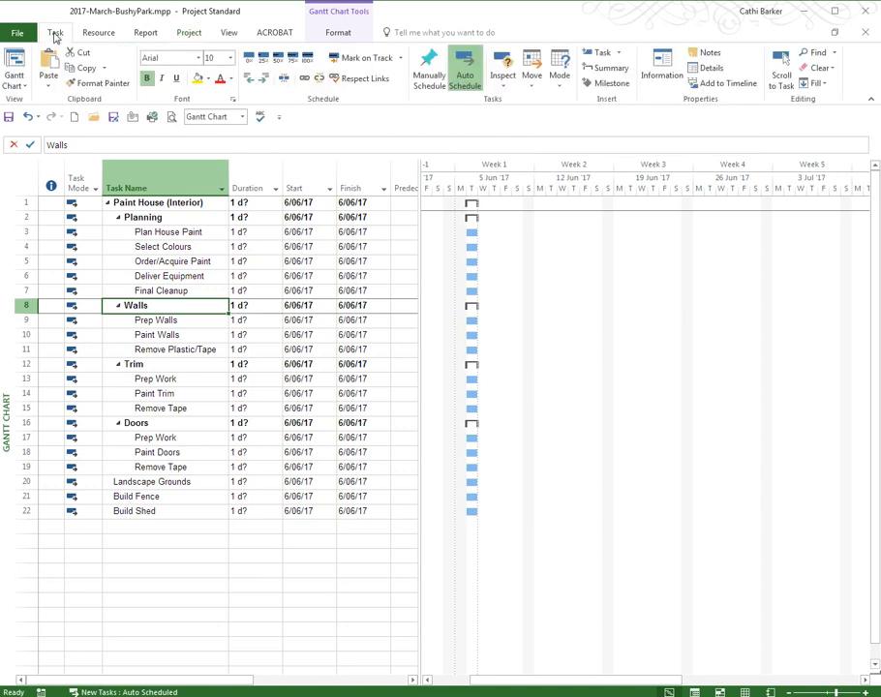
{"action": "left_click", "coordinate": [261, 117]}
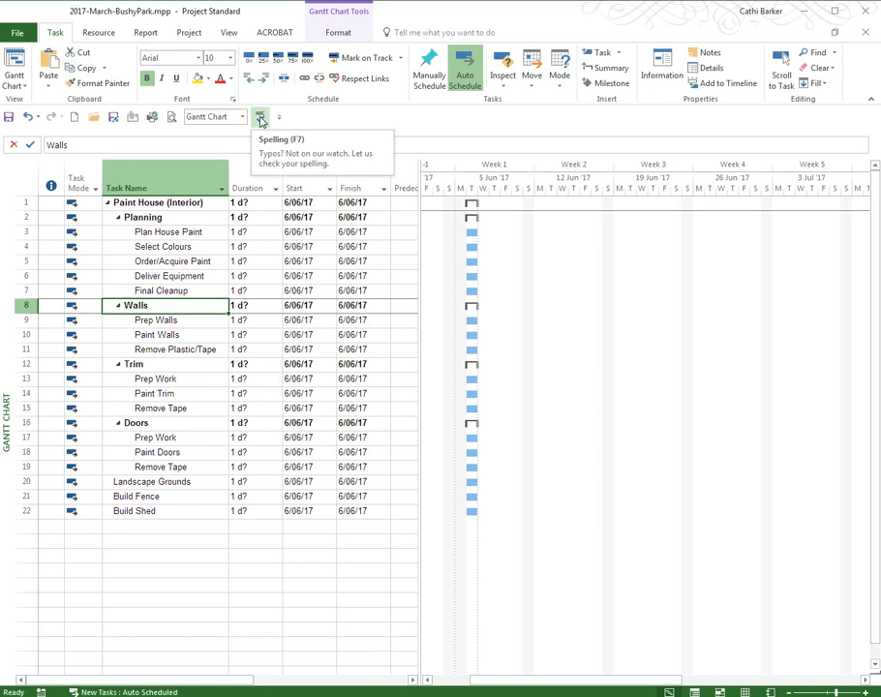
{"action": "right_click", "coordinate": [261, 117]}
{"action": "left_click", "coordinate": [308, 130]}
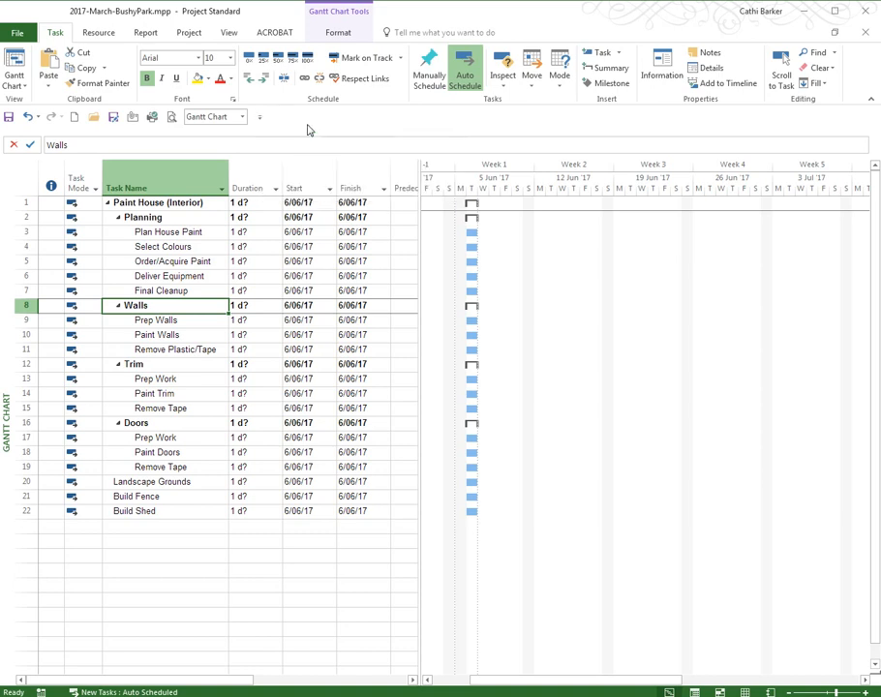
Place the Spelling command on the Quick Access Toolbar
{"action": "left_click", "coordinate": [192, 34]}
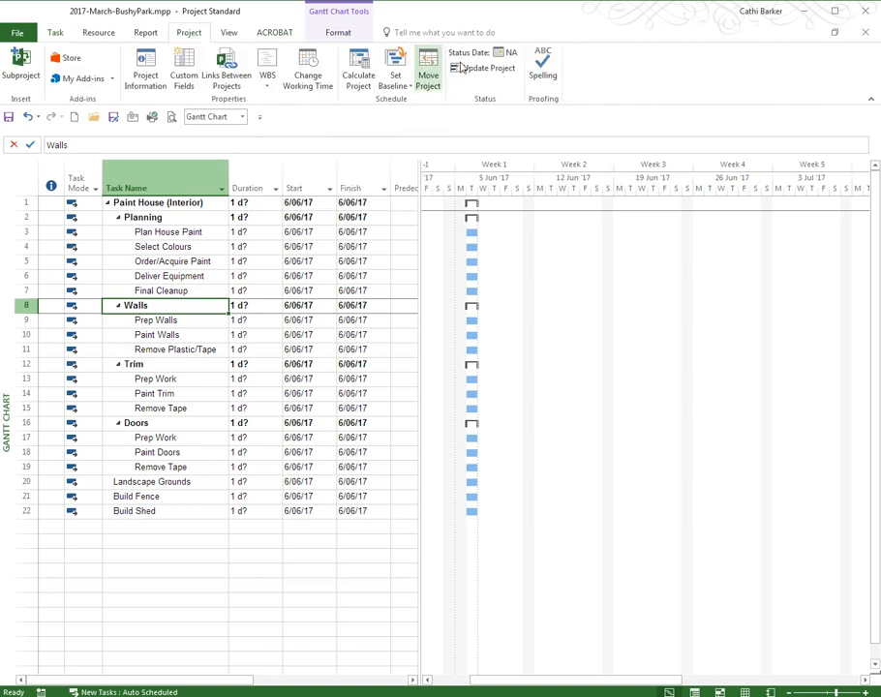
{"action": "right_click", "coordinate": [546, 61]}
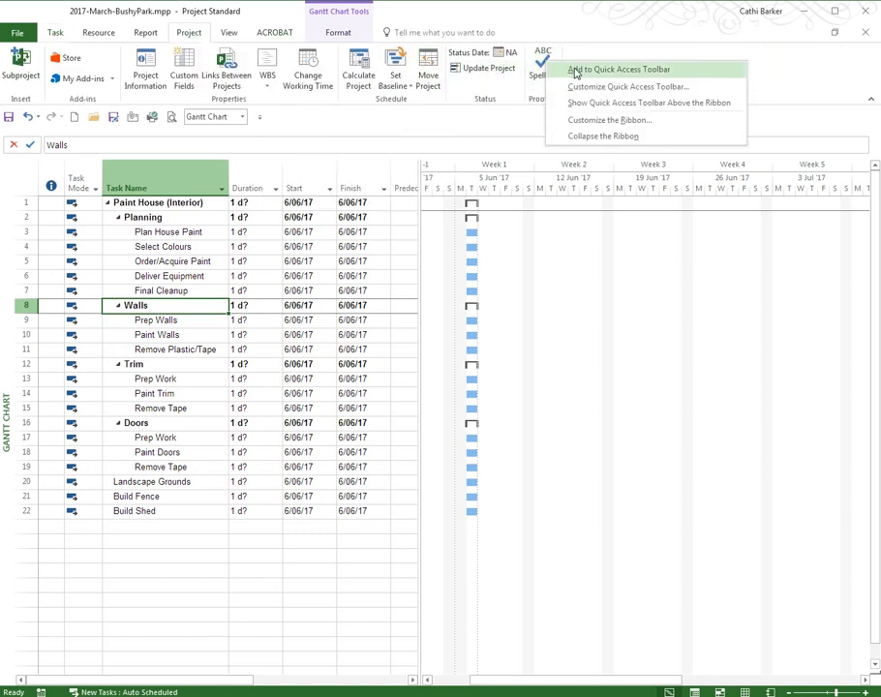
{"action": "left_click", "coordinate": [575, 72]}
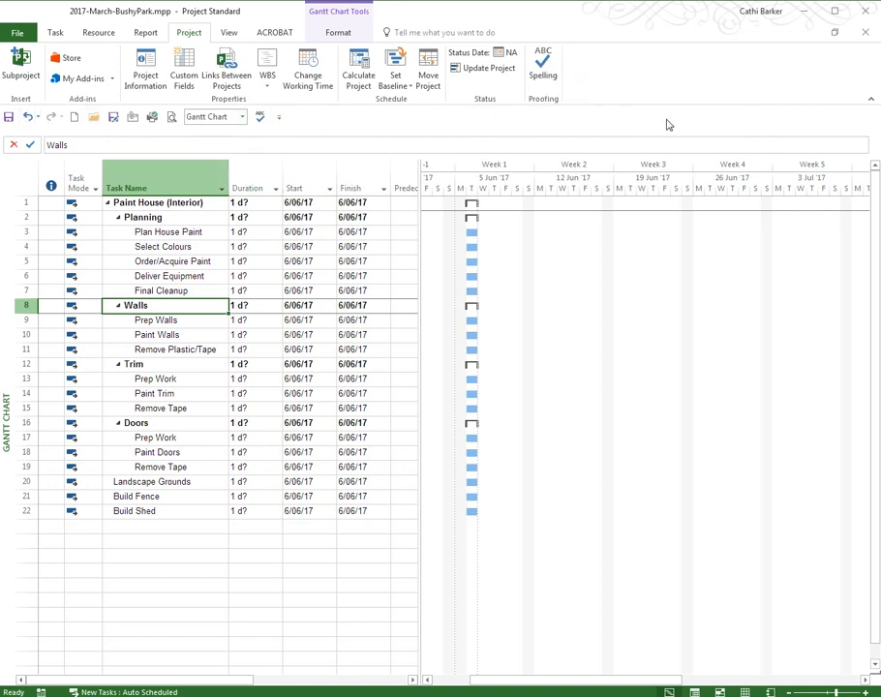
Spell-check the project and change every occurrence of Cleanup to Clean-up
{"action": "left_click", "coordinate": [260, 117]}
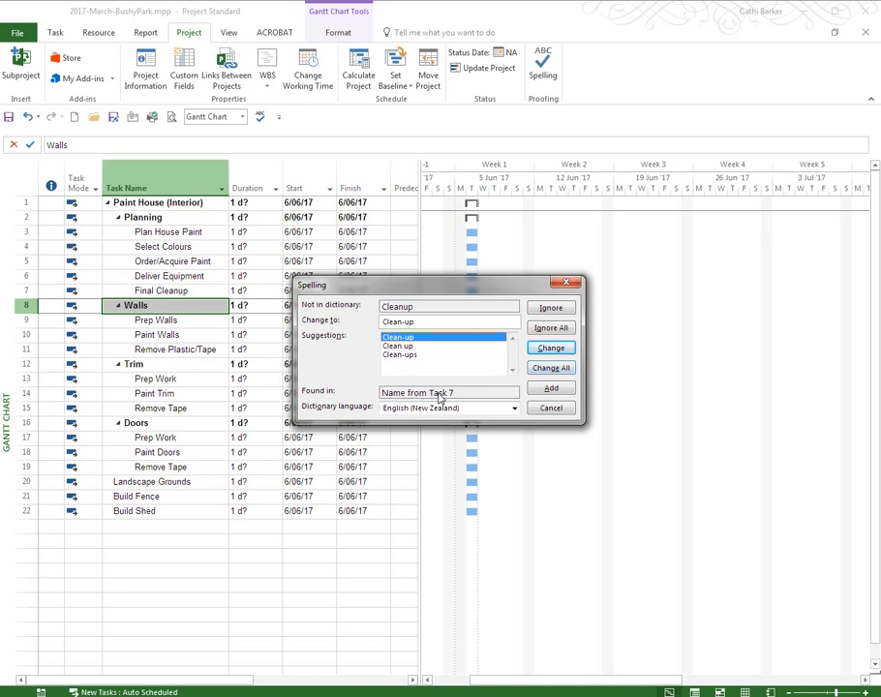
{"action": "left_click", "coordinate": [551, 368]}
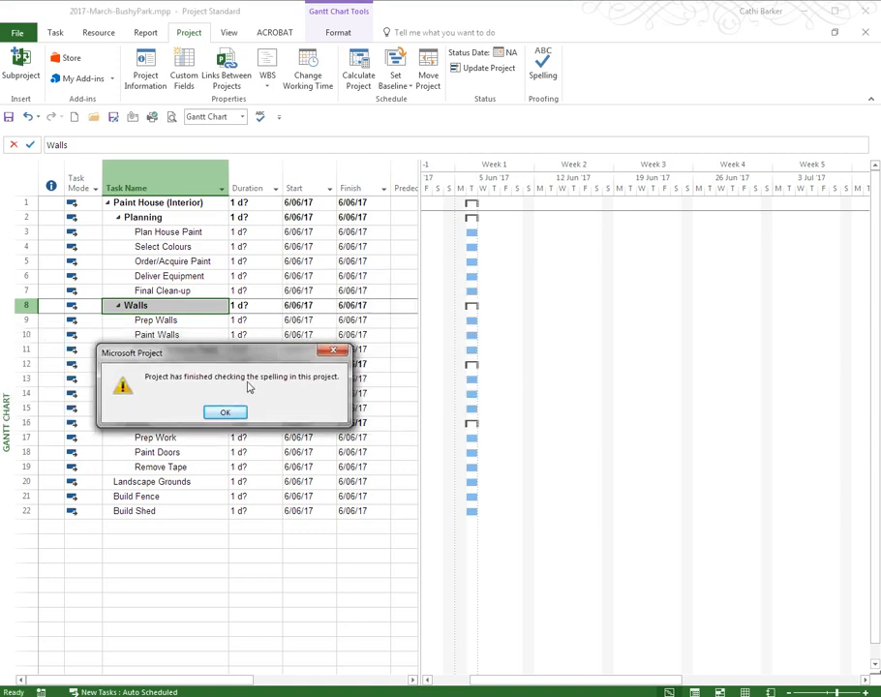
{"action": "left_click", "coordinate": [225, 414]}
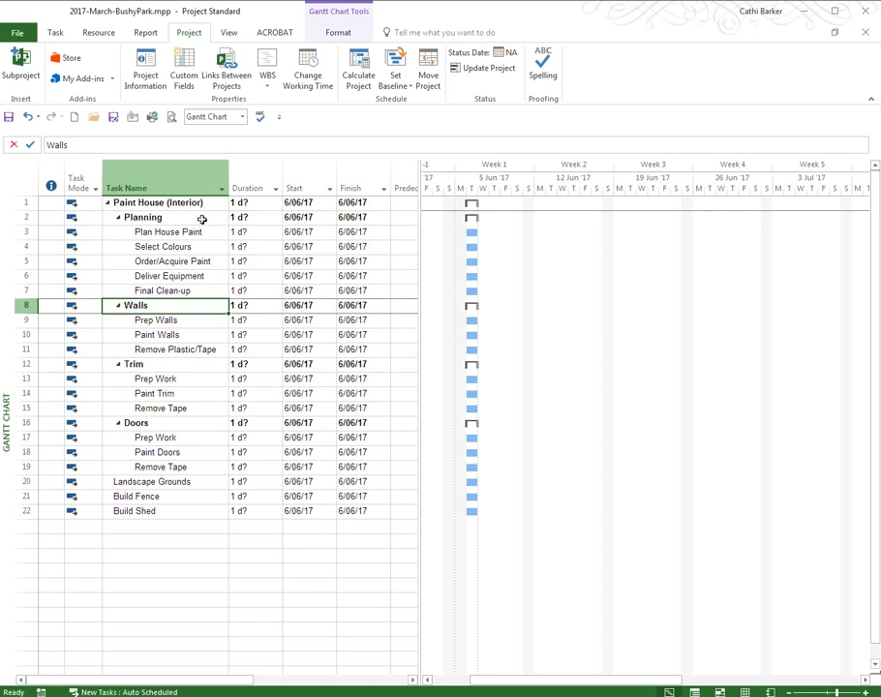
Insert a recurring task above the Planning task, named Weekly Meeting, with a duration of 2h
{"action": "left_click", "coordinate": [201, 219]}
{"action": "left_click", "coordinate": [55, 33]}
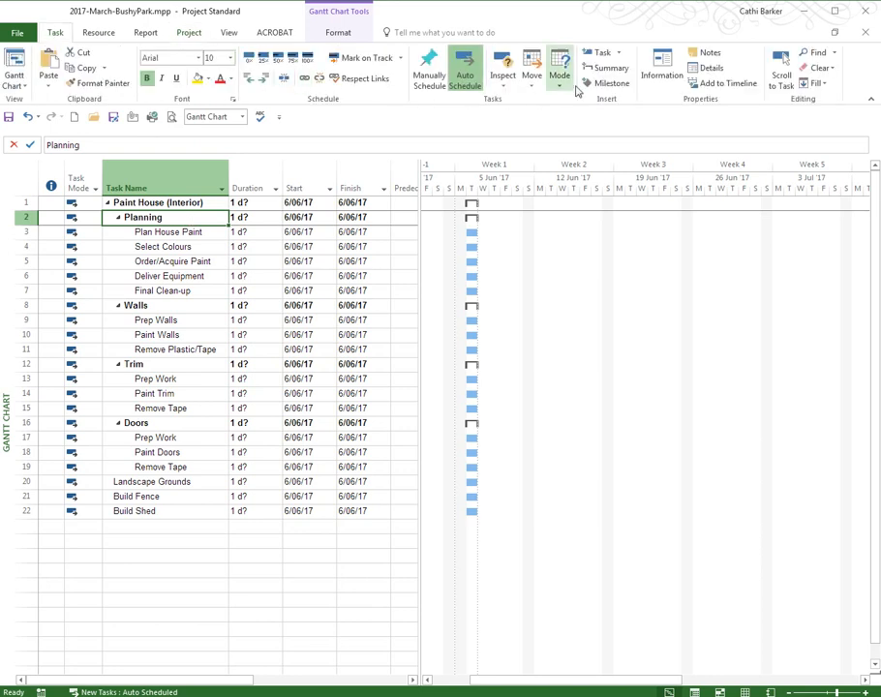
{"action": "left_click", "coordinate": [619, 53]}
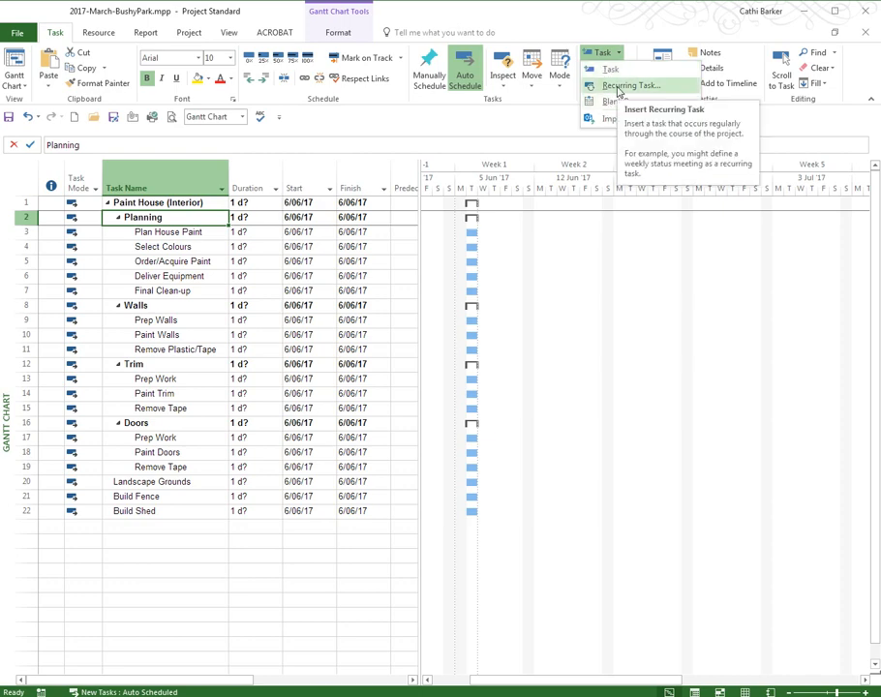
{"action": "left_click", "coordinate": [630, 85]}
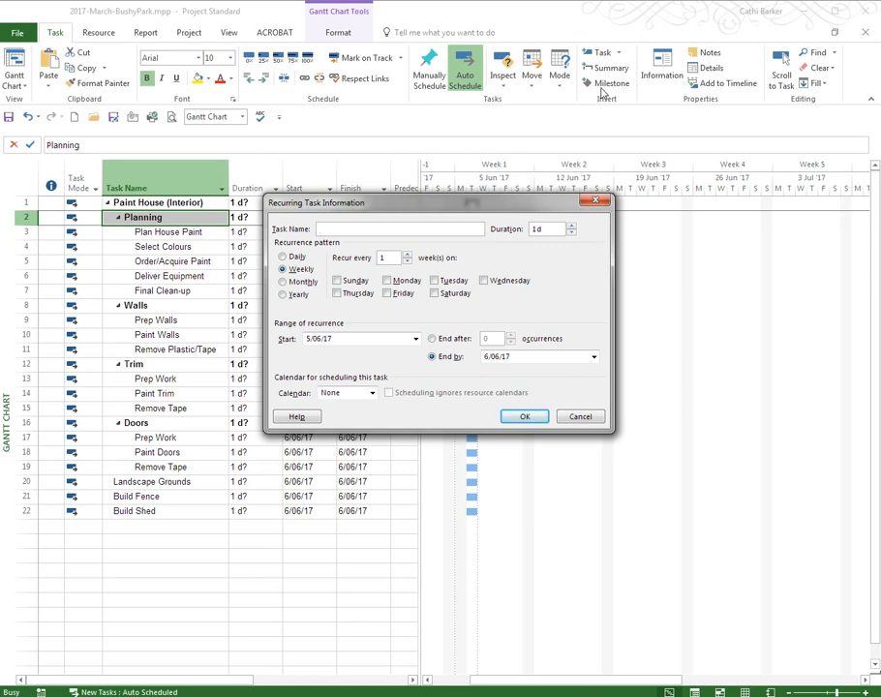
{"action": "type", "text": "Weekly Meeting"}
{"action": "double_click", "coordinate": [540, 229]}
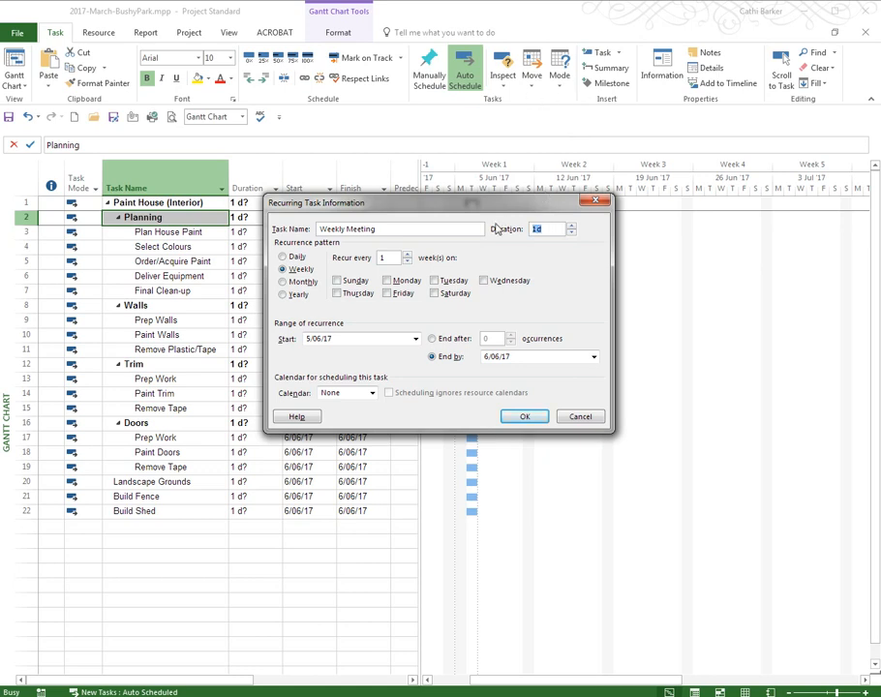
{"action": "type", "text": "2h"}
Make the meeting recur every 1 week on Thursday, ending after 10 occurrences, and create the recurring task
{"action": "double_click", "coordinate": [385, 257]}
{"action": "left_click", "coordinate": [408, 262]}
{"action": "left_click", "coordinate": [338, 294]}
{"action": "left_click", "coordinate": [437, 338]}
{"action": "type", "text": "1"}
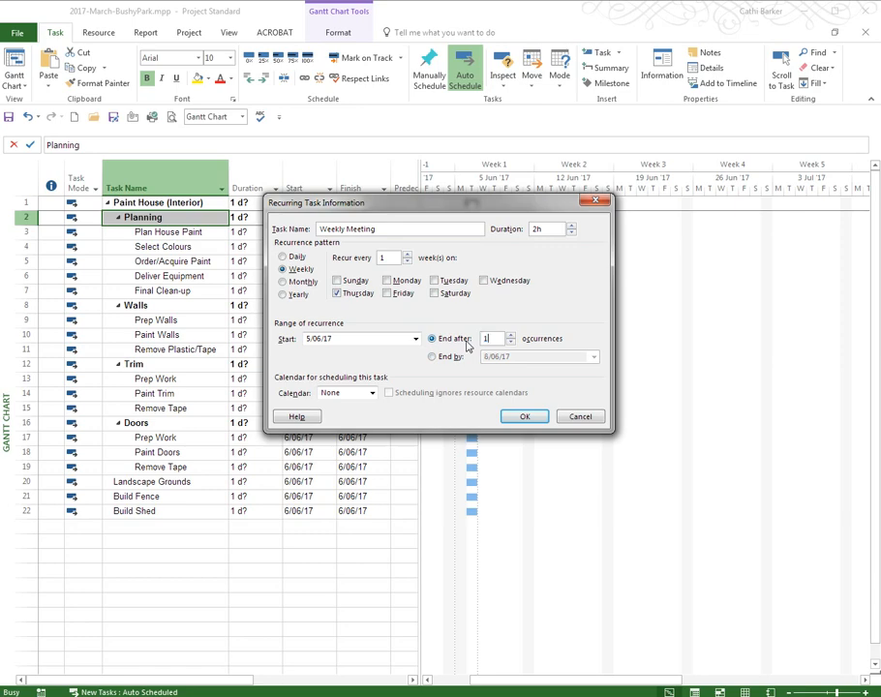
{"action": "type", "text": "0"}
{"action": "left_click", "coordinate": [525, 417]}
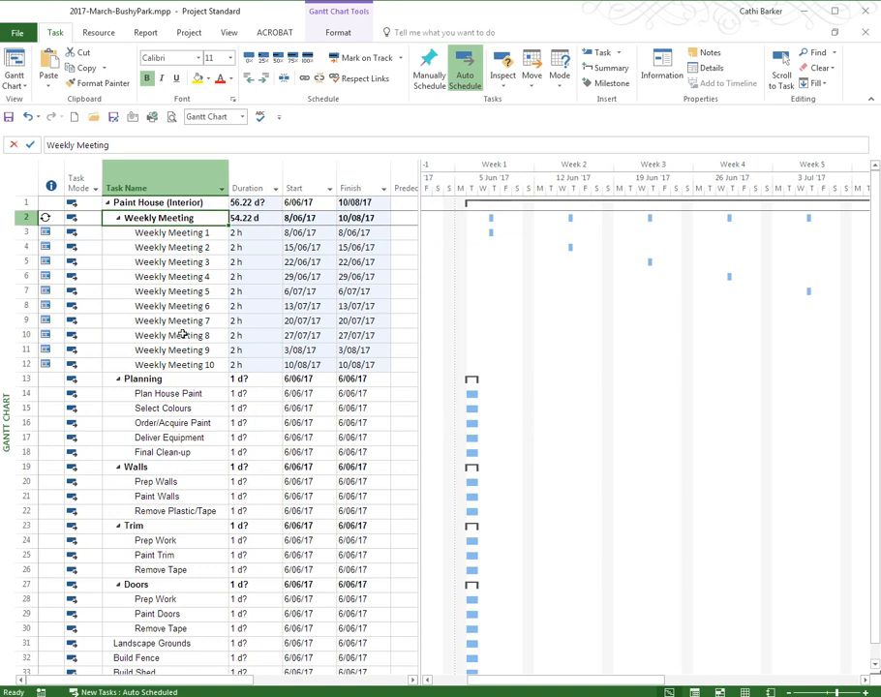
Widen the Gantt chart area, and collapse and re-expand the subtasks of the Weekly Meeting task
{"action": "left_click", "coordinate": [184, 364]}
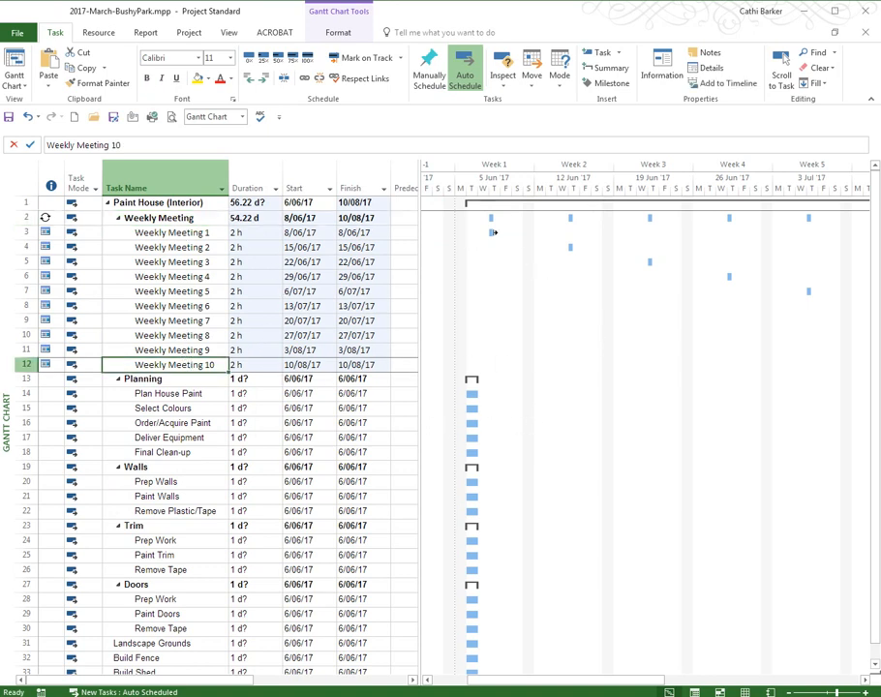
{"action": "left_click_drag", "start_coordinate": [419, 334], "coordinate": [391, 340]}
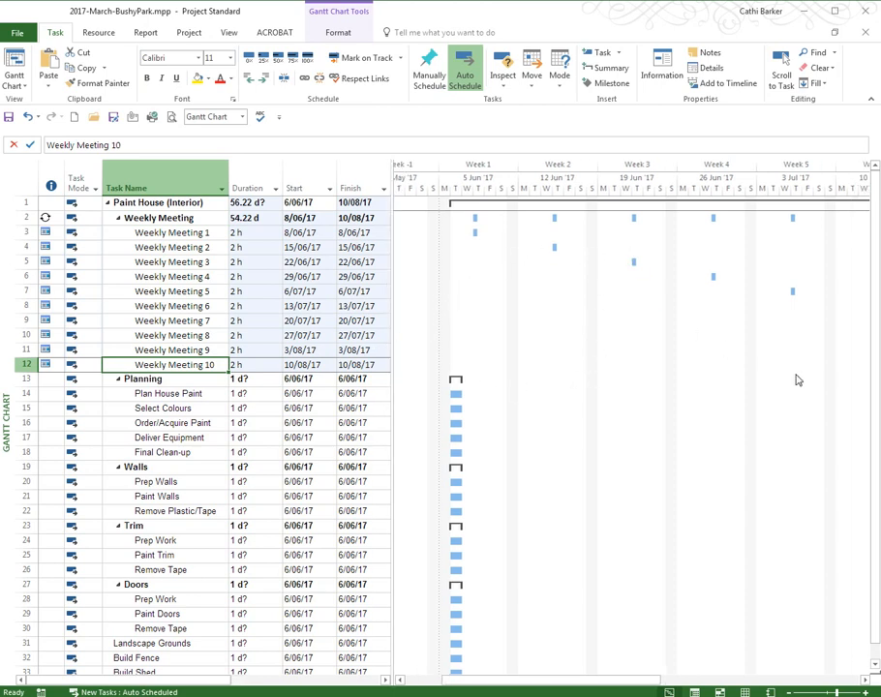
{"action": "left_click", "coordinate": [118, 219]}
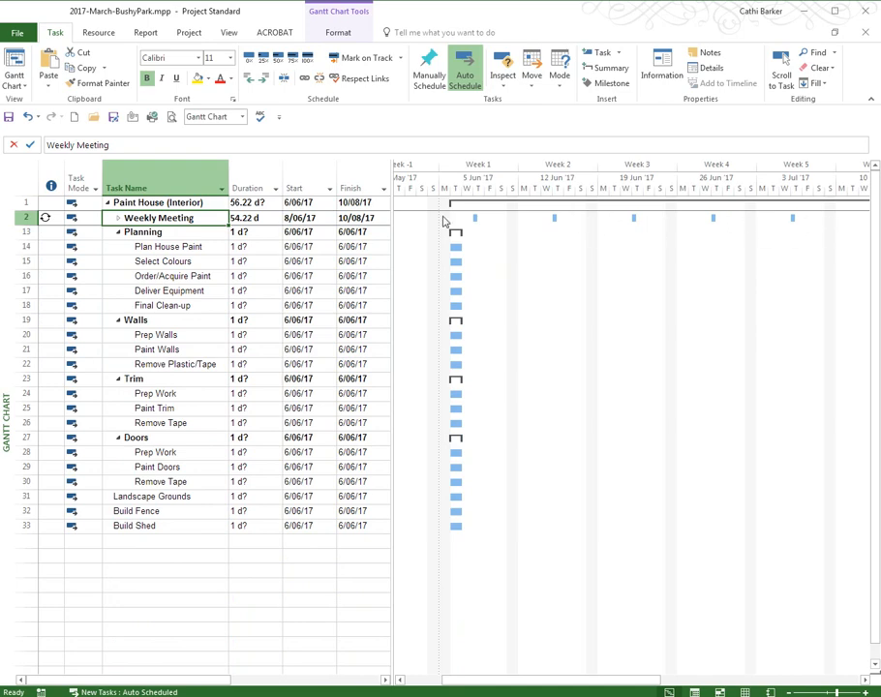
{"action": "left_click", "coordinate": [117, 218]}
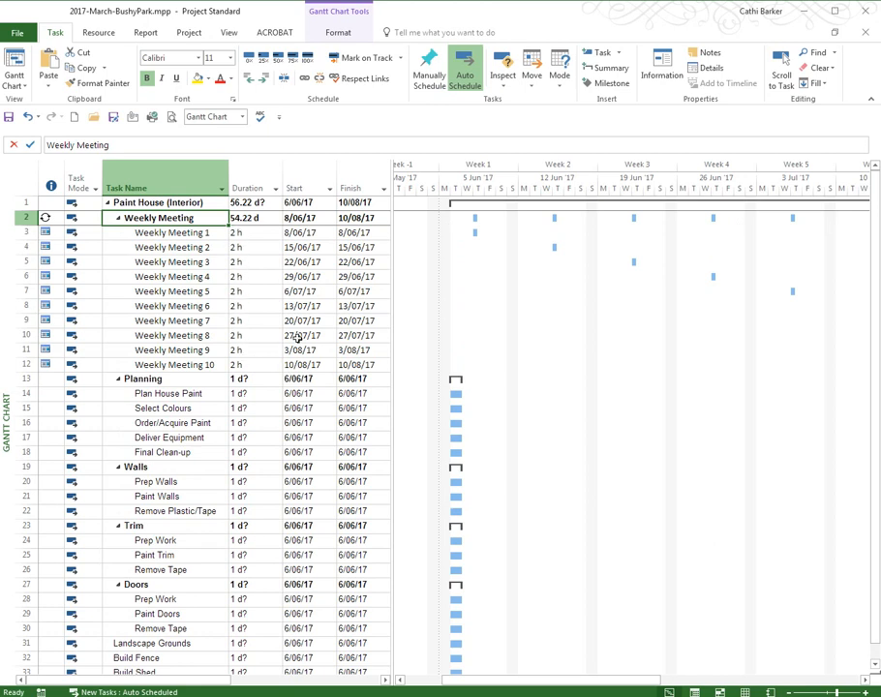
Reschedule the start of Weekly Meeting 2 to 16/06/17 and set it back to 15/06/17
{"action": "left_click", "coordinate": [316, 249]}
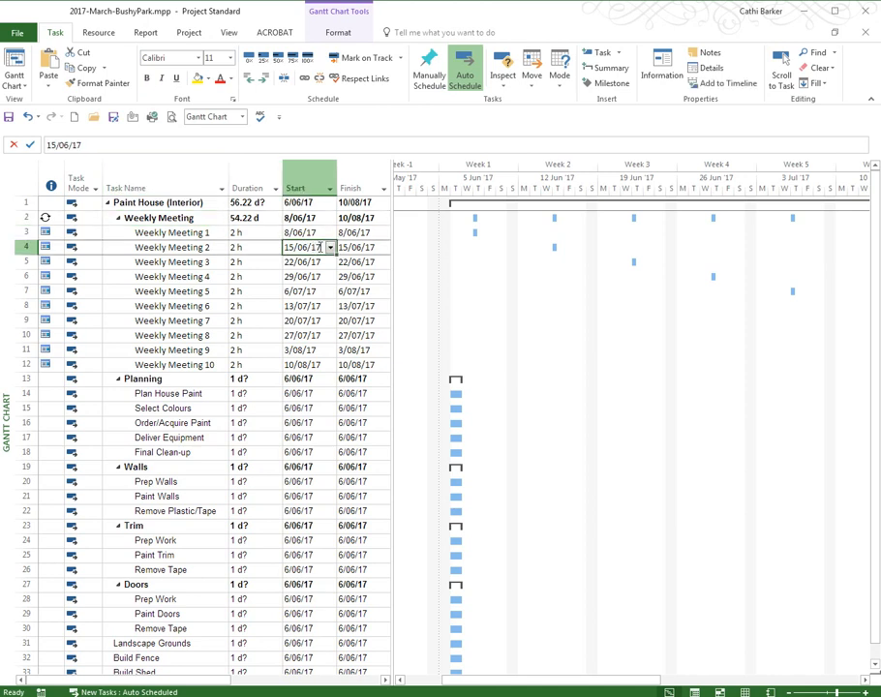
{"action": "left_click", "coordinate": [330, 248]}
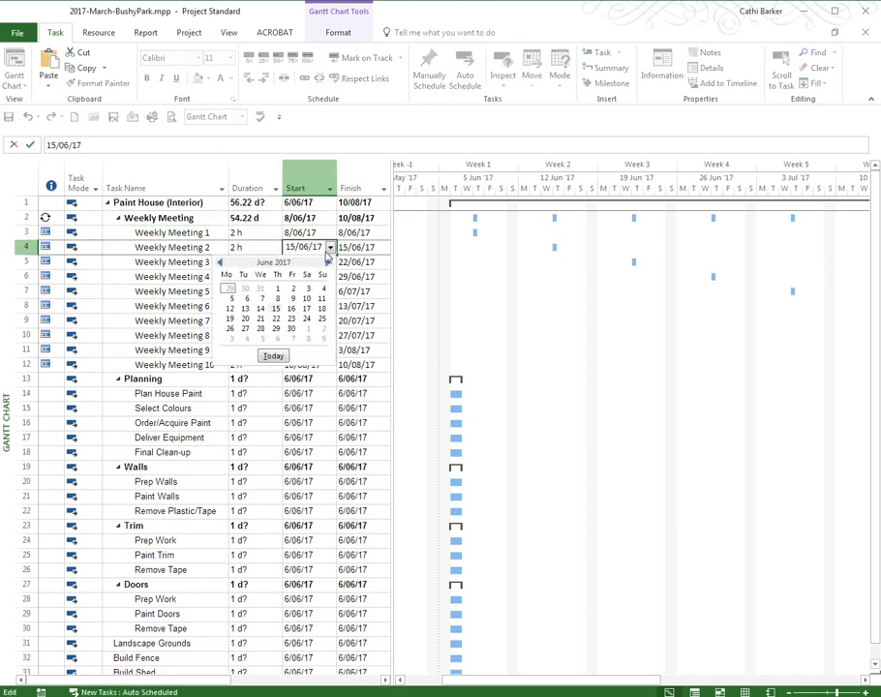
{"action": "left_click", "coordinate": [292, 308]}
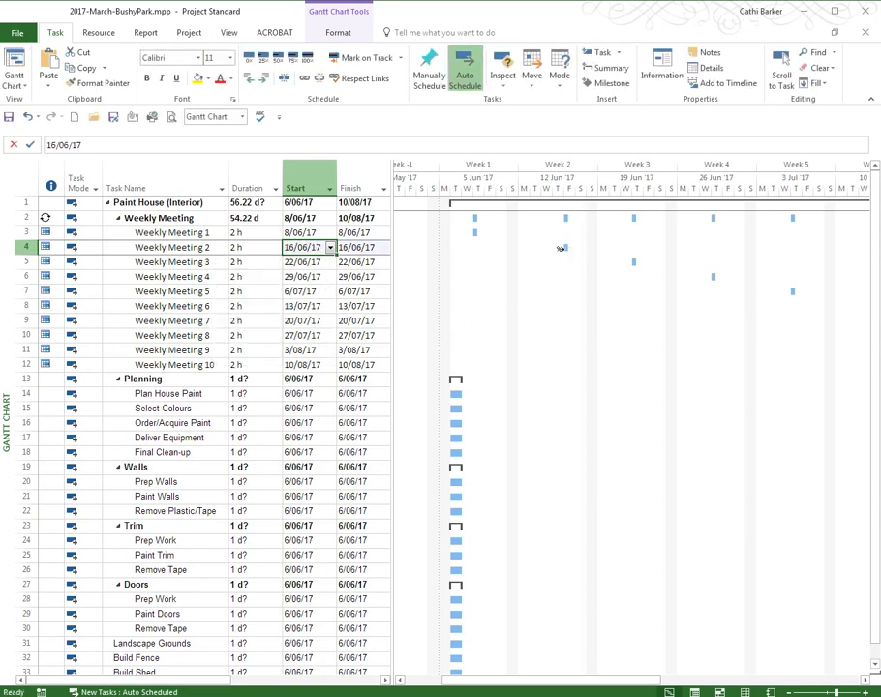
{"action": "left_click", "coordinate": [330, 248]}
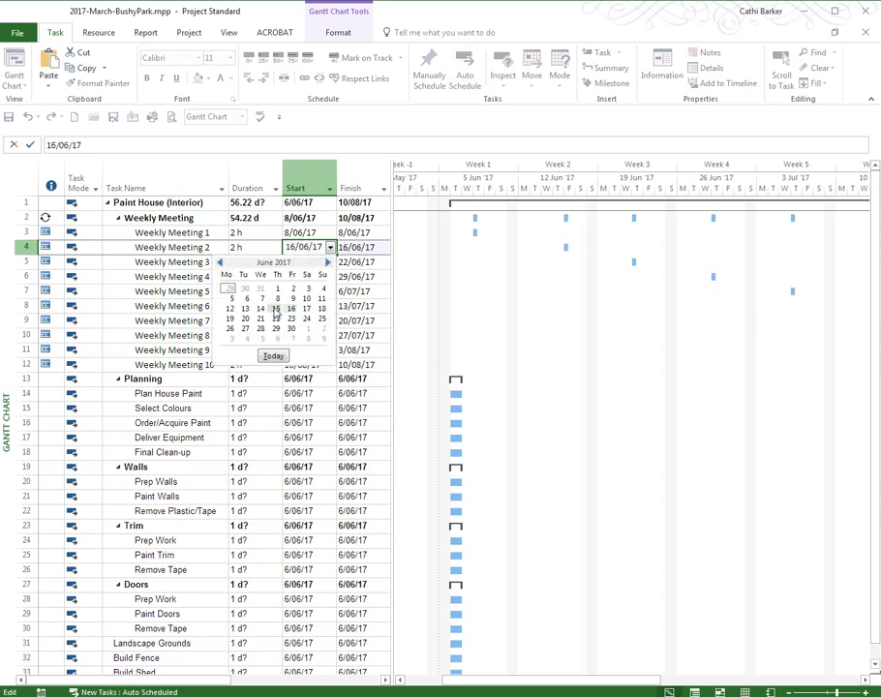
{"action": "left_click", "coordinate": [276, 309]}
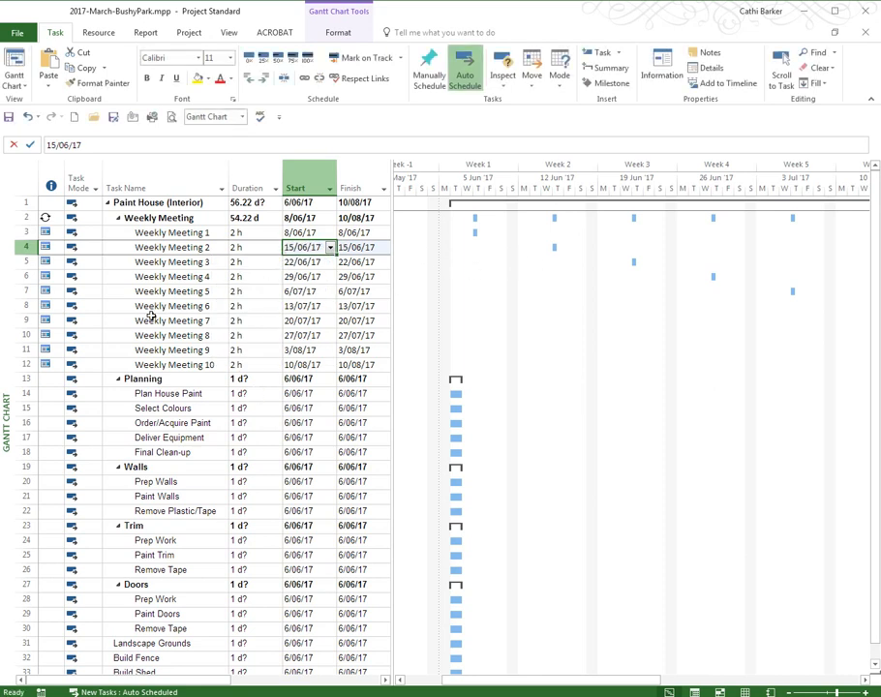
Delete the Weekly Meeting 5 occurrence from the recurring task
{"action": "left_click", "coordinate": [186, 291]}
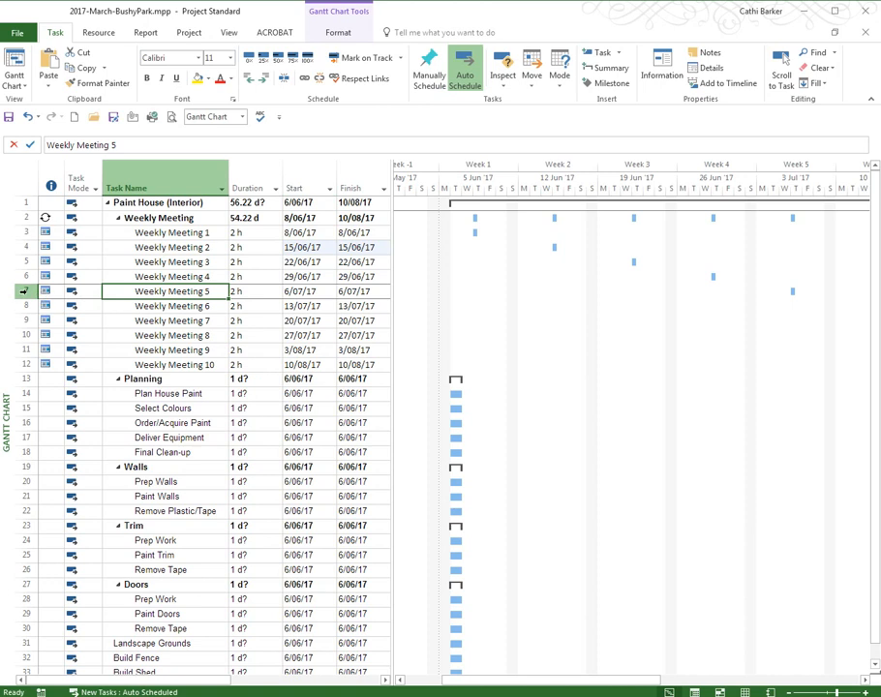
{"action": "left_click", "coordinate": [24, 291]}
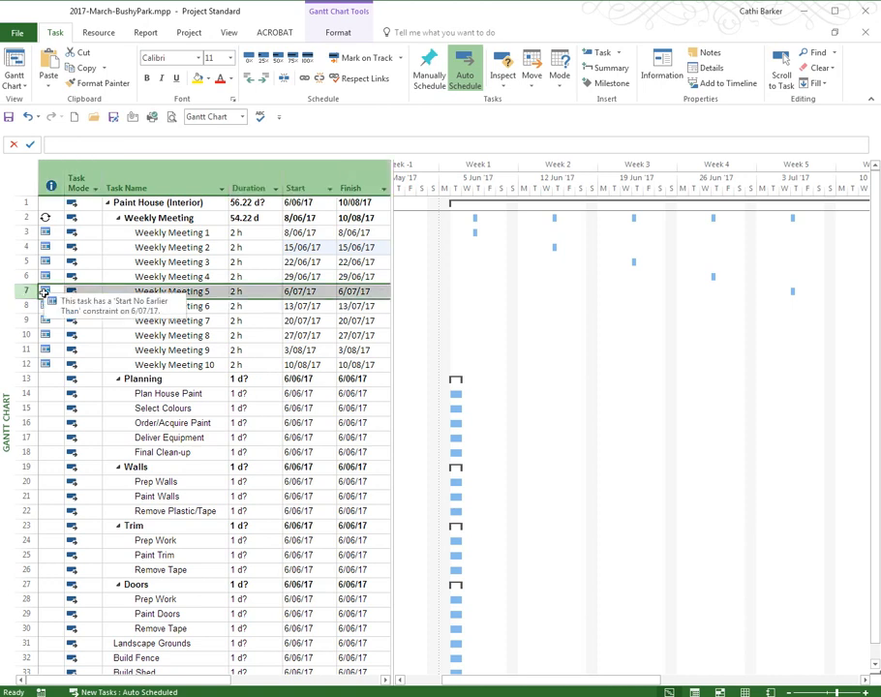
{"action": "key", "text": "Delete"}
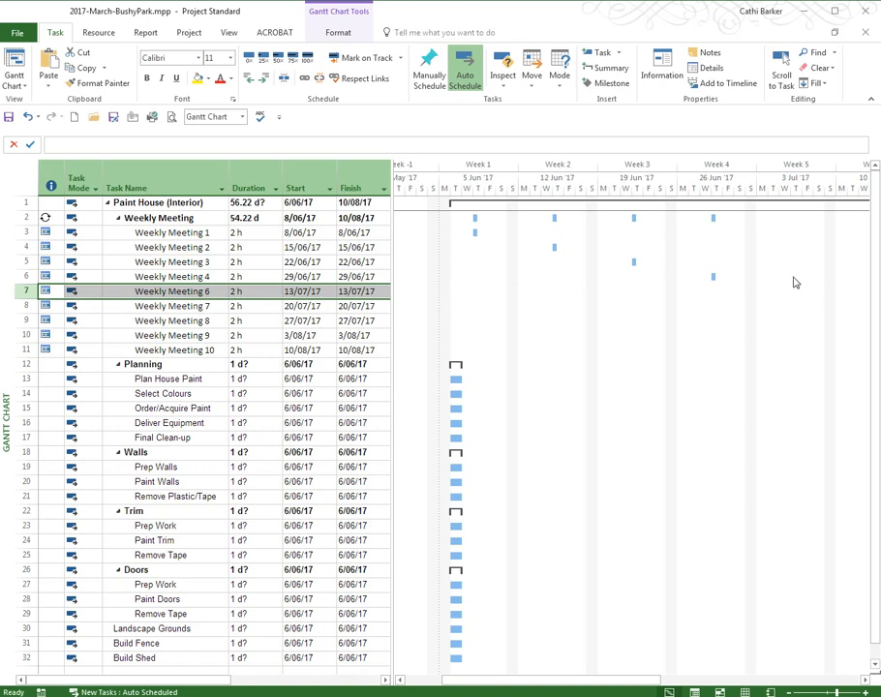
{"action": "left_click", "coordinate": [160, 291]}
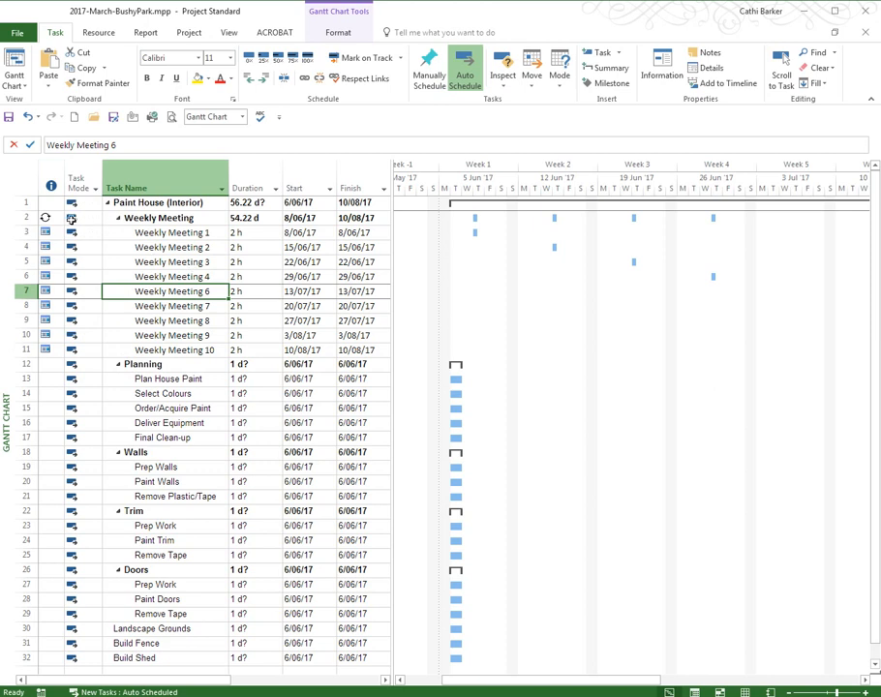
Check the indicator descriptions of the meeting tasks and delete the whole Weekly Meeting recurring task
{"action": "mouse_move", "coordinate": [45, 217]}
{"action": "mouse_move", "coordinate": [46, 248]}
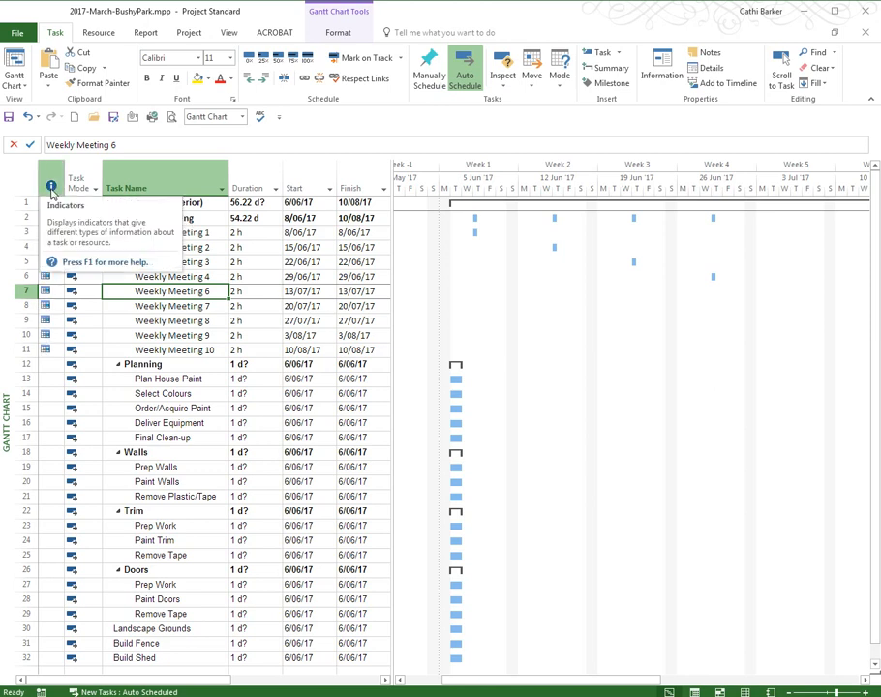
{"action": "left_click", "coordinate": [200, 262]}
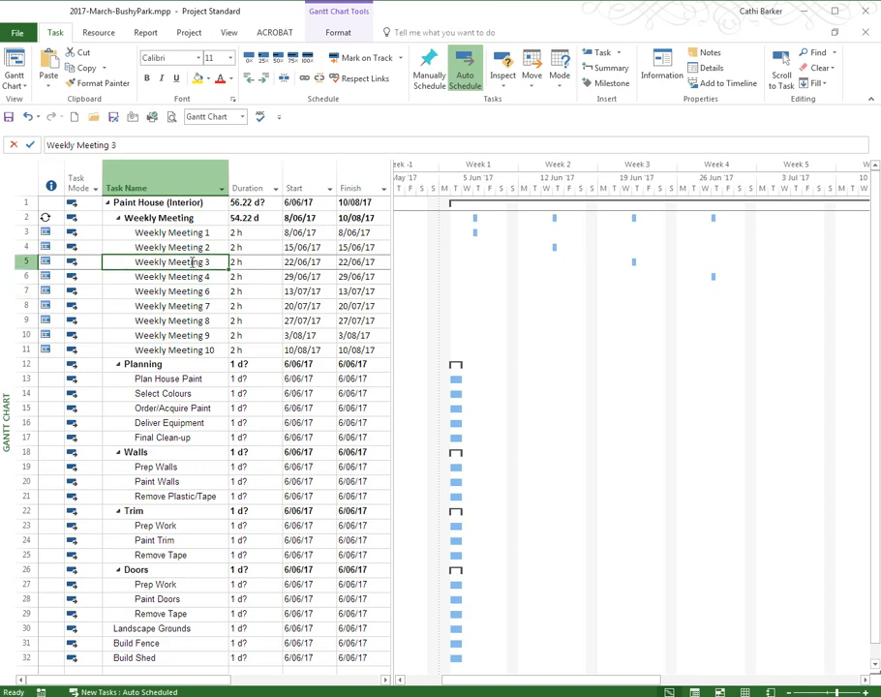
{"action": "left_click", "coordinate": [23, 219]}
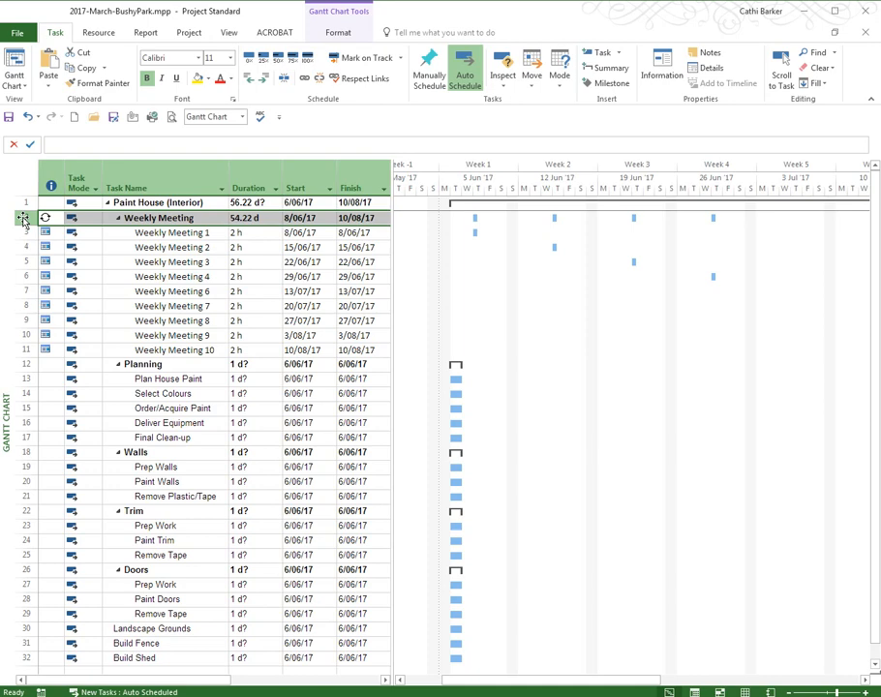
{"action": "key", "text": "Delete"}
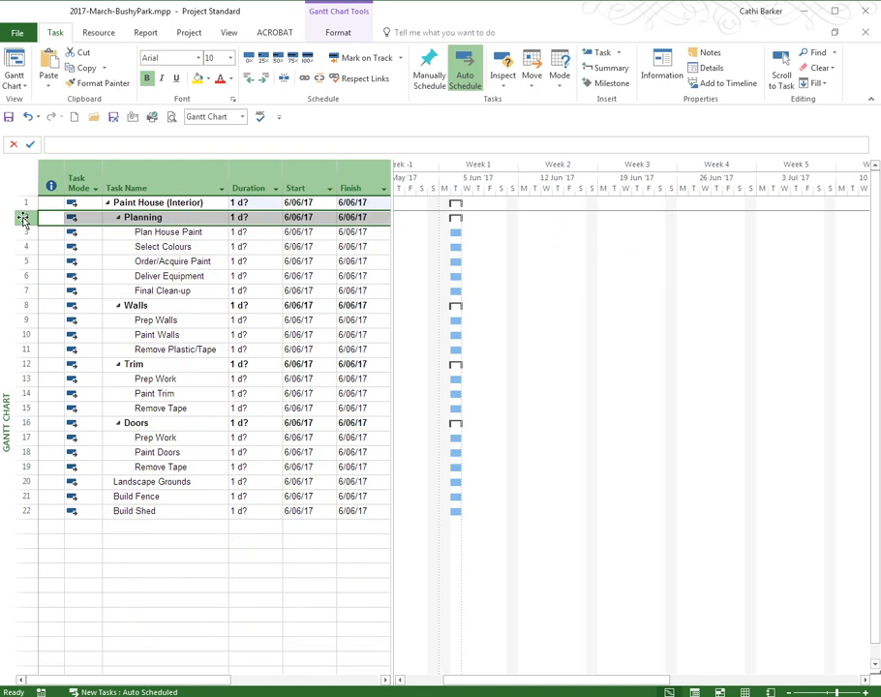
{"action": "left_click", "coordinate": [177, 217]}
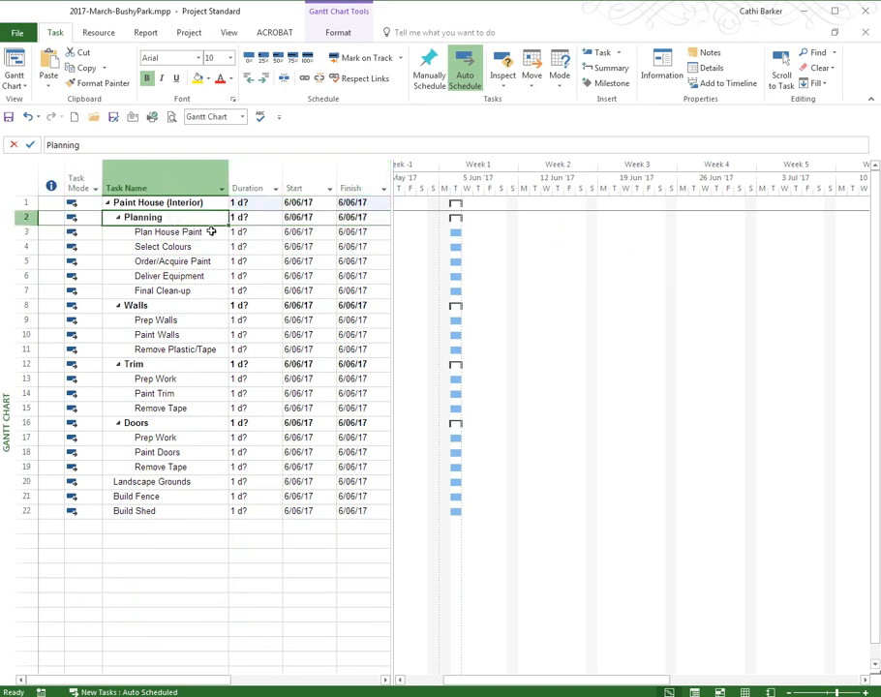